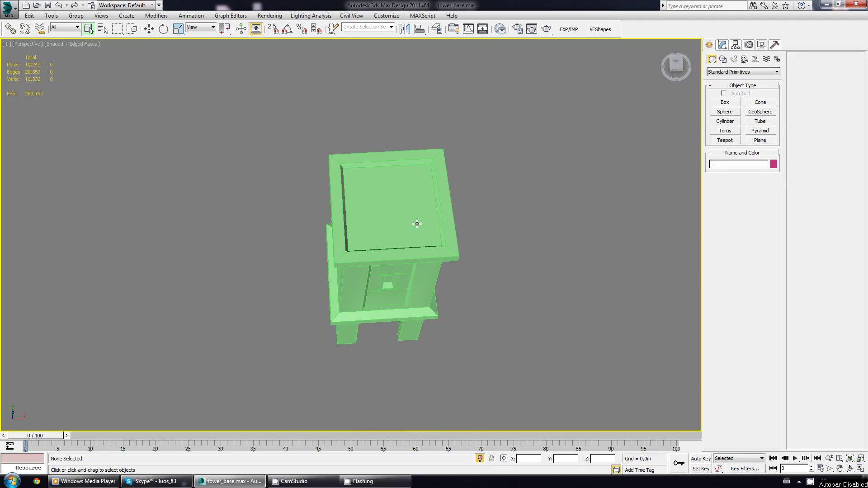
# Step: Select Box027 and tessellate its top polygon by Face into triangles meeting at the centre
pyautogui.click(416, 226)
pyautogui.scroll(5, 406, 202)
pyautogui.press('1')
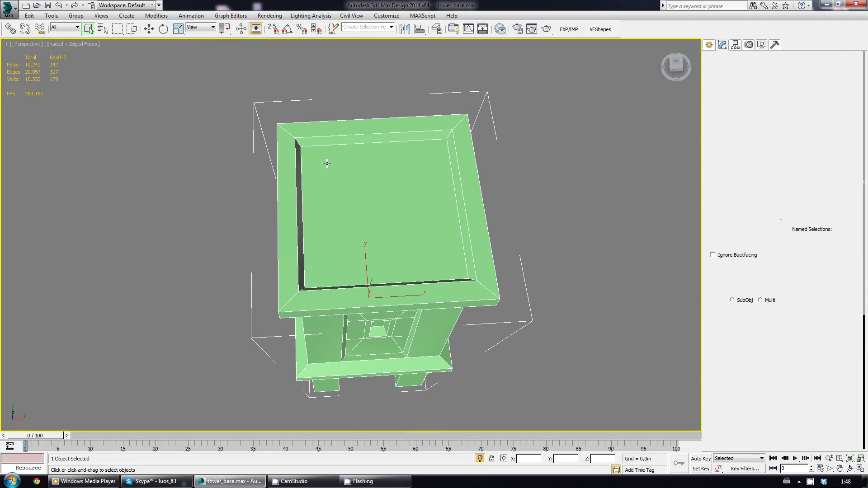
pyautogui.keyDown('alt'); pyautogui.moveTo(381, 175); pyautogui.dragTo(389, 228, button='middle'); pyautogui.keyUp('alt')
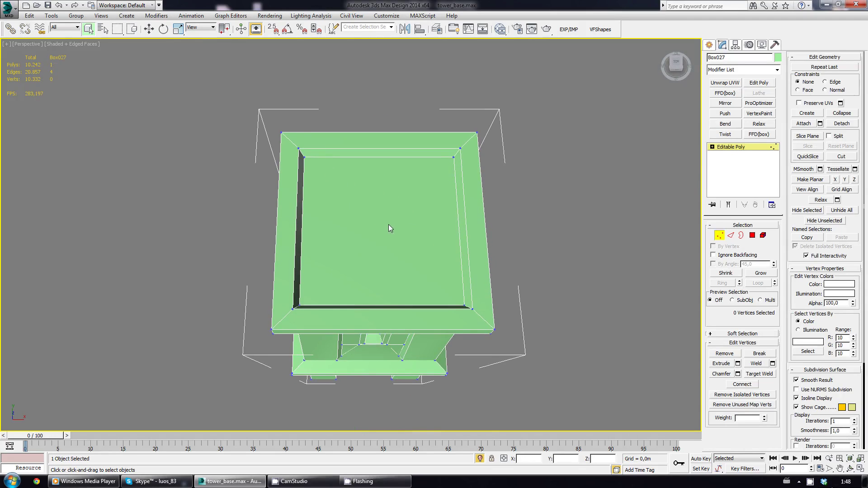
pyautogui.click(750, 235)
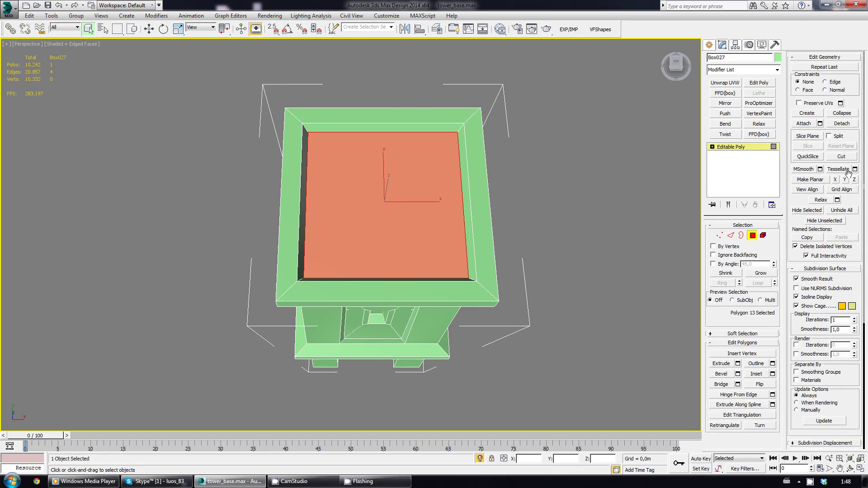
pyautogui.click(854, 170)
pyautogui.click(362, 239)
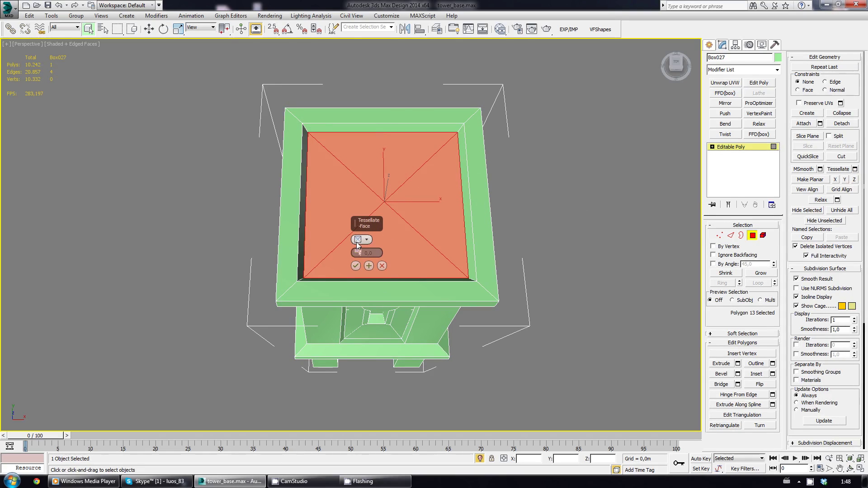
pyautogui.click(355, 266)
pyautogui.click(560, 254)
# Step: Tessellate the bottom centre polygon into triangles the same way
pyautogui.moveTo(559, 254)
pyautogui.keyDown('alt'); pyautogui.mouseDown(button='middle')
pyautogui.moveTo(465, 220)
pyautogui.moveTo(394, 237)
pyautogui.mouseUp(button='middle'); pyautogui.keyUp('alt')
pyautogui.click(369, 269)
pyautogui.moveTo(369, 269)
pyautogui.keyDown('alt'); pyautogui.mouseDown(button='middle')
pyautogui.moveTo(371, 280)
pyautogui.moveTo(373, 266)
pyautogui.mouseUp(button='middle'); pyautogui.keyUp('alt')
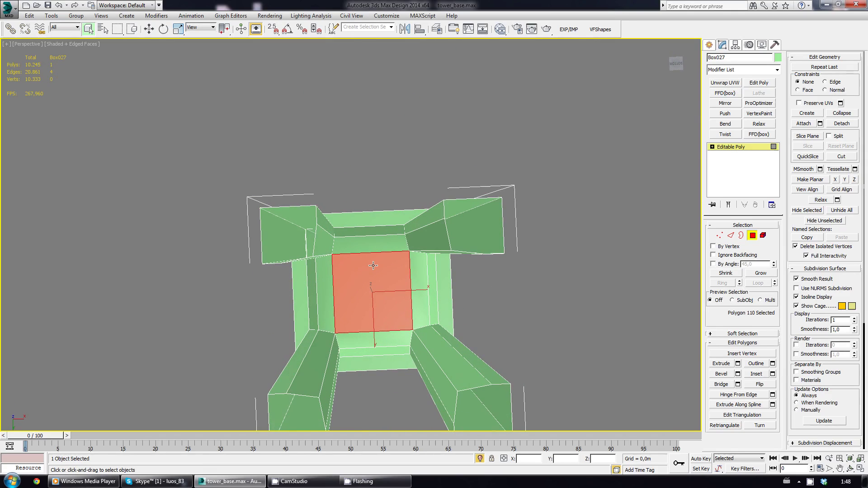
pyautogui.click(845, 173)
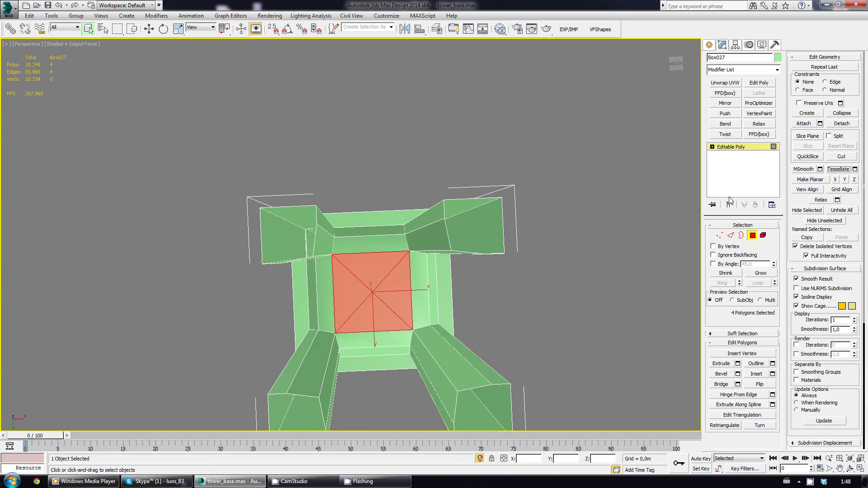
pyautogui.click(455, 210)
pyautogui.moveTo(455, 210)
pyautogui.keyDown('alt'); pyautogui.mouseDown(button='middle')
pyautogui.moveTo(455, 350)
pyautogui.moveTo(454, 244)
pyautogui.mouseUp(button='middle'); pyautogui.keyUp('alt')
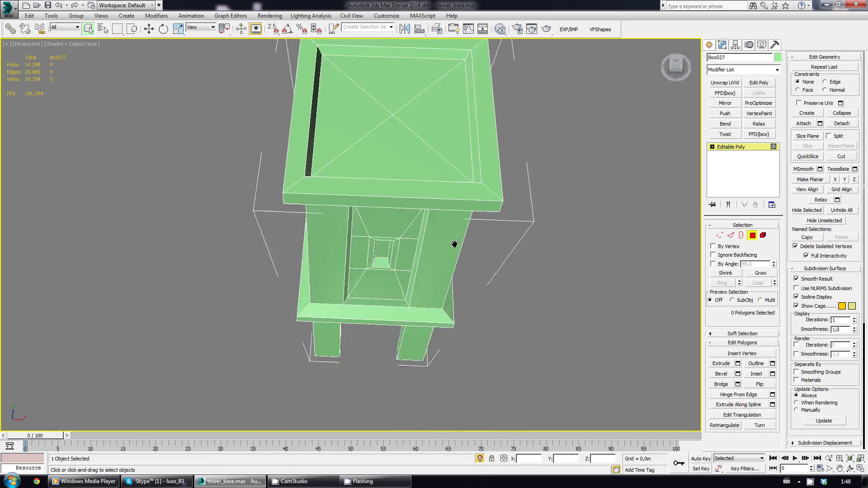
pyautogui.scroll(-3, 453, 244)
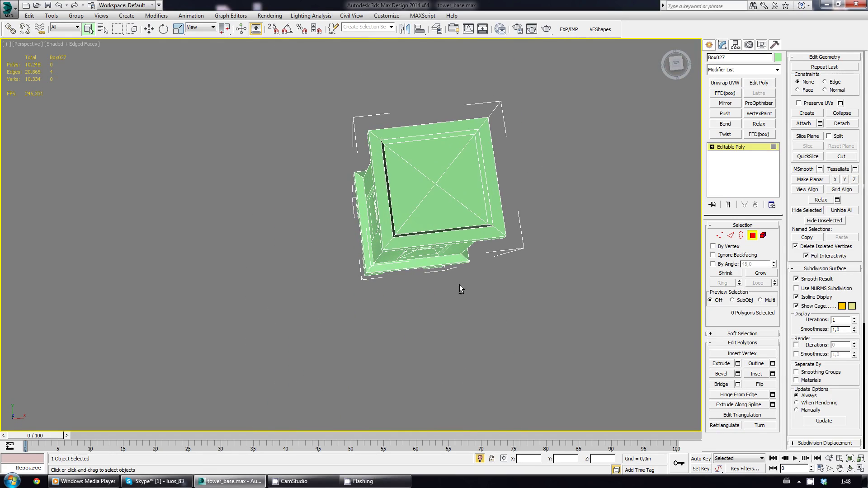
# Step: In Top view, select the faces of the base's front triangular wedge
pyautogui.press('t')
pyautogui.press('z')
pyautogui.scroll(-2, 362, 262)
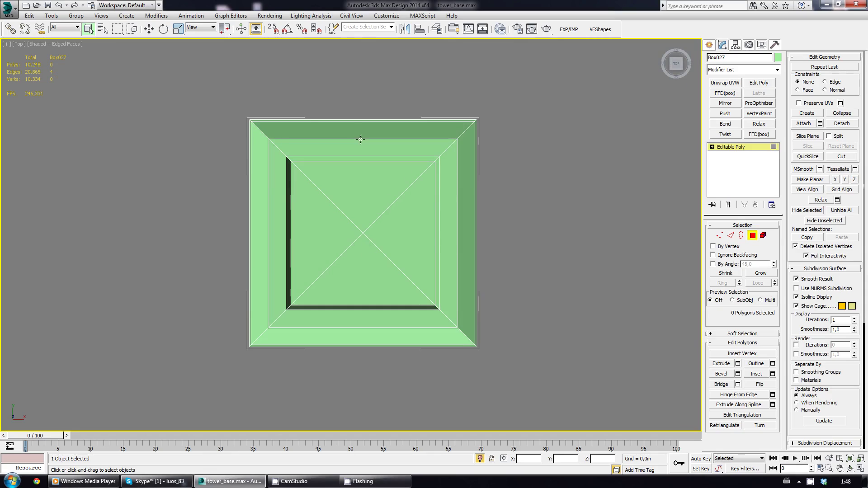
pyautogui.moveTo(363, 83); pyautogui.dragTo(361, 199)
pyautogui.moveTo(305, 85); pyautogui.dragTo(414, 169)
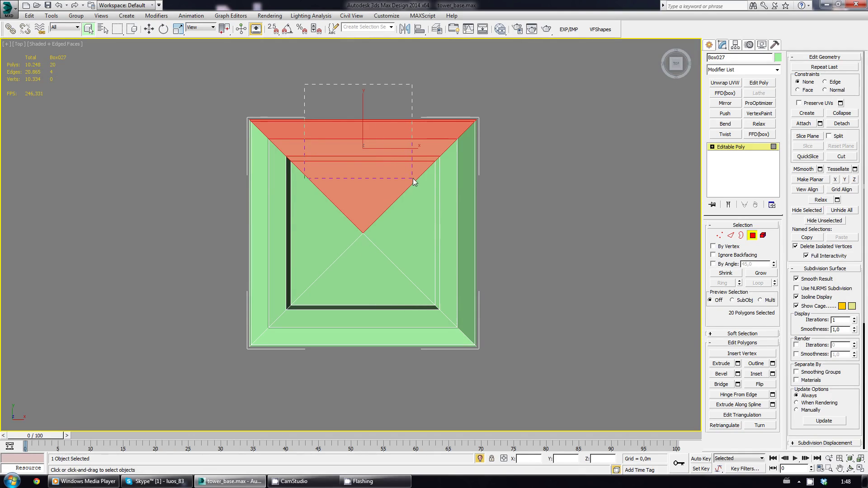
pyautogui.keyDown('ctrl'); pyautogui.moveTo(362, 82); pyautogui.dragTo(362, 199); pyautogui.keyUp('ctrl')
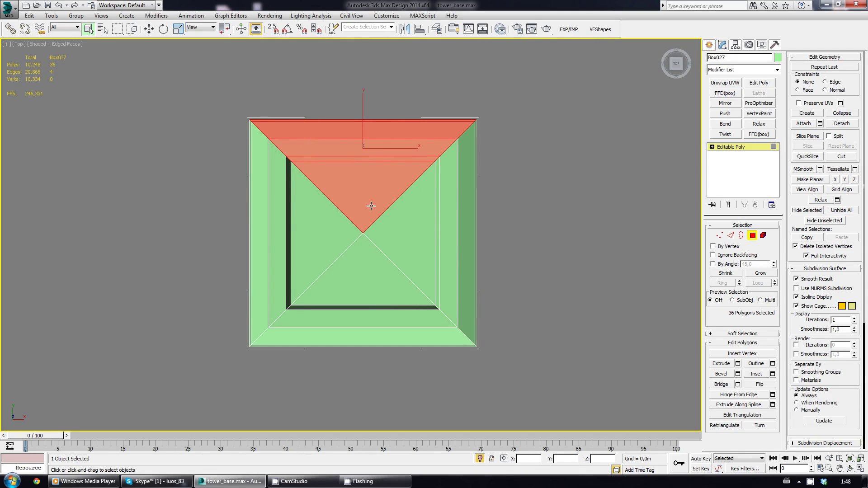
pyautogui.scroll(5, 375, 199)
pyautogui.scroll(-5, 374, 199)
# Step: Refine the selection, invert it with Ctrl+I and delete everything but the front quarter
pyautogui.press('p')
pyautogui.moveTo(379, 251)
pyautogui.keyDown('alt'); pyautogui.mouseDown(button='middle')
pyautogui.moveTo(522, 155)
pyautogui.moveTo(523, 123)
pyautogui.moveTo(401, 266)
pyautogui.mouseUp(button='middle'); pyautogui.keyUp('alt')
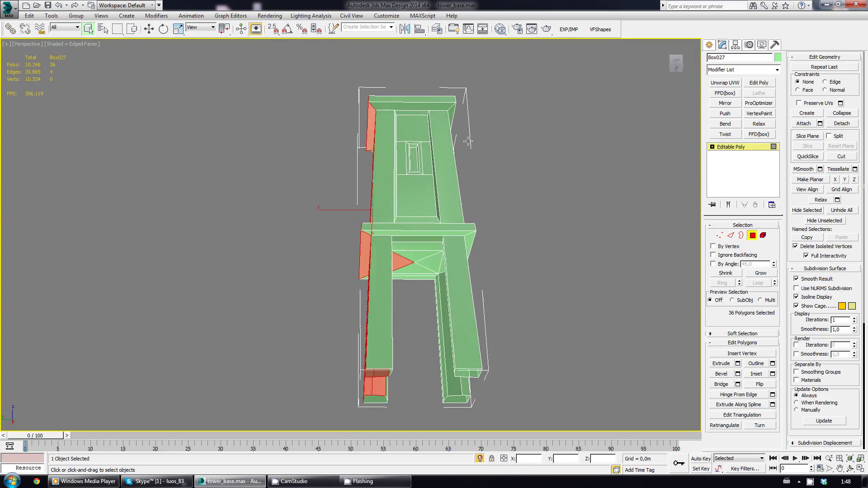
pyautogui.scroll(3, 400, 266)
pyautogui.keyDown('ctrl'); pyautogui.moveTo(410, 337); pyautogui.dragTo(337, 232); pyautogui.keyUp('ctrl')
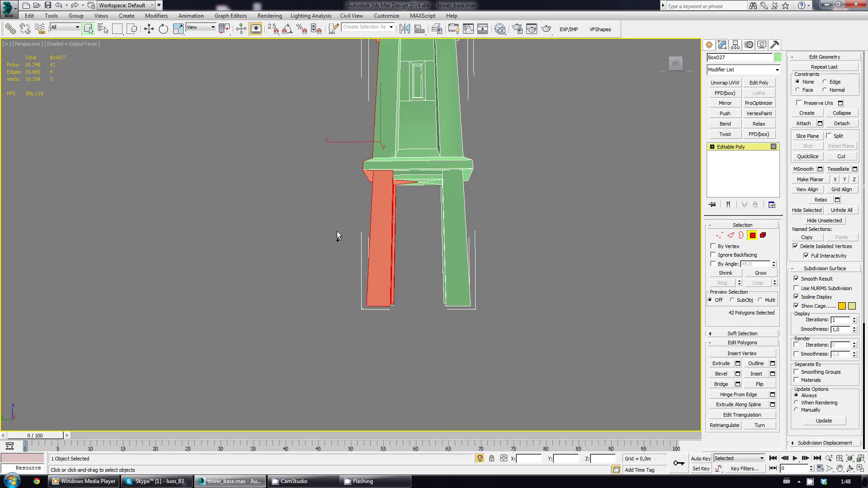
pyautogui.moveTo(337, 231)
pyautogui.keyDown('alt'); pyautogui.mouseDown(button='middle')
pyautogui.moveTo(324, 207)
pyautogui.moveTo(376, 192)
pyautogui.moveTo(363, 187)
pyautogui.moveTo(381, 190)
pyautogui.moveTo(359, 193)
pyautogui.moveTo(422, 232)
pyautogui.moveTo(375, 241)
pyautogui.moveTo(457, 247)
pyautogui.moveTo(441, 159)
pyautogui.moveTo(457, 191)
pyautogui.moveTo(416, 250)
pyautogui.moveTo(471, 214)
pyautogui.mouseUp(button='middle'); pyautogui.keyUp('alt')
pyautogui.keyDown('alt'); pyautogui.click(422, 232); pyautogui.keyUp('alt')
pyautogui.hotkey('ctrl', 'i')
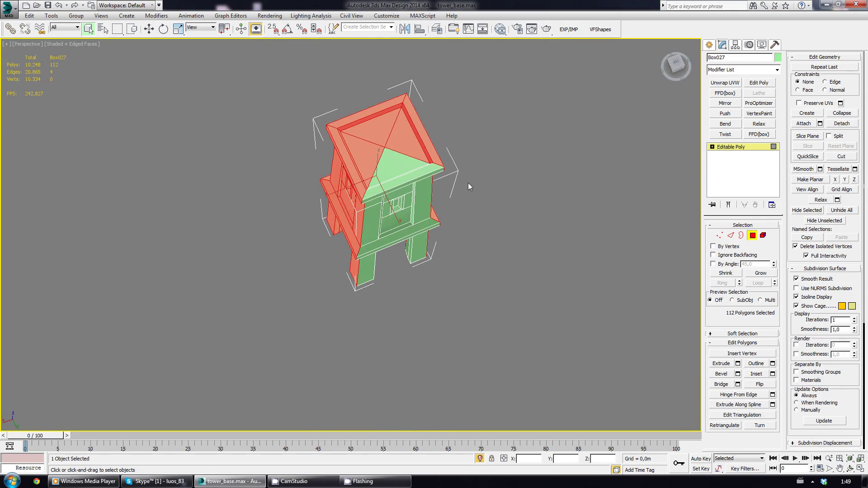
pyautogui.press('Delete')
# Step: Try an Unwrap UVW modifier with the UV Editor, then delete the modifier
pyautogui.moveTo(413, 230)
pyautogui.keyDown('alt'); pyautogui.mouseDown(button='middle')
pyautogui.moveTo(390, 182)
pyautogui.moveTo(401, 170)
pyautogui.moveTo(399, 125)
pyautogui.mouseUp(button='middle'); pyautogui.keyUp('alt')
pyautogui.scroll(2, 392, 179)
pyautogui.scroll(-1, 395, 177)
pyautogui.scroll(-1, 401, 177)
pyautogui.scroll(3, 406, 259)
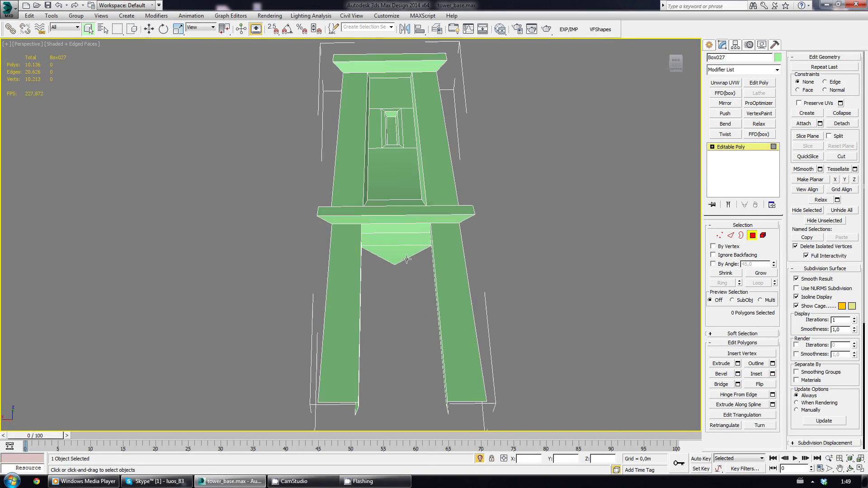
pyautogui.keyDown('alt'); pyautogui.moveTo(413, 228); pyautogui.dragTo(422, 259, button='middle'); pyautogui.keyUp('alt')
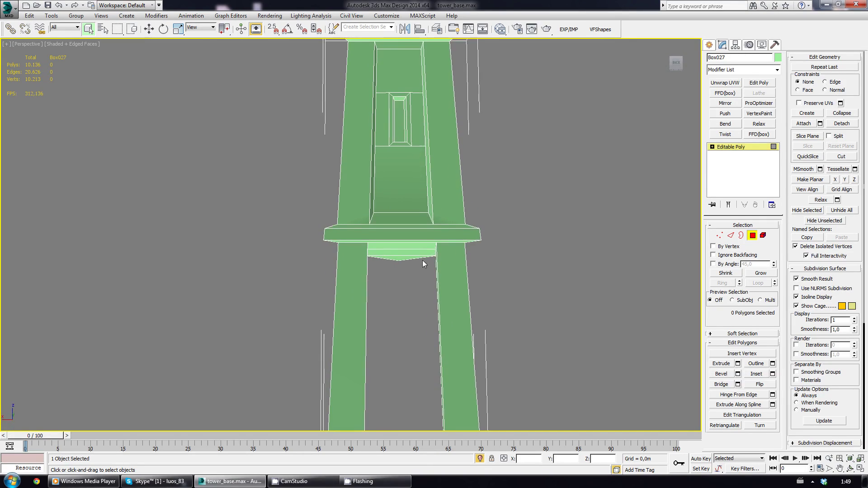
pyautogui.click(725, 82)
pyautogui.click(743, 330)
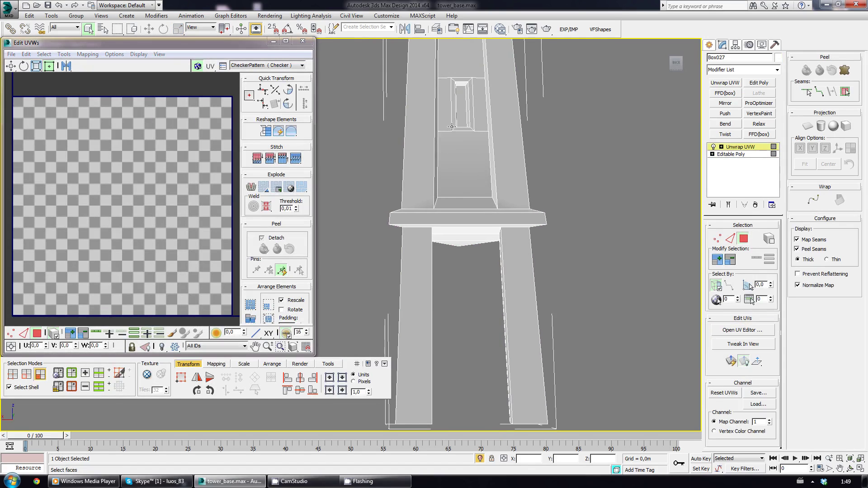
pyautogui.keyDown('alt'); pyautogui.moveTo(451, 127); pyautogui.dragTo(454, 136, button='middle'); pyautogui.keyUp('alt')
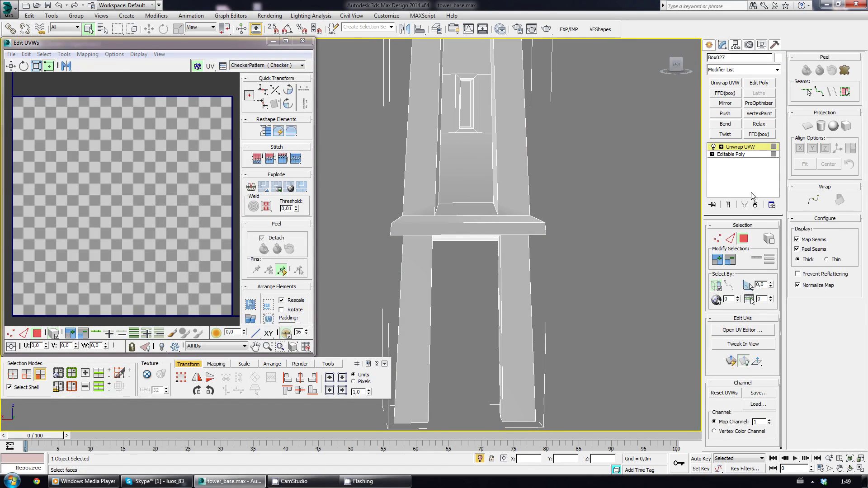
pyautogui.click(755, 204)
pyautogui.scroll(4, 491, 144)
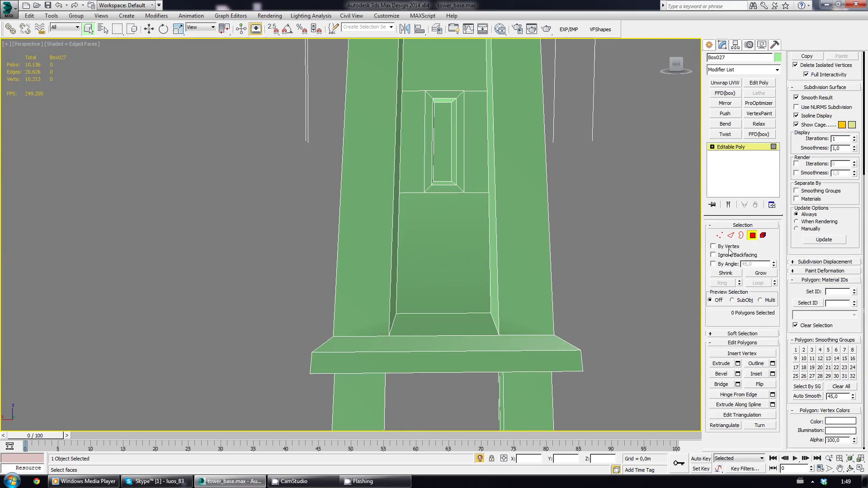
# Step: In vertex mode, connect two vertex pairs below the window with new edges
pyautogui.click(719, 236)
pyautogui.click(464, 193)
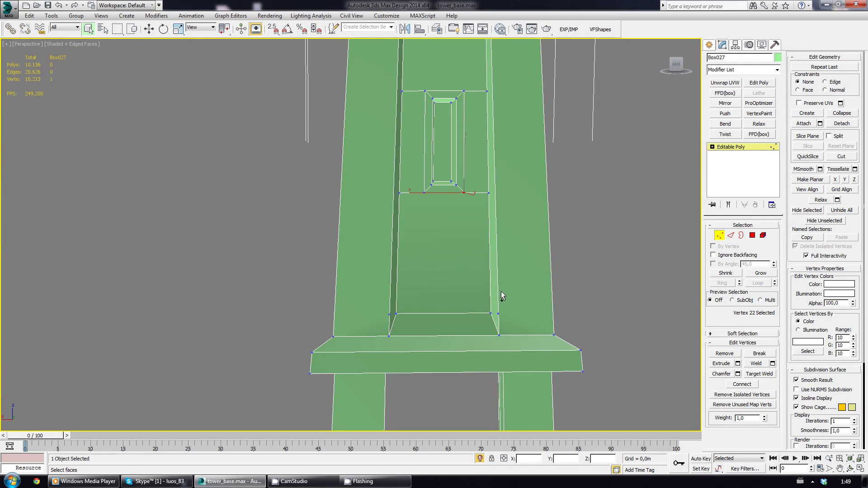
pyautogui.keyDown('ctrl'); pyautogui.click(490, 312); pyautogui.keyUp('ctrl')
pyautogui.hotkey('ctrl', 'shift', 'e')
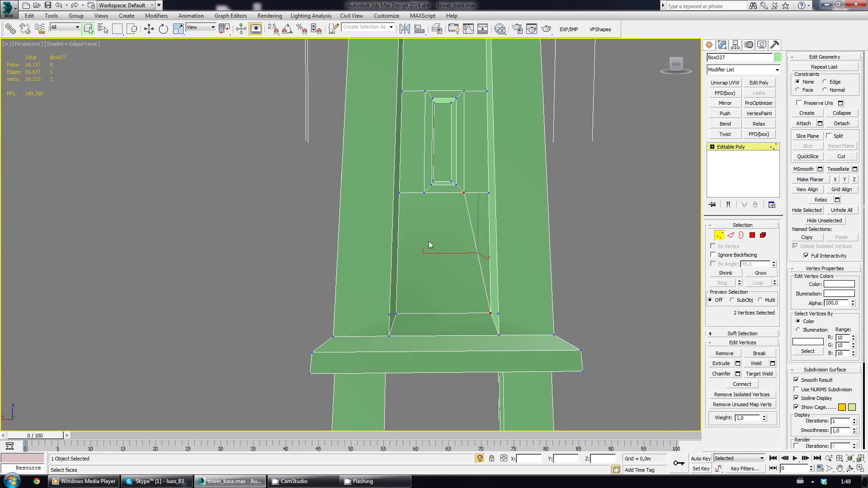
pyautogui.click(423, 193)
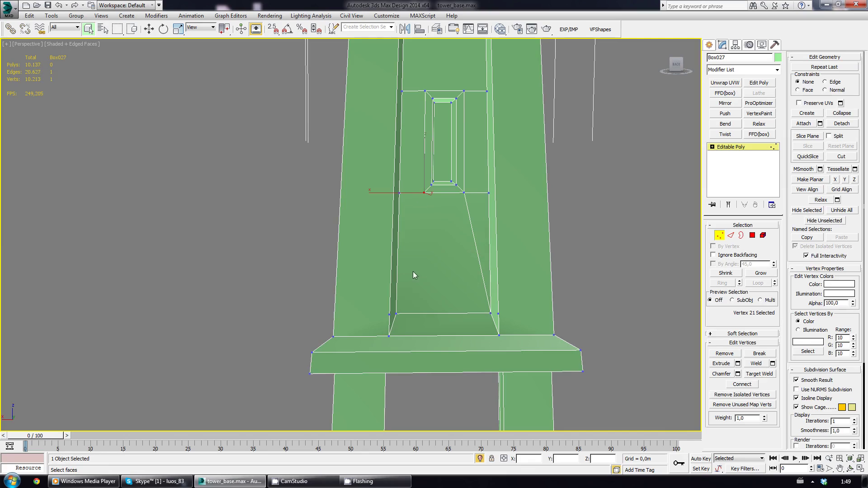
pyautogui.keyDown('ctrl'); pyautogui.click(395, 314); pyautogui.keyUp('ctrl')
pyautogui.hotkey('ctrl', 'shift', 'e')
# Step: Connect two more vertex pairs higher up the tower with new edges
pyautogui.moveTo(448, 262); pyautogui.dragTo(484, 238, button='middle')
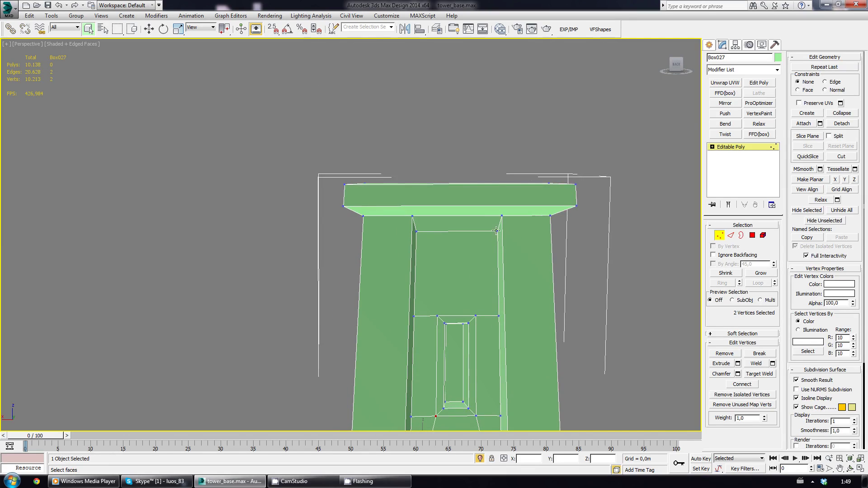
pyautogui.click(497, 231)
pyautogui.keyDown('ctrl'); pyautogui.click(477, 315); pyautogui.keyUp('ctrl')
pyautogui.hotkey('ctrl', 'shift', 'e')
pyautogui.moveTo(423, 286); pyautogui.dragTo(424, 194, button='middle')
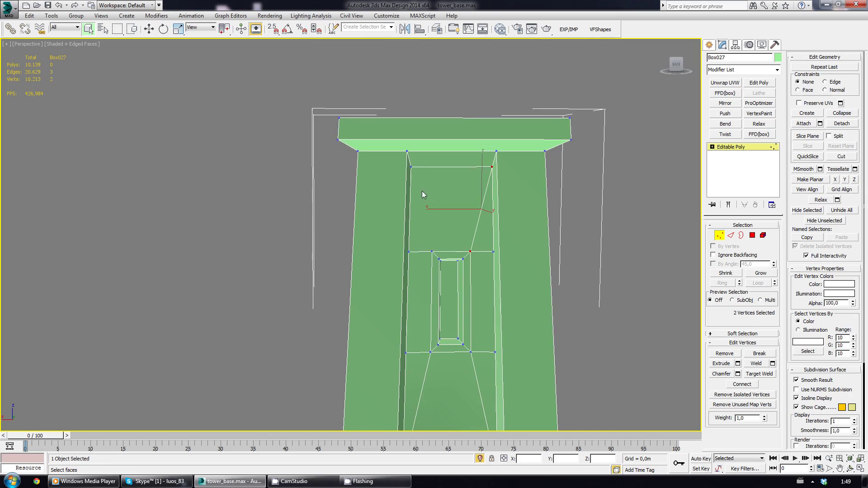
pyautogui.click(412, 168)
pyautogui.keyDown('ctrl'); pyautogui.click(432, 250); pyautogui.keyUp('ctrl')
pyautogui.hotkey('ctrl', 'shift', 'e')
# Step: Connect vertex pairs at the ledge corners with new edges
pyautogui.moveTo(562, 254)
pyautogui.keyDown('alt'); pyautogui.mouseDown(button='middle')
pyautogui.moveTo(461, 251)
pyautogui.moveTo(454, 263)
pyautogui.moveTo(481, 233)
pyautogui.mouseUp(button='middle'); pyautogui.keyUp('alt')
pyautogui.click(475, 219)
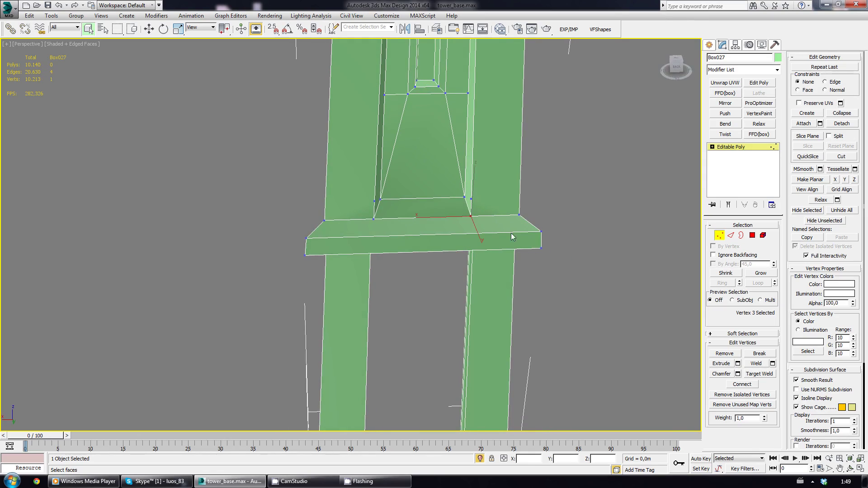
pyautogui.keyDown('ctrl'); pyautogui.click(540, 230); pyautogui.keyUp('ctrl')
pyautogui.click(374, 220)
pyautogui.keyDown('ctrl'); pyautogui.click(306, 239); pyautogui.keyUp('ctrl')
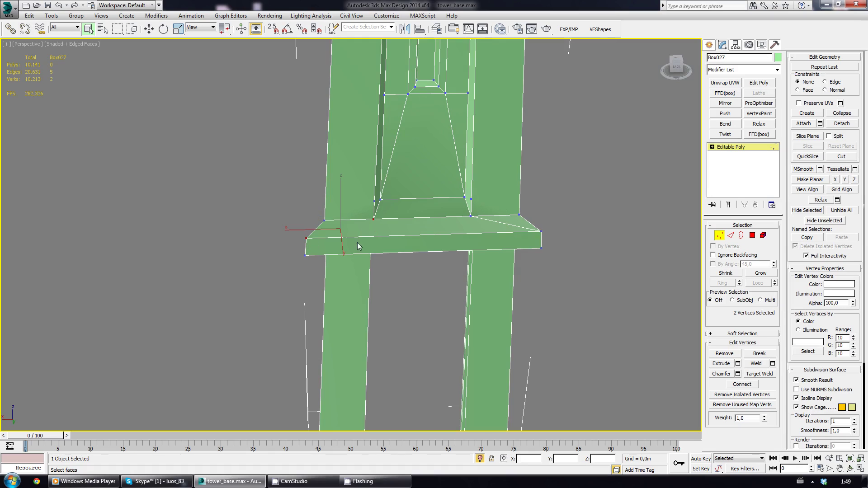
pyautogui.moveTo(411, 281)
pyautogui.keyDown('alt'); pyautogui.mouseDown(button='middle')
pyautogui.moveTo(403, 218)
pyautogui.moveTo(364, 257)
pyautogui.mouseUp(button='middle'); pyautogui.keyUp('alt')
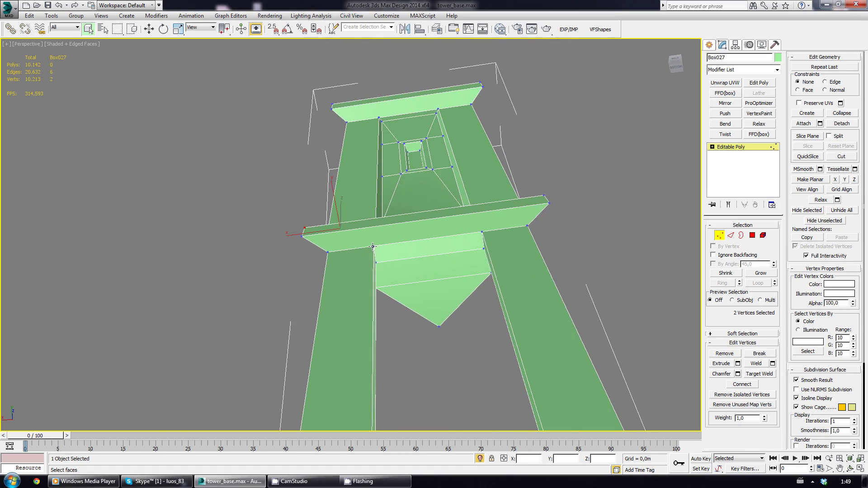
pyautogui.click(373, 247)
pyautogui.keyDown('ctrl'); pyautogui.click(301, 236); pyautogui.keyUp('ctrl')
pyautogui.hotkey('ctrl', 'shift', 'e')
pyautogui.click(549, 204)
pyautogui.keyDown('ctrl'); pyautogui.click(481, 230); pyautogui.keyUp('ctrl')
pyautogui.hotkey('ctrl', 'shift', 'e')
# Step: Target Weld two stray vertices onto their neighbours, leaving 10,211 vertices
pyautogui.moveTo(422, 264)
pyautogui.keyDown('alt'); pyautogui.mouseDown(button='middle')
pyautogui.moveTo(416, 219)
pyautogui.moveTo(389, 262)
pyautogui.moveTo(435, 317)
pyautogui.moveTo(447, 201)
pyautogui.moveTo(440, 287)
pyautogui.moveTo(455, 291)
pyautogui.moveTo(462, 312)
pyautogui.moveTo(475, 304)
pyautogui.moveTo(465, 266)
pyautogui.mouseUp(button='middle'); pyautogui.keyUp('alt')
pyautogui.click(462, 312)
pyautogui.hotkey('ctrl', 'w')
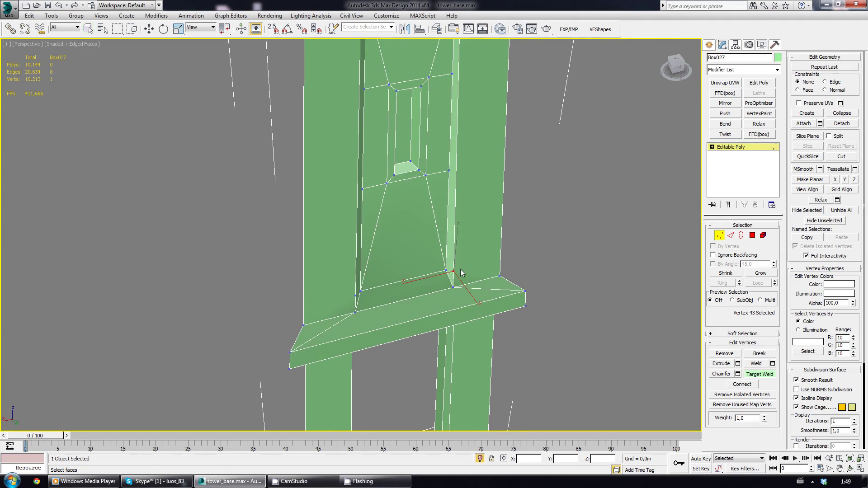
pyautogui.click(453, 286)
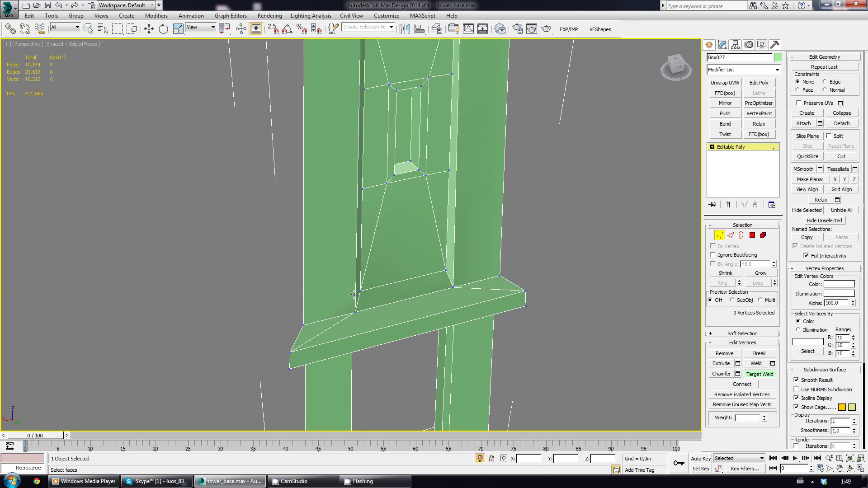
pyautogui.click(355, 312)
pyautogui.moveTo(448, 202)
pyautogui.keyDown('alt'); pyautogui.mouseDown(button='middle')
pyautogui.moveTo(422, 233)
pyautogui.moveTo(405, 210)
pyautogui.moveTo(437, 213)
pyautogui.moveTo(348, 219)
pyautogui.moveTo(433, 262)
pyautogui.mouseUp(button='middle'); pyautogui.keyUp('alt')
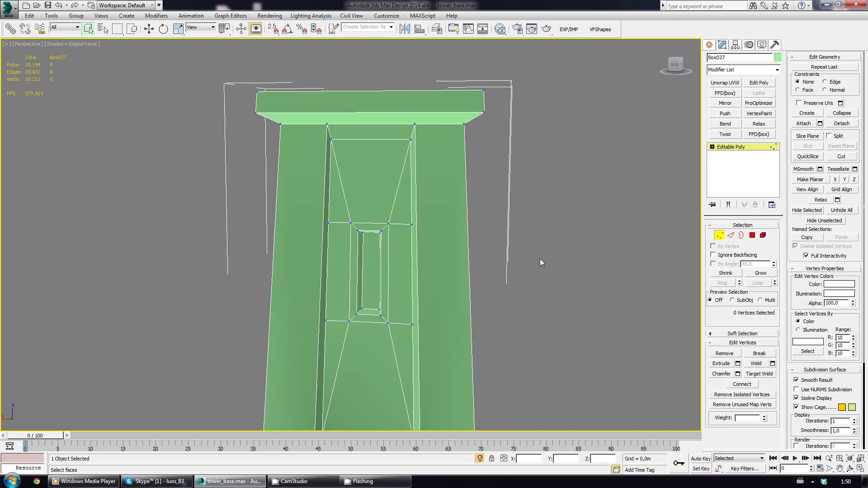
pyautogui.scroll(2, 432, 262)
# Step: Connect three vertical column edges to cut horizontal edges across the panel
pyautogui.scroll(1, 410, 252)
pyautogui.press('2')
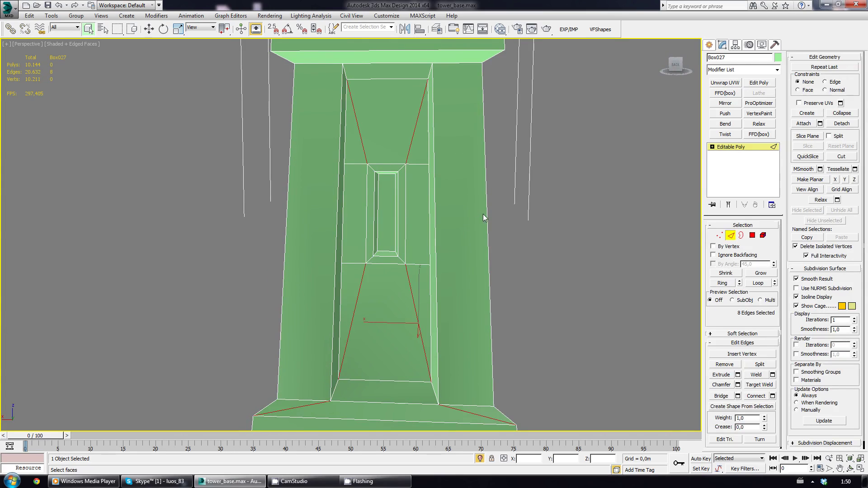
pyautogui.click(487, 212)
pyautogui.keyDown('ctrl'); pyautogui.click(435, 220); pyautogui.keyUp('ctrl')
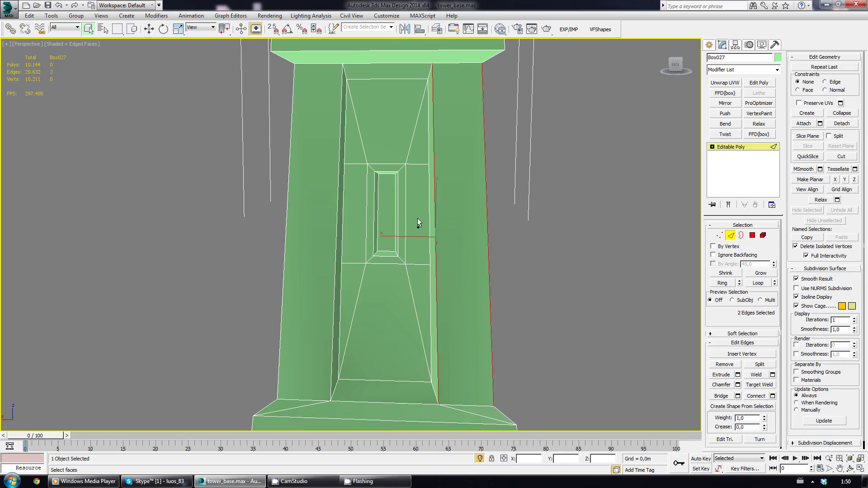
pyautogui.keyDown('alt'); pyautogui.moveTo(329, 224); pyautogui.dragTo(331, 231, button='middle'); pyautogui.keyUp('alt')
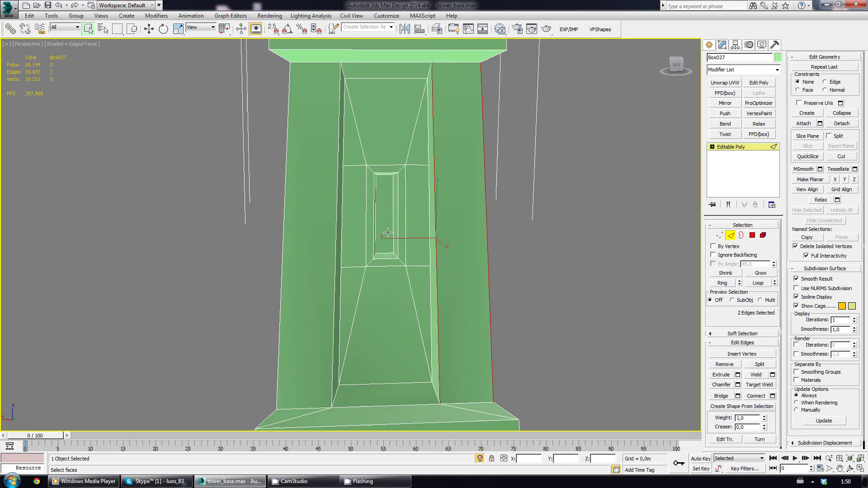
pyautogui.keyDown('ctrl'); pyautogui.click(334, 219); pyautogui.keyUp('ctrl')
pyautogui.hotkey('ctrl', 'shift', 'e')
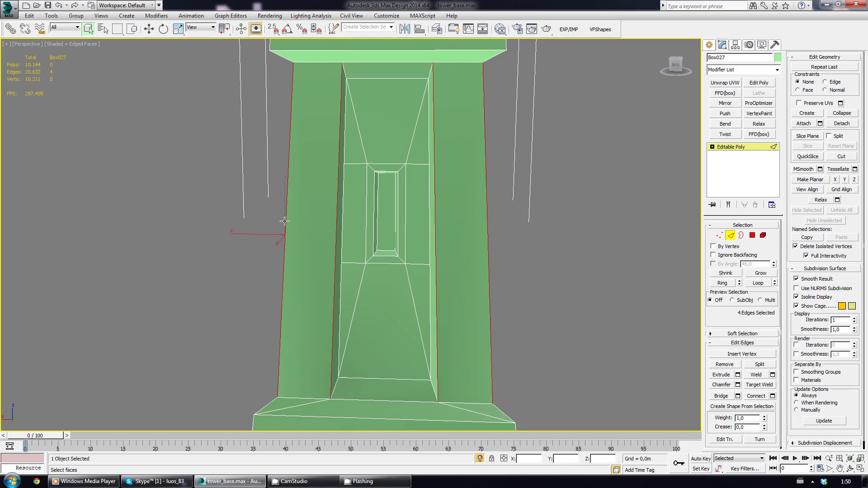
# Step: Connect vertex pairs on both sides of the window with new edges
pyautogui.press('1')
pyautogui.click(428, 165)
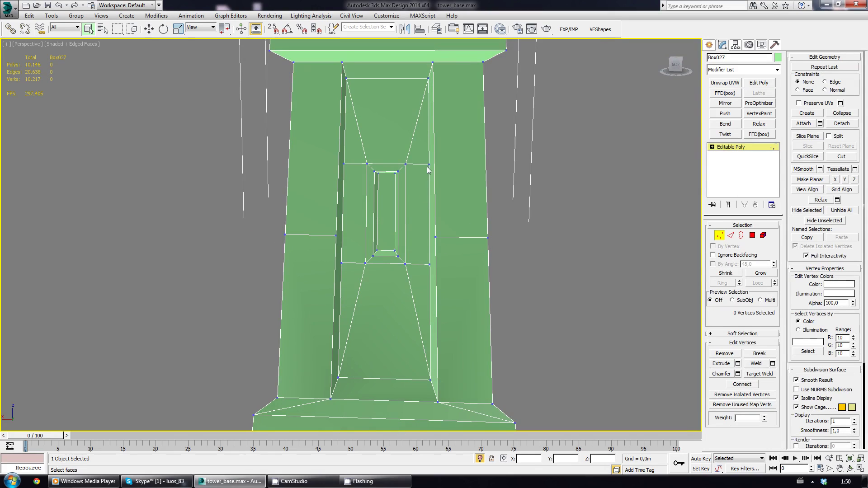
pyautogui.keyDown('ctrl'); pyautogui.click(435, 237); pyautogui.keyUp('ctrl')
pyautogui.keyDown('alt'); pyautogui.moveTo(345, 223); pyautogui.dragTo(322, 200, button='middle'); pyautogui.keyUp('alt')
pyautogui.click(348, 164)
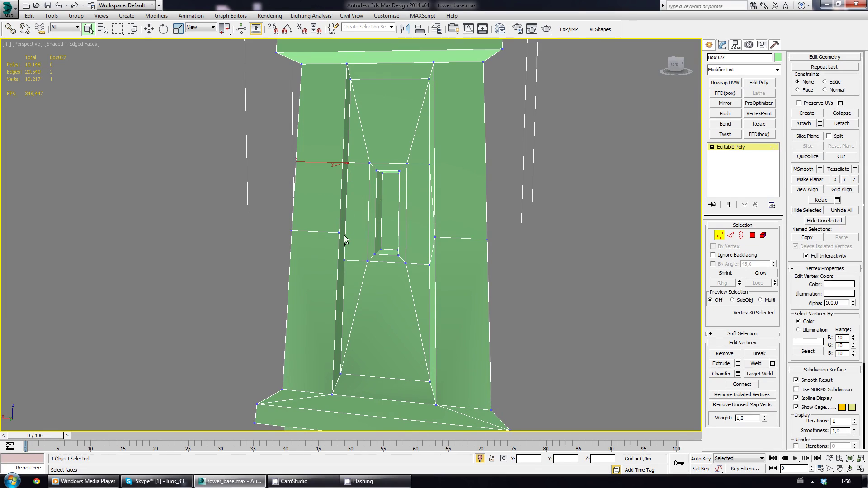
pyautogui.keyDown('ctrl'); pyautogui.click(340, 235); pyautogui.keyUp('ctrl')
pyautogui.hotkey('ctrl', 'shift', 'e')
# Step: Select the vertices under the top ledge and at its left corner
pyautogui.moveTo(454, 255)
pyautogui.keyDown('alt'); pyautogui.mouseDown(button='middle')
pyautogui.moveTo(430, 229)
pyautogui.moveTo(413, 237)
pyautogui.moveTo(426, 248)
pyautogui.moveTo(429, 237)
pyautogui.moveTo(389, 172)
pyautogui.moveTo(470, 170)
pyautogui.mouseUp(button='middle'); pyautogui.keyUp('alt')
pyautogui.click(458, 171)
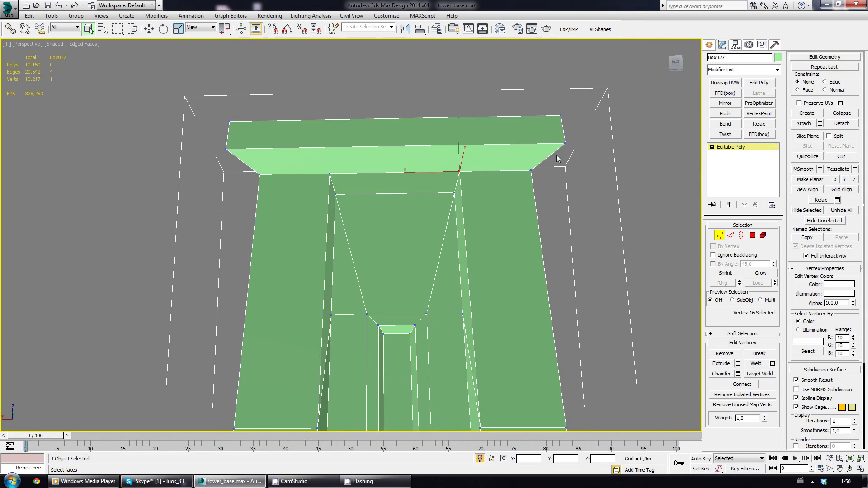
pyautogui.keyDown('ctrl'); pyautogui.click(563, 142); pyautogui.keyUp('ctrl')
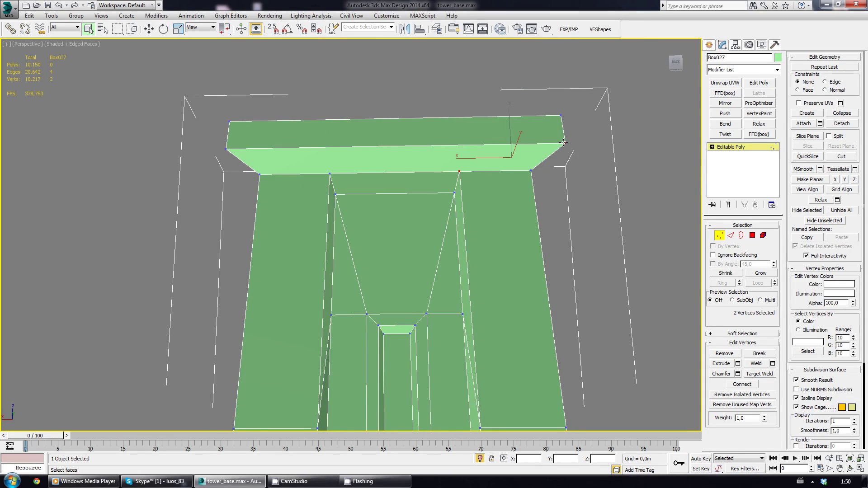
pyautogui.click(330, 172)
pyautogui.scroll(-5, 384, 181)
pyautogui.scroll(3, 402, 232)
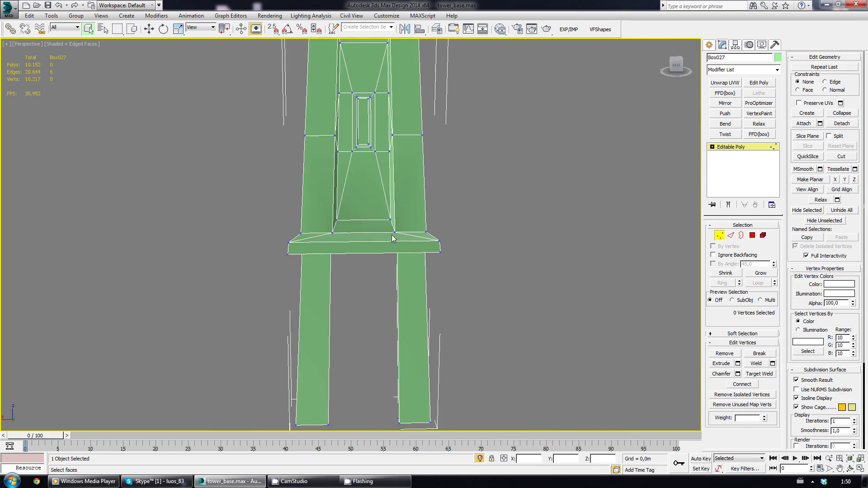
# Step: In polygon mode, select the thin polygon under the top ledge
pyautogui.click(752, 235)
pyautogui.click(383, 118)
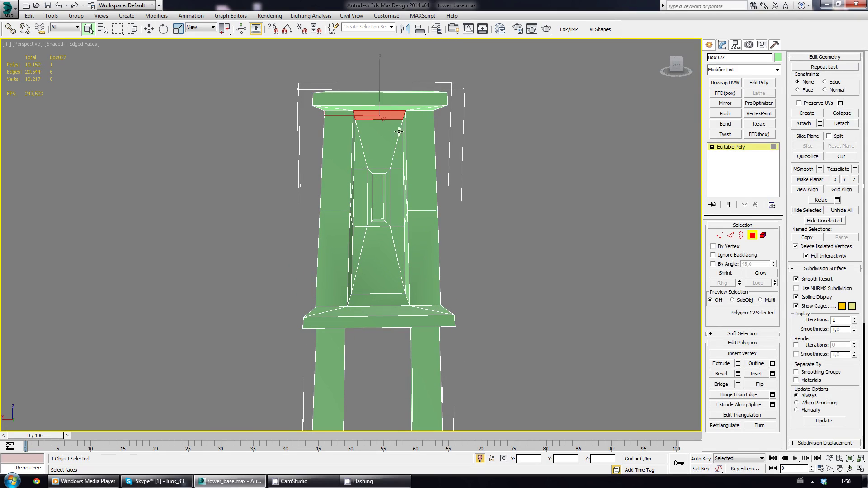
pyautogui.scroll(2, 399, 131)
pyautogui.scroll(2, 398, 131)
pyautogui.moveTo(398, 131)
pyautogui.keyDown('alt'); pyautogui.mouseDown(button='middle')
pyautogui.moveTo(332, 128)
pyautogui.moveTo(406, 112)
pyautogui.moveTo(386, 123)
pyautogui.moveTo(394, 68)
pyautogui.mouseUp(button='middle'); pyautogui.keyUp('alt')
# Step: Add the trapezoids, window-side strips, sliver and remaining triangle to the polygon selection
pyautogui.click(391, 126)
pyautogui.keyDown('ctrl'); pyautogui.click(418, 120); pyautogui.keyUp('ctrl')
pyautogui.keyDown('ctrl'); pyautogui.click(415, 147); pyautogui.keyUp('ctrl')
pyautogui.keyDown('ctrl'); pyautogui.click(413, 248); pyautogui.keyUp('ctrl')
pyautogui.keyDown('ctrl'); pyautogui.click(396, 332); pyautogui.keyUp('ctrl')
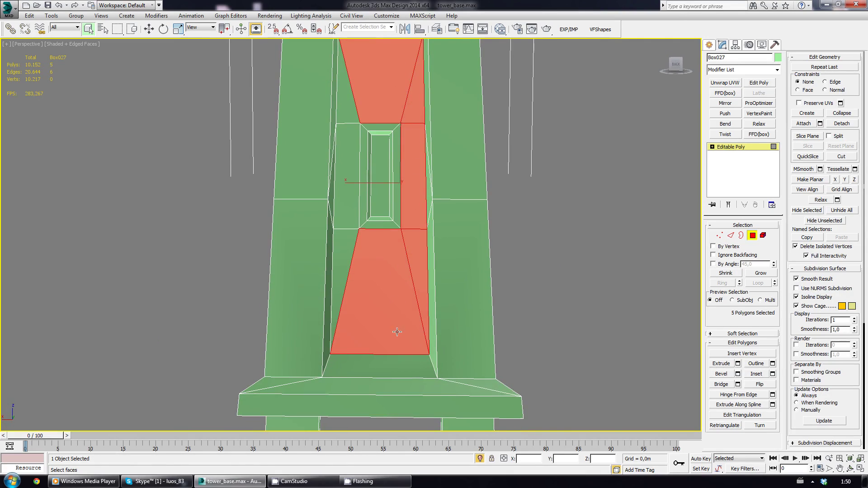
pyautogui.keyDown('ctrl'); pyautogui.click(333, 301); pyautogui.keyUp('ctrl')
pyautogui.keyDown('ctrl'); pyautogui.click(347, 186); pyautogui.keyUp('ctrl')
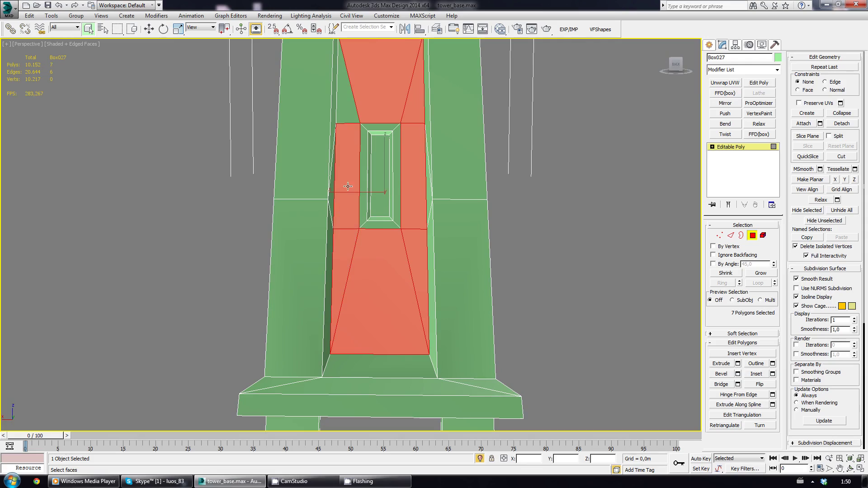
pyautogui.keyDown('ctrl'); pyautogui.click(348, 103); pyautogui.keyUp('ctrl')
pyautogui.moveTo(349, 103)
pyautogui.mouseDown(button='middle')
pyautogui.moveTo(392, 228)
pyautogui.moveTo(423, 188)
pyautogui.mouseUp(button='middle')
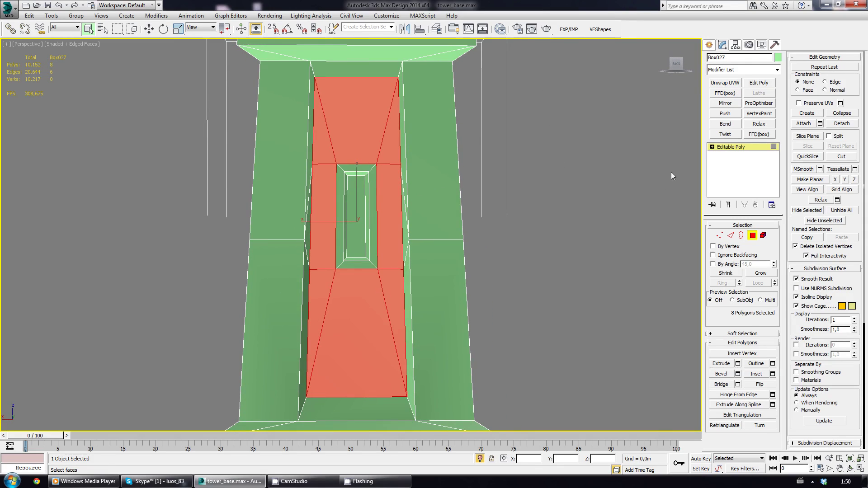
# Step: Add an Unwrap UVW modifier and open the UV Editor beside the panel
pyautogui.click(737, 147)
pyautogui.click(724, 83)
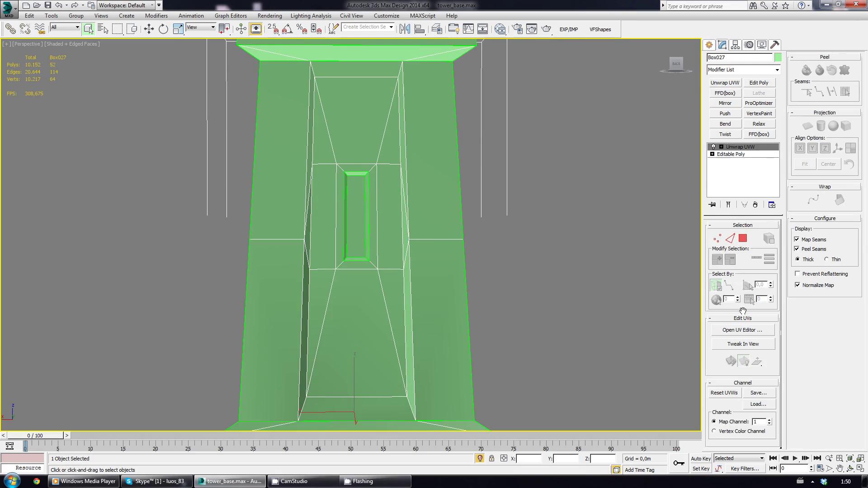
pyautogui.click(743, 330)
pyautogui.moveTo(389, 149); pyautogui.dragTo(518, 153, button='middle')
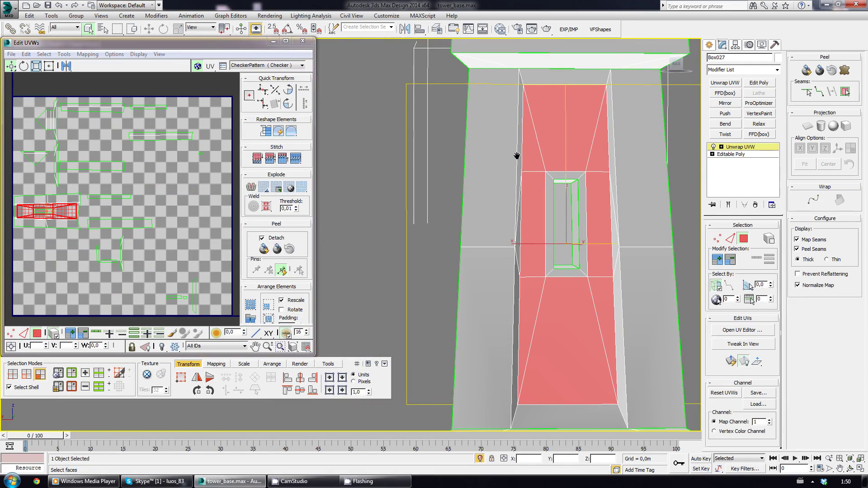
pyautogui.scroll(2, 65, 185)
pyautogui.scroll(2, 91, 194)
# Step: Expand the UV selection to the whole front shell
pyautogui.scroll(2, 127, 194)
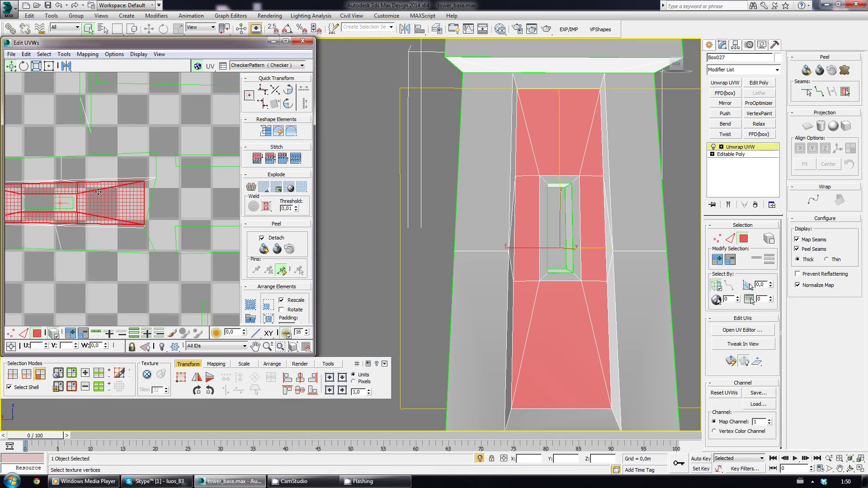
pyautogui.moveTo(154, 192); pyautogui.dragTo(173, 195, button='middle')
pyautogui.scroll(-1, 122, 204)
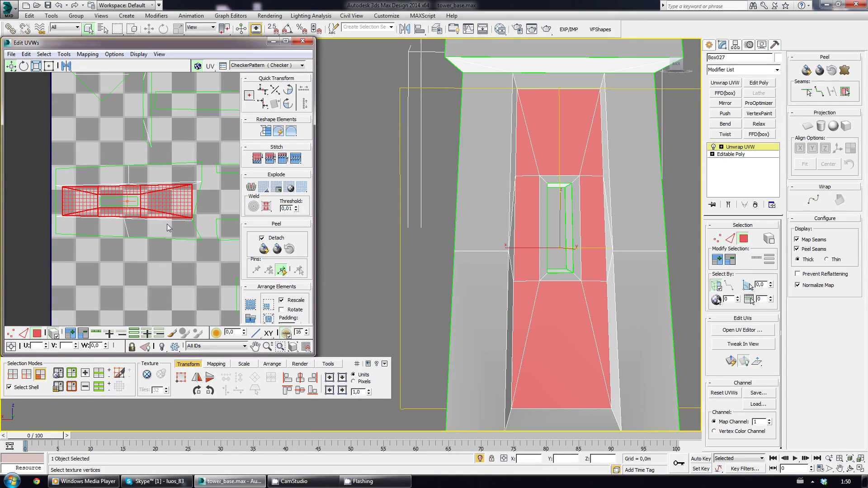
pyautogui.click(182, 241)
pyautogui.scroll(-3, 516, 216)
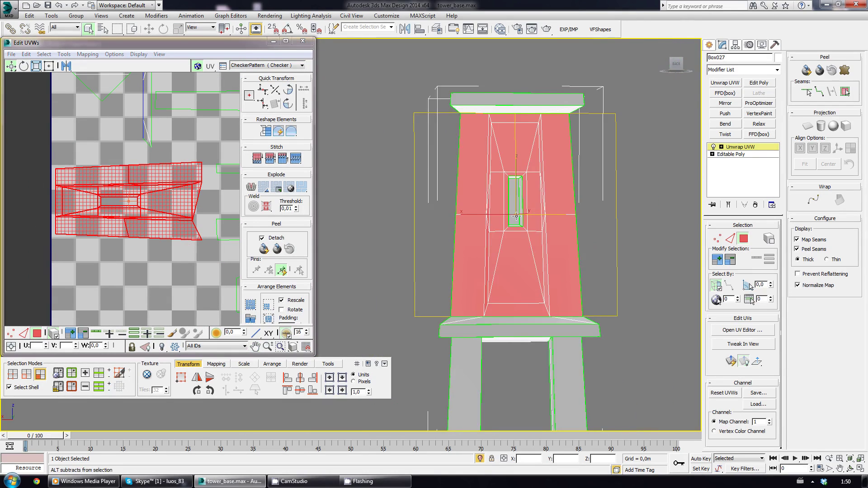
pyautogui.keyDown('alt'); pyautogui.moveTo(517, 216); pyautogui.dragTo(533, 212, button='middle'); pyautogui.keyUp('alt')
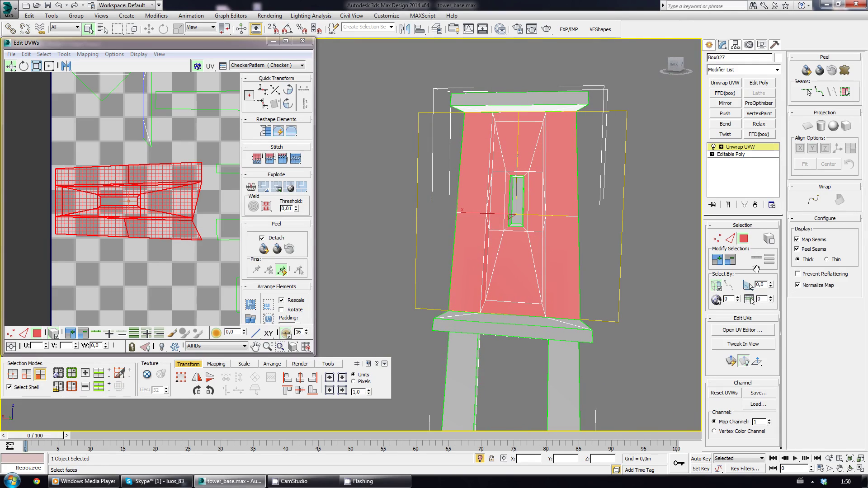
# Step: Apply a Planar projection fitted to the selected front faces
pyautogui.click(811, 127)
pyautogui.click(805, 164)
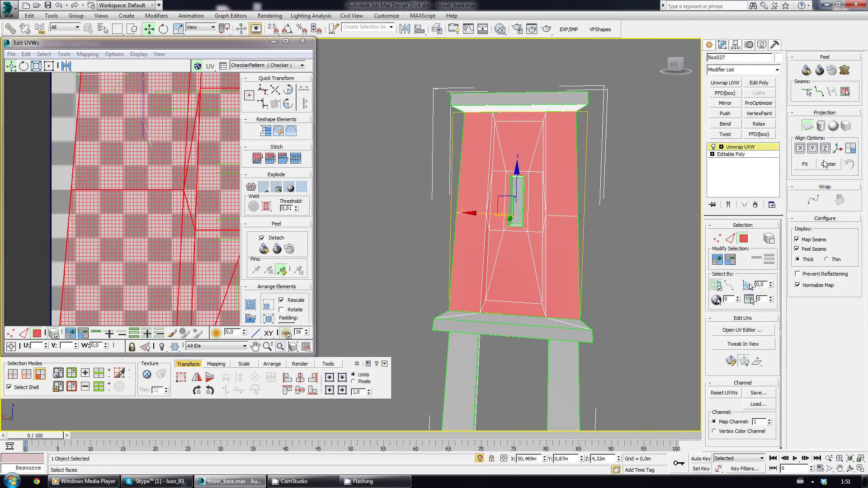
pyautogui.click(801, 131)
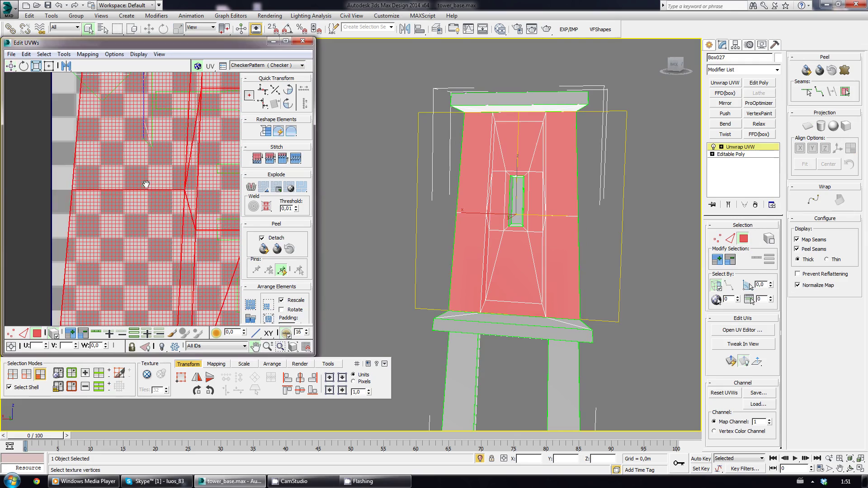
pyautogui.scroll(-3, 160, 180)
pyautogui.scroll(-2, 160, 180)
pyautogui.scroll(2, 159, 179)
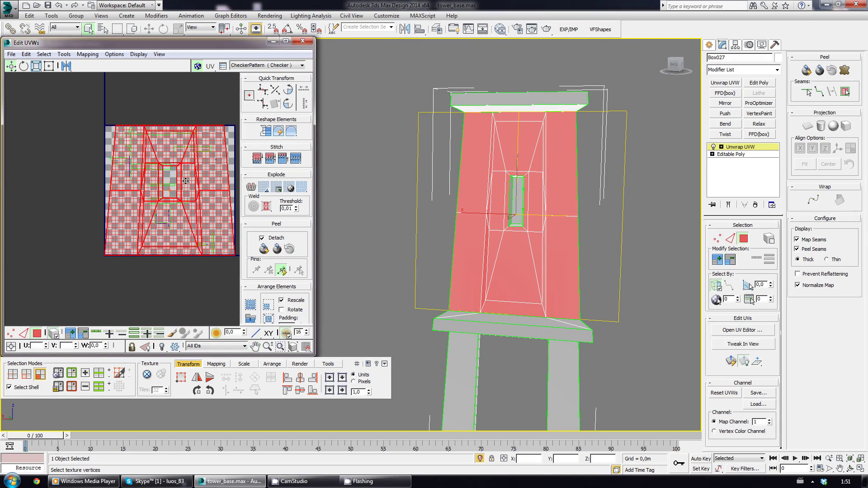
# Step: Move the front UV shell left, outside the checker texture square
pyautogui.moveTo(185, 181); pyautogui.dragTo(188, 146, button='middle')
pyautogui.moveTo(161, 161)
pyautogui.mouseDown()
pyautogui.moveTo(114, 204)
pyautogui.moveTo(80, 153)
pyautogui.mouseUp()
pyautogui.scroll(-1, 144, 175)
pyautogui.moveTo(151, 150); pyautogui.dragTo(166, 162, button='middle')
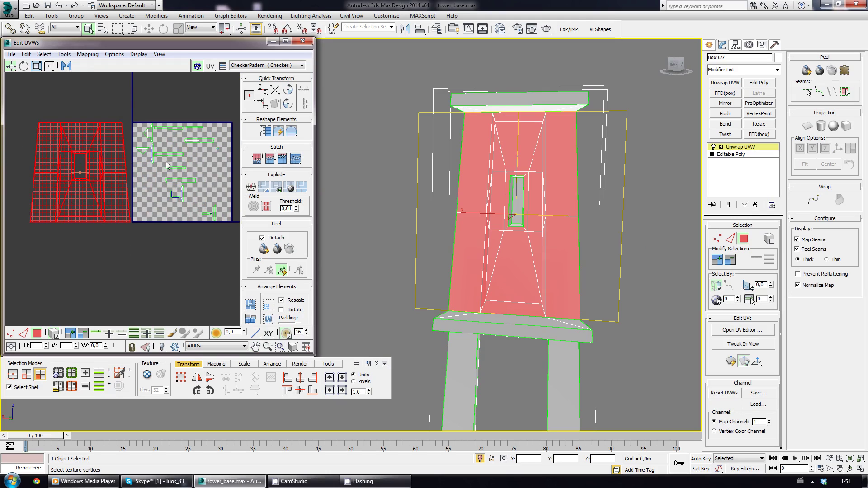
pyautogui.scroll(5, 523, 187)
# Step: Select the top, left, right and bottom inner faces of the window hole
pyautogui.keyDown('alt'); pyautogui.moveTo(513, 184); pyautogui.dragTo(502, 171, button='middle'); pyautogui.keyUp('alt')
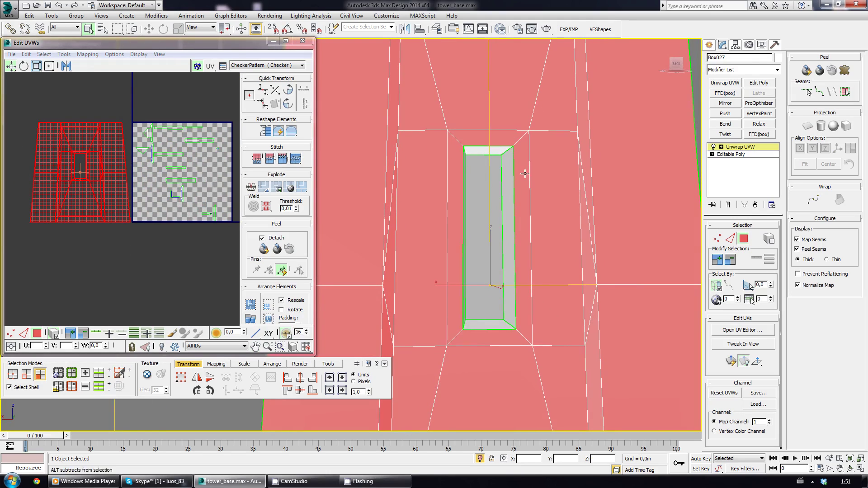
pyautogui.click(501, 150)
pyautogui.keyDown('ctrl'); pyautogui.click(468, 226); pyautogui.keyUp('ctrl')
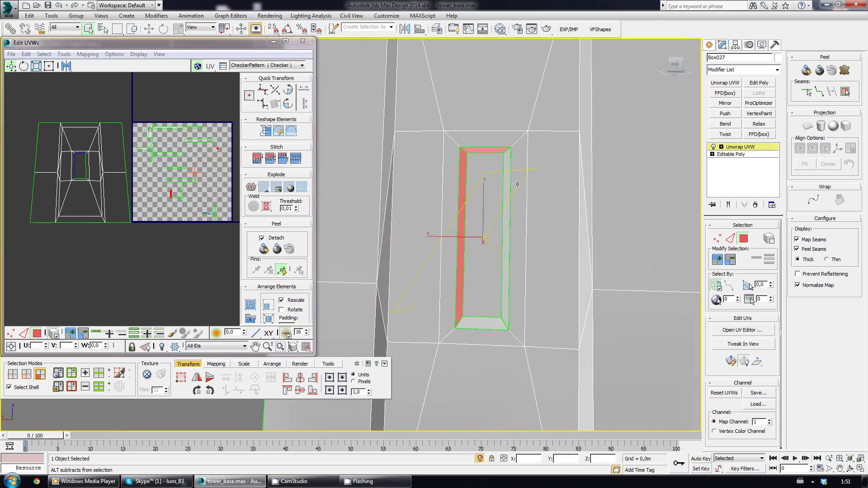
pyautogui.keyDown('alt'); pyautogui.moveTo(468, 226); pyautogui.dragTo(508, 189, button='middle'); pyautogui.keyUp('alt')
pyautogui.keyDown('ctrl'); pyautogui.click(508, 189); pyautogui.keyUp('ctrl')
pyautogui.keyDown('ctrl'); pyautogui.click(484, 317); pyautogui.keyUp('ctrl')
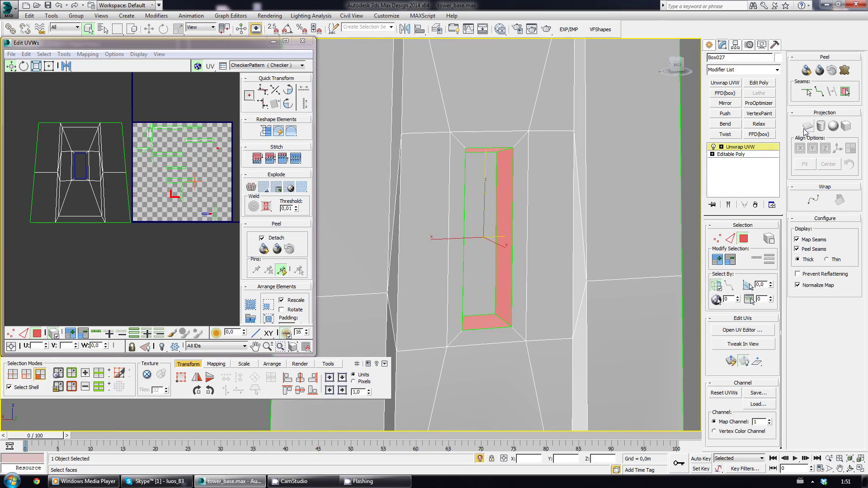
# Step: Set up edge mode with Point-to-Point Seams, seam display hidden and faces deselected
pyautogui.click(731, 238)
pyautogui.click(819, 92)
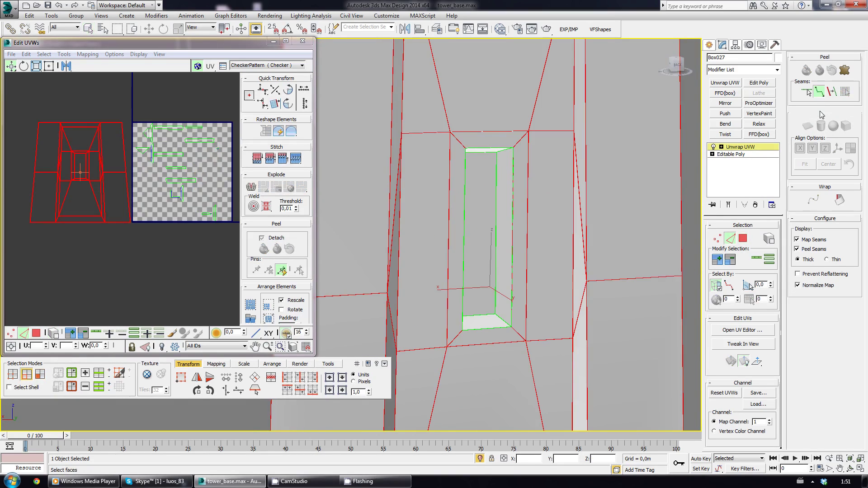
pyautogui.click(796, 239)
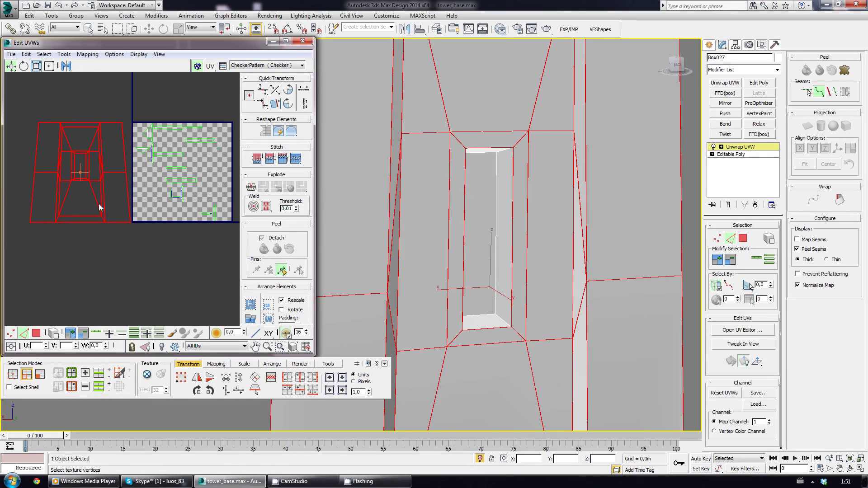
pyautogui.click(104, 255)
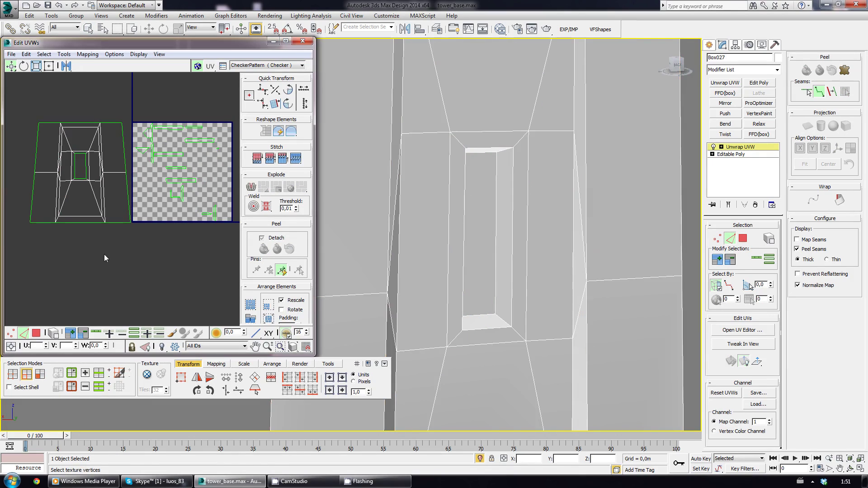
# Step: Trace seams along the opening's corner, right, left, top and top-right edges
pyautogui.click(513, 148)
pyautogui.click(510, 327)
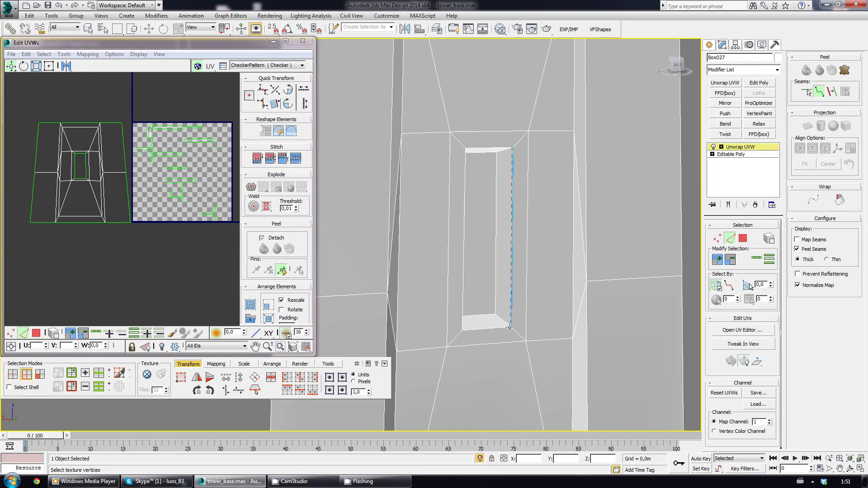
pyautogui.click(466, 148)
pyautogui.click(512, 147)
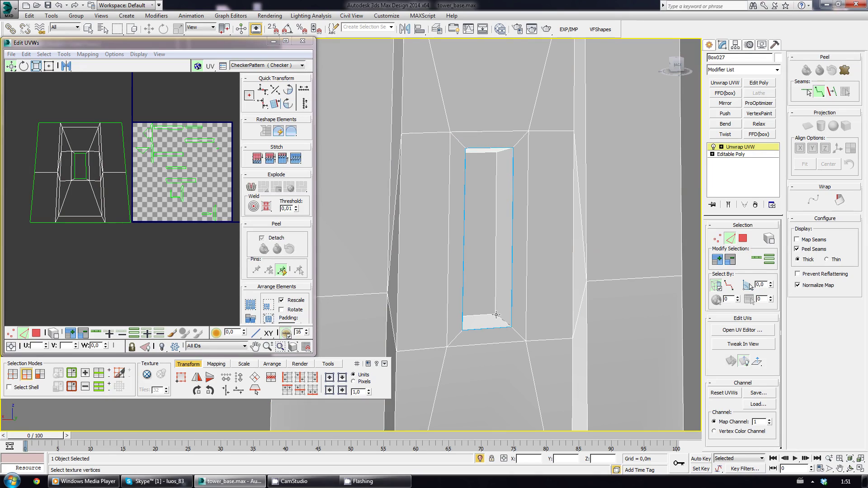
pyautogui.moveTo(496, 313)
pyautogui.keyDown('alt'); pyautogui.mouseDown(button='middle')
pyautogui.moveTo(462, 231)
pyautogui.moveTo(435, 285)
pyautogui.moveTo(441, 323)
pyautogui.moveTo(461, 312)
pyautogui.moveTo(479, 322)
pyautogui.mouseUp(button='middle'); pyautogui.keyUp('alt')
pyautogui.click(450, 187)
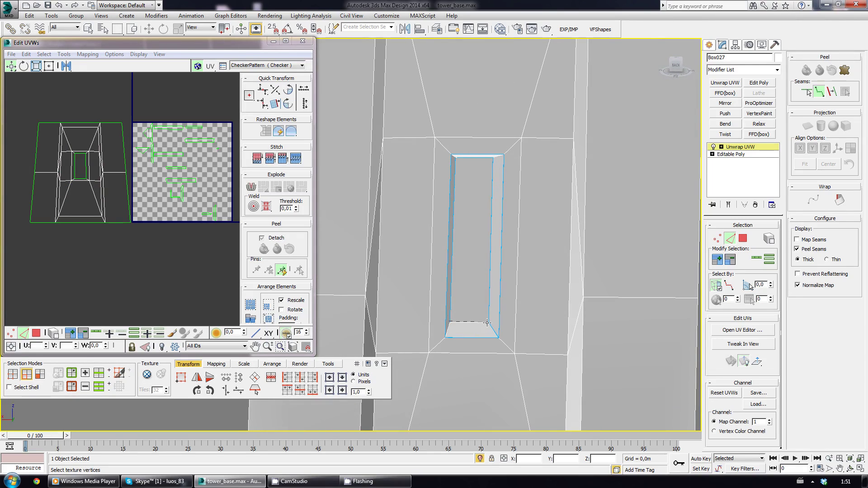
pyautogui.click(743, 238)
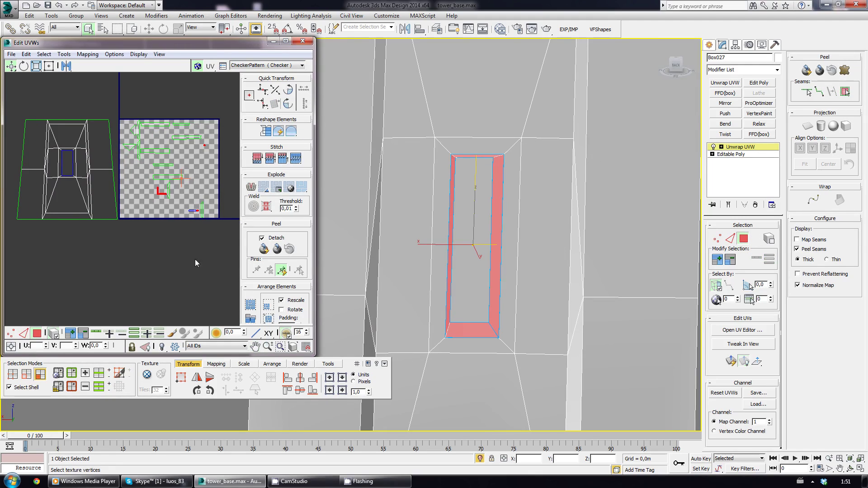
# Step: Pelt-map the selected inner faces, relax the layout and commit it
pyautogui.moveTo(194, 259); pyautogui.dragTo(196, 256, button='middle')
pyautogui.click(845, 68)
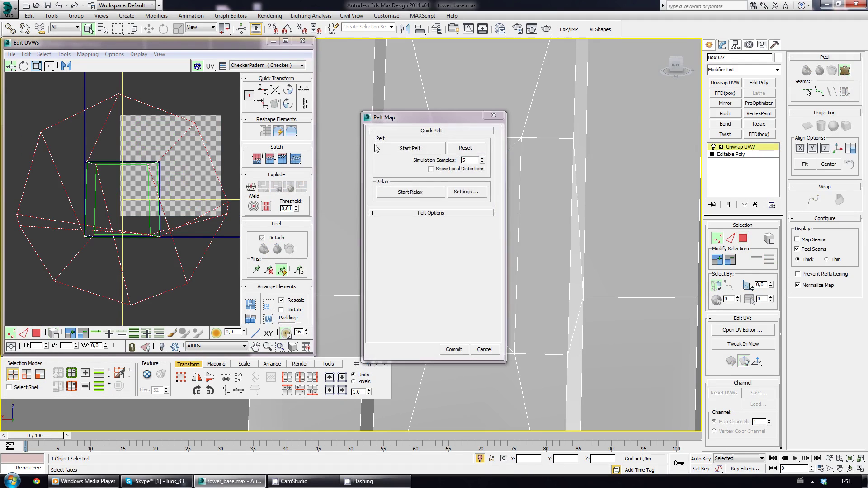
pyautogui.click(415, 193)
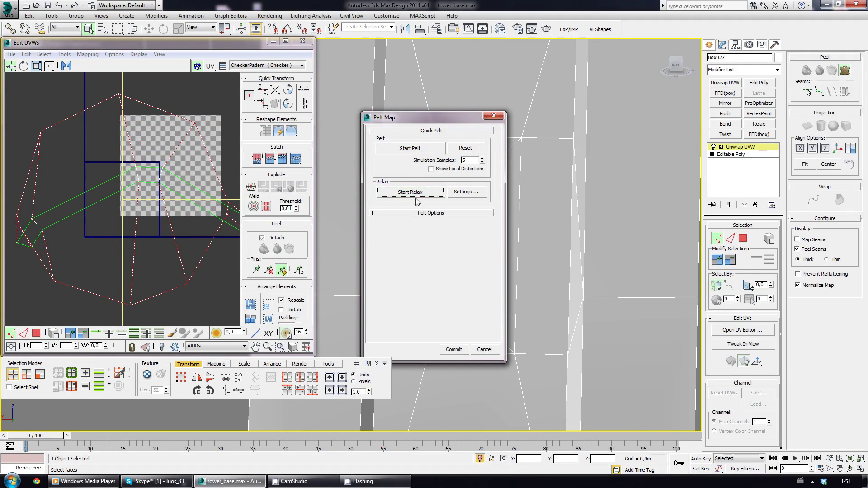
pyautogui.click(453, 349)
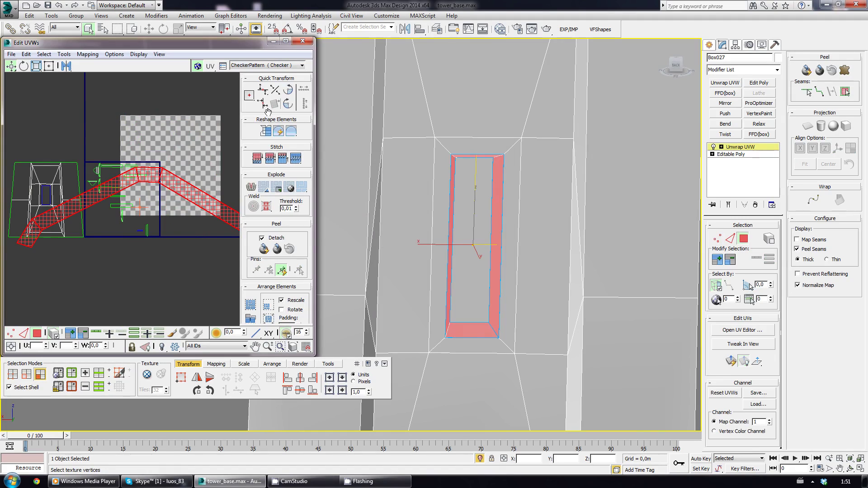
# Step: Straighten the UV strip into a bar and park it below the texture square
pyautogui.click(267, 131)
pyautogui.scroll(-2, 156, 187)
pyautogui.moveTo(113, 144); pyautogui.dragTo(113, 200)
pyautogui.click(153, 152)
pyautogui.scroll(2, 153, 152)
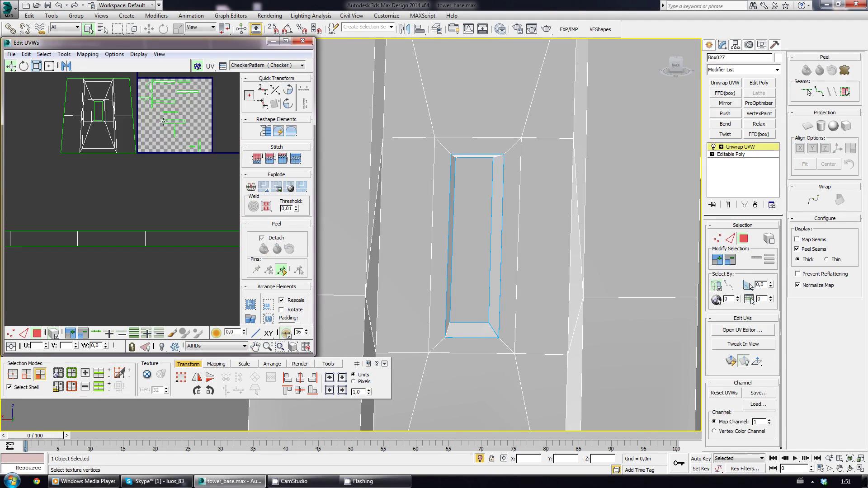
pyautogui.moveTo(163, 116); pyautogui.dragTo(145, 183, button='middle')
pyautogui.scroll(3, 151, 168)
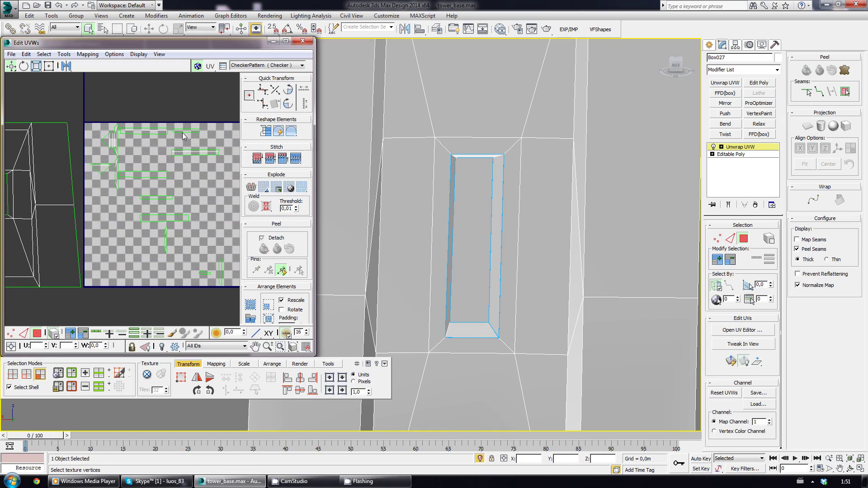
pyautogui.moveTo(232, 44); pyautogui.dragTo(236, 41)
# Step: Apply a Planar projection to the window opening's back face
pyautogui.scroll(-2, 478, 186)
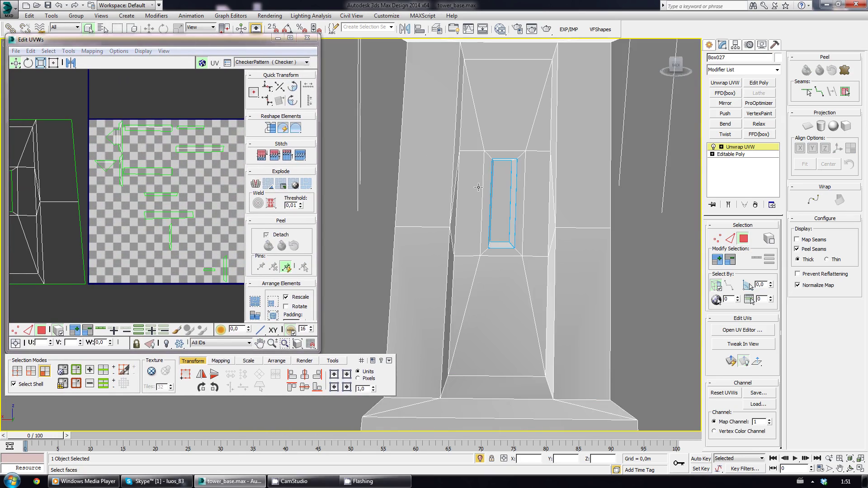
pyautogui.click(509, 177)
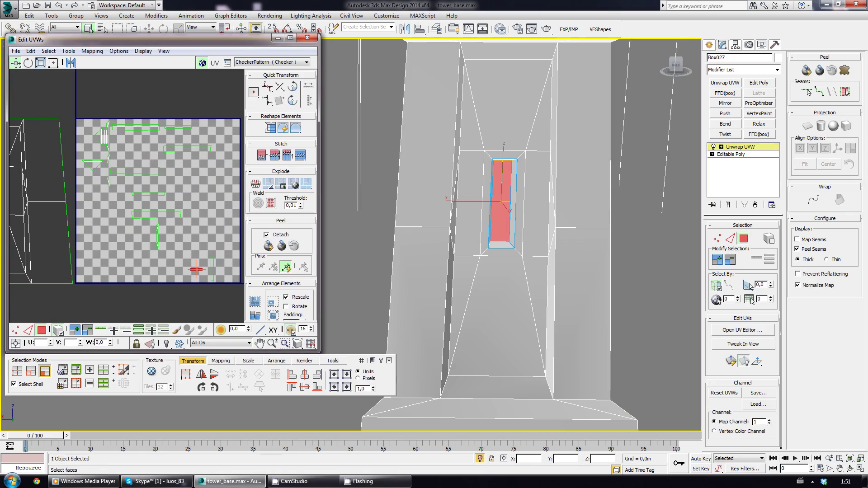
pyautogui.scroll(-2, 159, 153)
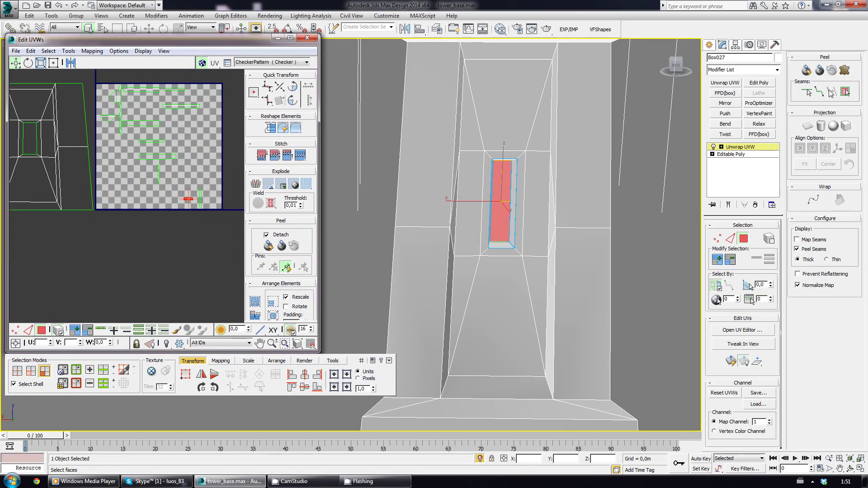
pyautogui.click(808, 126)
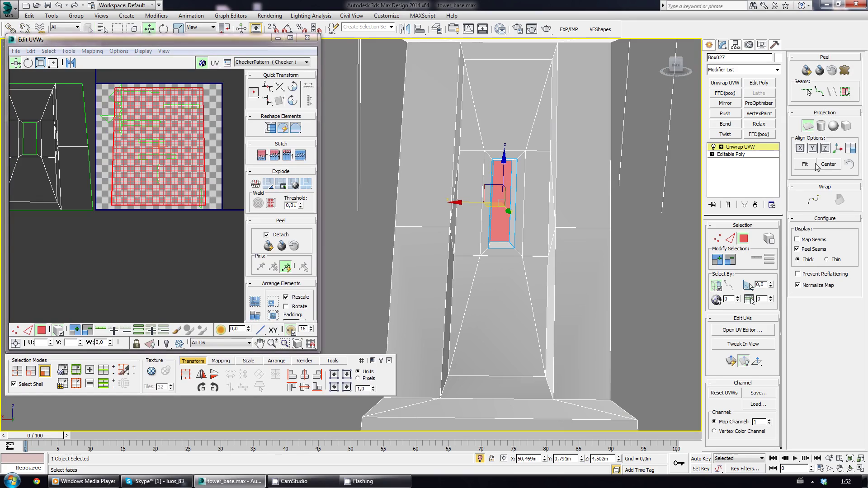
pyautogui.click(808, 126)
pyautogui.scroll(-1, 188, 158)
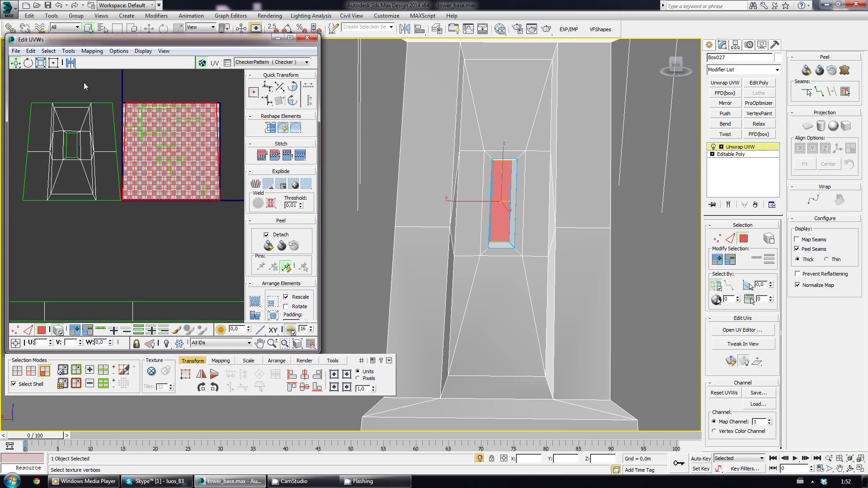
# Step: Shrink the back face's UV square in Freeform Mode and park it below-left of the texture
pyautogui.click(53, 63)
pyautogui.moveTo(219, 100)
pyautogui.mouseDown()
pyautogui.moveTo(130, 206)
pyautogui.moveTo(43, 264)
pyautogui.mouseUp()
pyautogui.scroll(1, 160, 156)
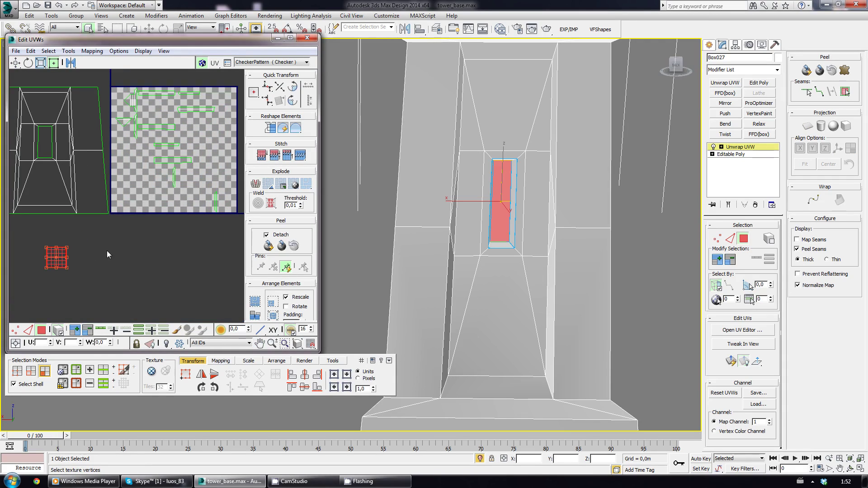
pyautogui.moveTo(107, 250)
pyautogui.mouseDown(button='middle')
pyautogui.moveTo(152, 191)
pyautogui.moveTo(204, 189)
pyautogui.moveTo(209, 175)
pyautogui.mouseUp(button='middle')
pyautogui.scroll(1, 152, 190)
pyautogui.click(158, 174)
pyautogui.scroll(-1, 209, 175)
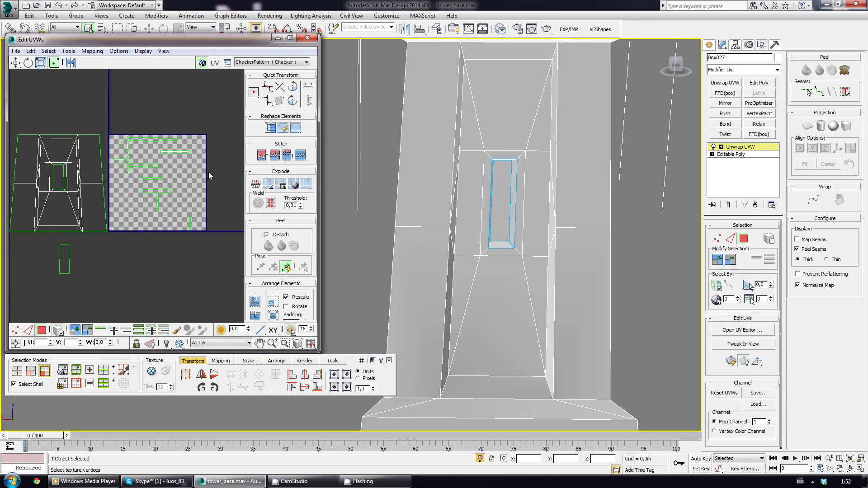
pyautogui.scroll(2, 111, 149)
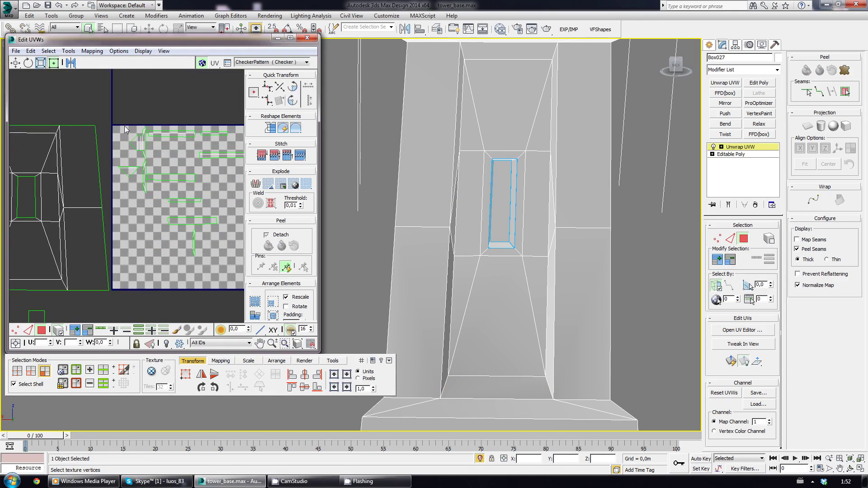
pyautogui.moveTo(145, 156); pyautogui.dragTo(147, 158)
pyautogui.moveTo(341, 209)
pyautogui.keyDown('alt'); pyautogui.mouseDown(button='middle')
pyautogui.moveTo(496, 258)
pyautogui.moveTo(446, 261)
pyautogui.mouseUp(button='middle'); pyautogui.keyUp('alt')
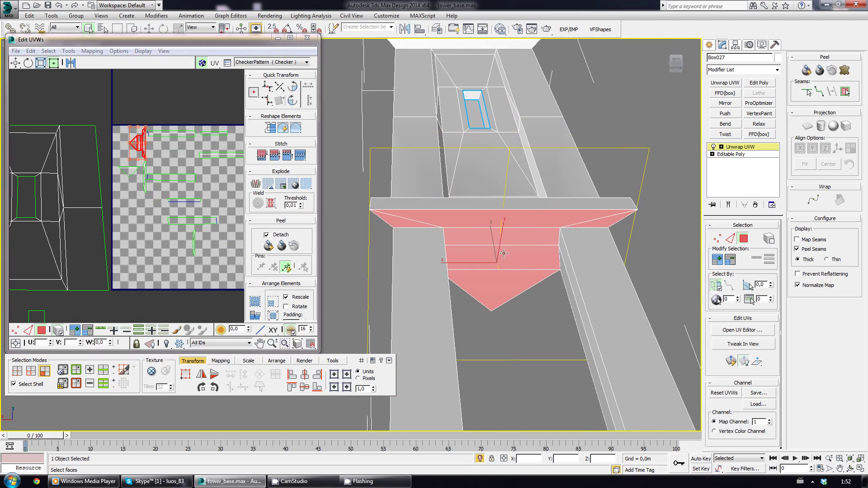
# Step: Move the ledge's triangular UV island above the texture square
pyautogui.scroll(1, 138, 201)
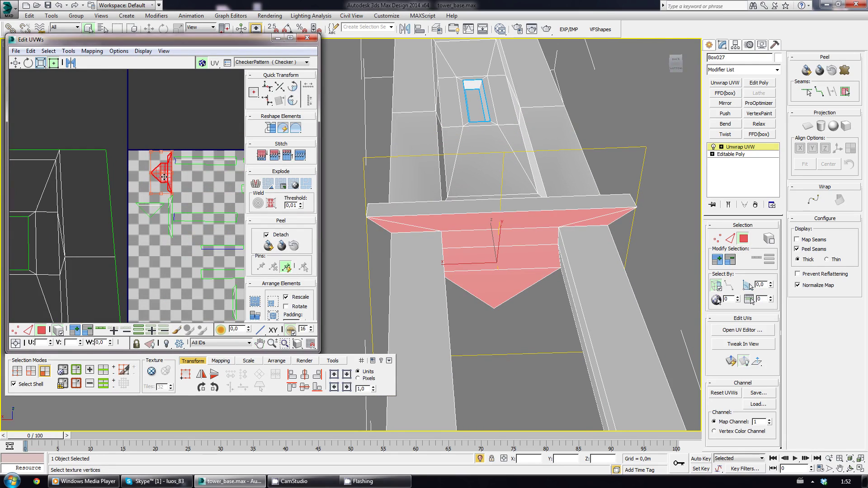
pyautogui.moveTo(164, 176); pyautogui.dragTo(152, 91)
pyautogui.scroll(-2, 151, 91)
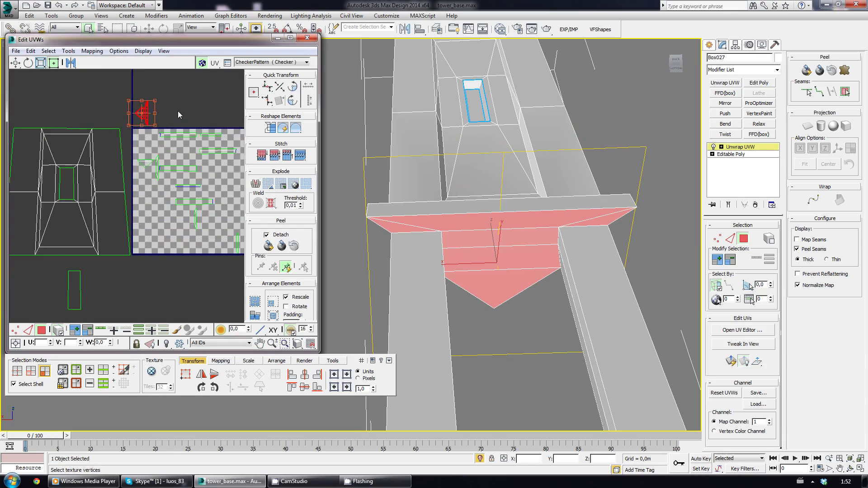
pyautogui.scroll(1, 178, 111)
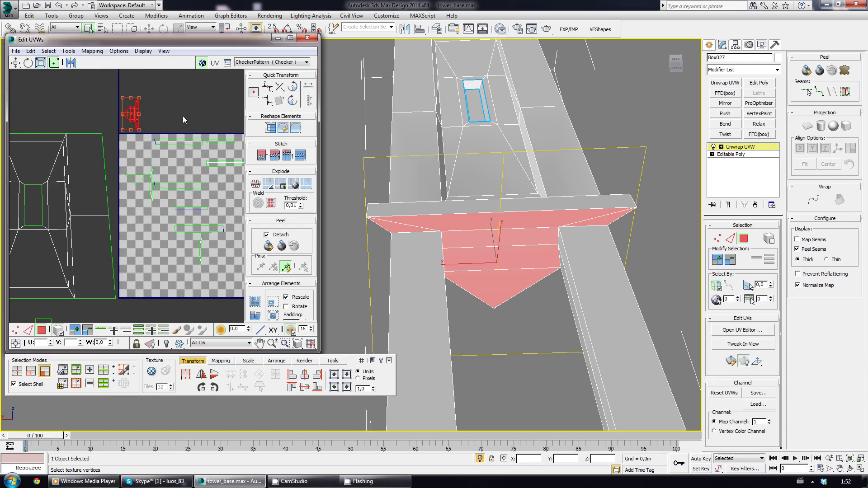
# Step: Select the ledge's front-strip UV island and undo its accidental stretch
pyautogui.click(398, 211)
pyautogui.keyDown('alt'); pyautogui.moveTo(398, 211); pyautogui.dragTo(398, 172, button='middle'); pyautogui.keyUp('alt')
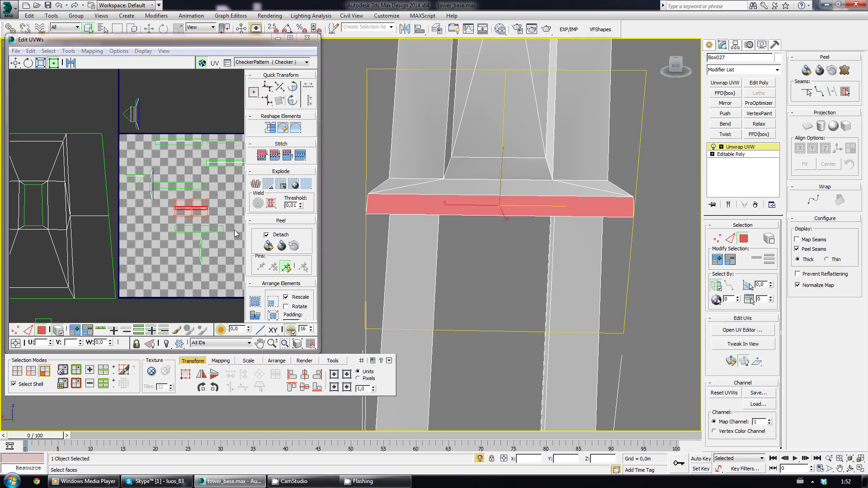
pyautogui.moveTo(173, 107); pyautogui.dragTo(179, 126, button='middle')
pyautogui.moveTo(173, 101); pyautogui.dragTo(157, 129)
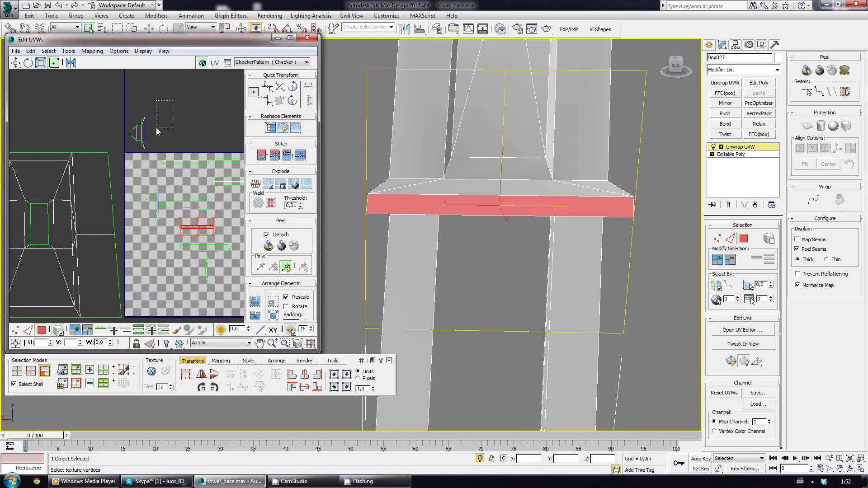
pyautogui.click(140, 134)
pyautogui.click(177, 134)
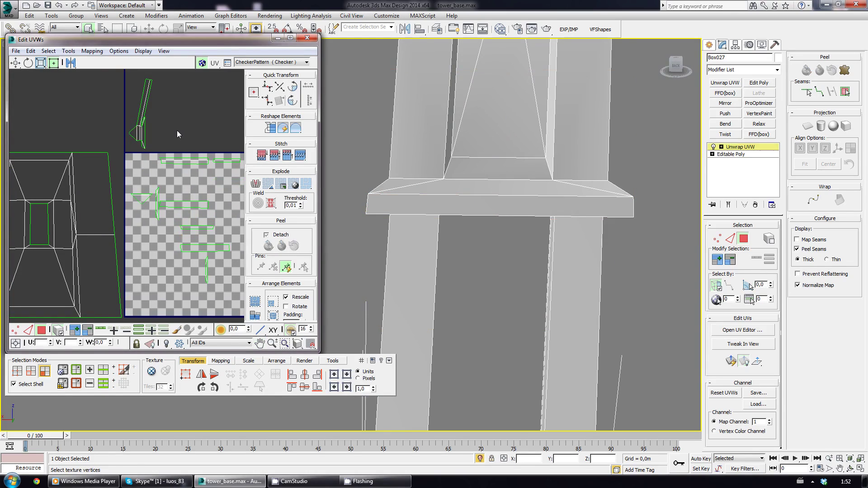
pyautogui.hotkey('ctrl', 'z')
pyautogui.click(15, 329)
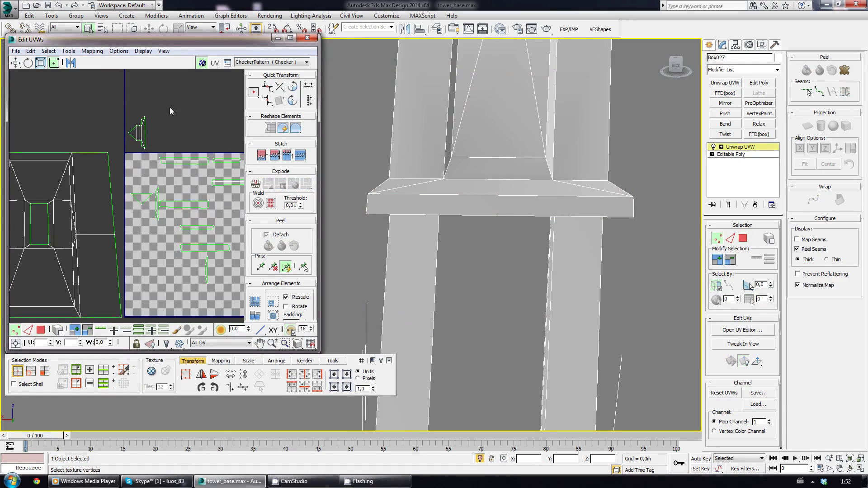
pyautogui.moveTo(158, 110); pyautogui.dragTo(141, 161)
pyautogui.moveTo(176, 127); pyautogui.dragTo(165, 143, button='middle')
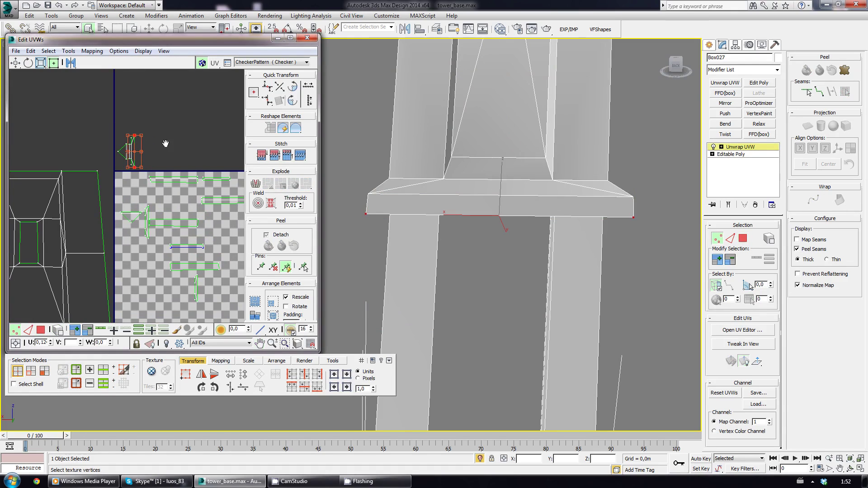
pyautogui.scroll(2, 164, 143)
pyautogui.moveTo(149, 116); pyautogui.dragTo(130, 181)
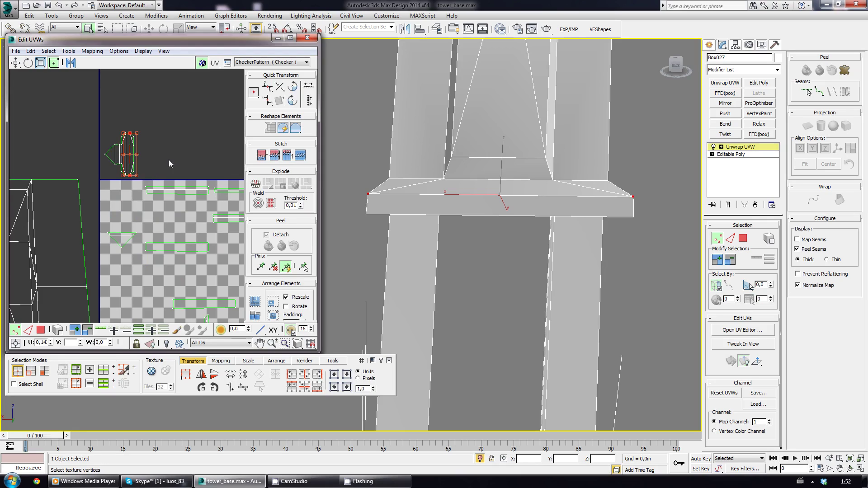
pyautogui.click(169, 163)
pyautogui.scroll(1, 148, 141)
pyautogui.keyDown('alt'); pyautogui.moveTo(503, 216); pyautogui.dragTo(497, 186, button='middle'); pyautogui.keyUp('alt')
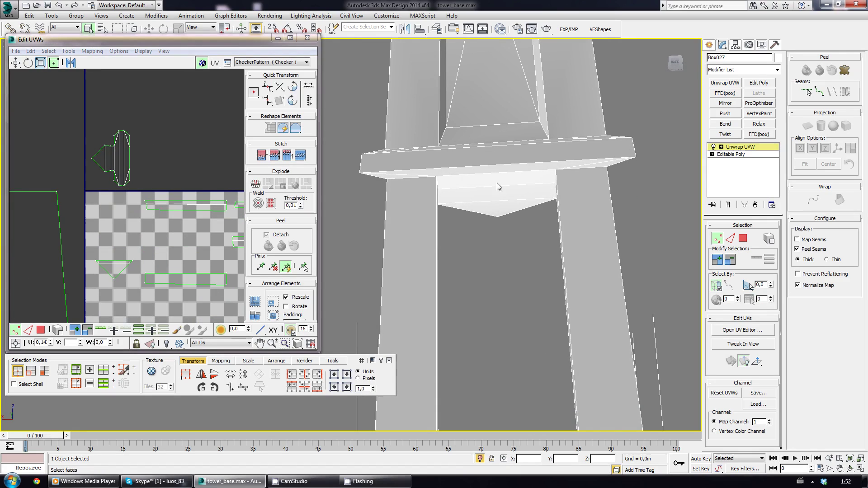
pyautogui.moveTo(92, 178); pyautogui.dragTo(92, 179)
pyautogui.moveTo(506, 180)
pyautogui.keyDown('alt'); pyautogui.mouseDown(button='middle')
pyautogui.moveTo(529, 166)
pyautogui.moveTo(538, 209)
pyautogui.mouseUp(button='middle'); pyautogui.keyUp('alt')
pyautogui.click(473, 154)
pyautogui.press('x')
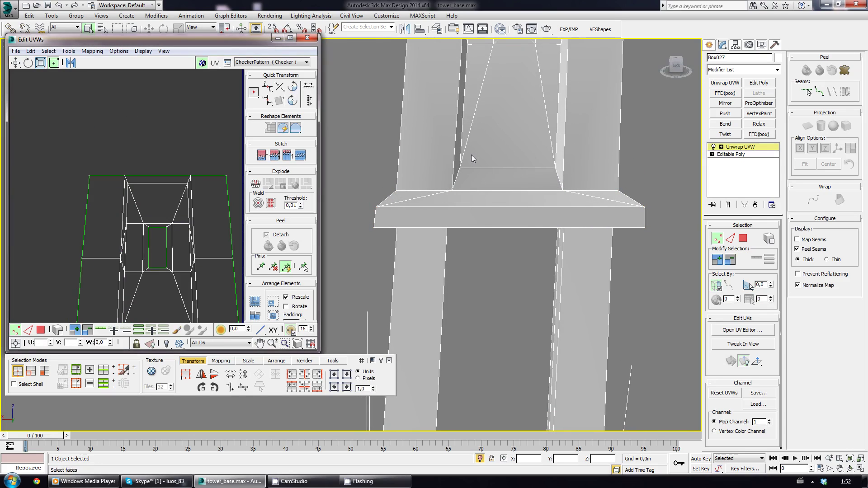
pyautogui.moveTo(152, 129); pyautogui.dragTo(125, 166, button='middle')
pyautogui.scroll(2, 126, 159)
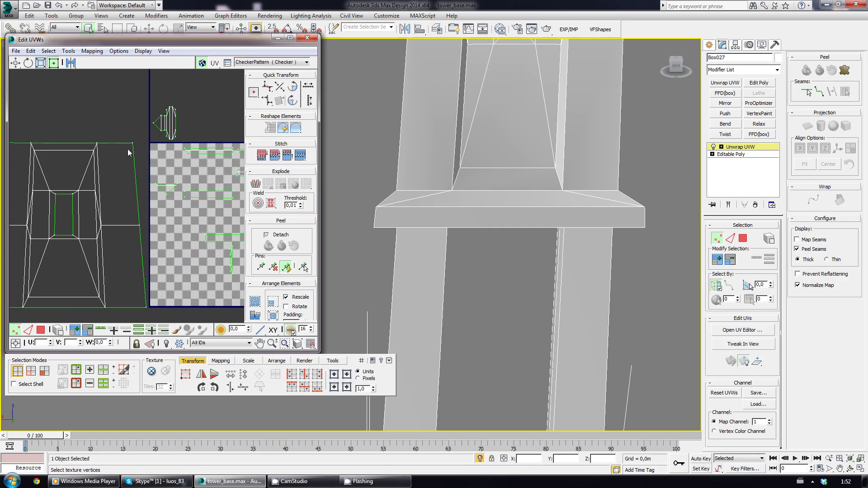
pyautogui.moveTo(250, 173); pyautogui.dragTo(180, 163, button='middle')
pyautogui.scroll(-4, 465, 190)
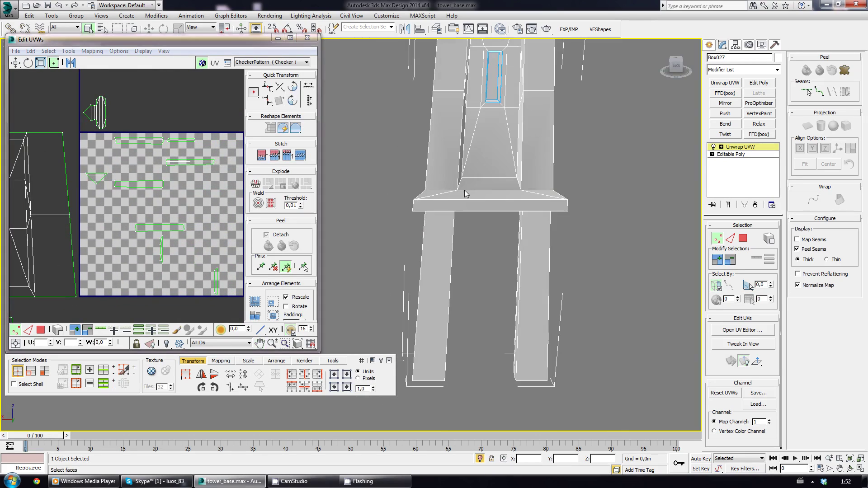
pyautogui.moveTo(465, 189); pyautogui.dragTo(465, 265, button='middle')
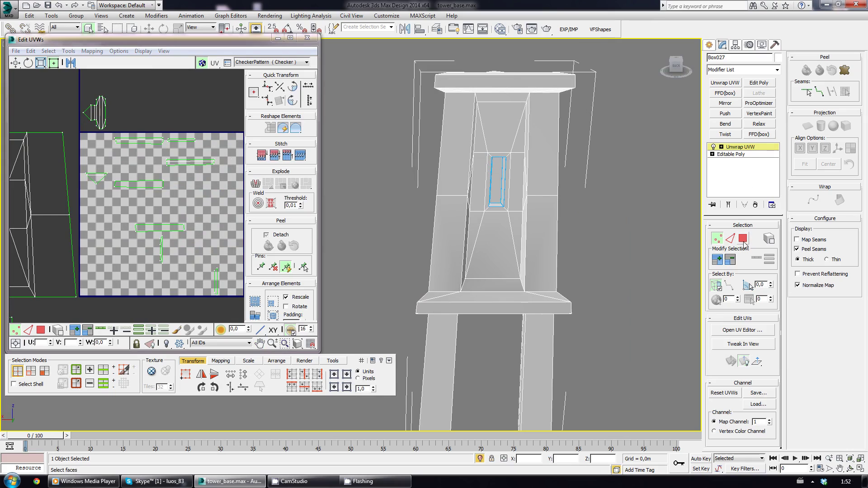
pyautogui.click(742, 238)
pyautogui.click(526, 82)
pyautogui.keyDown('alt'); pyautogui.moveTo(527, 81); pyautogui.dragTo(502, 88, button='middle'); pyautogui.keyUp('alt')
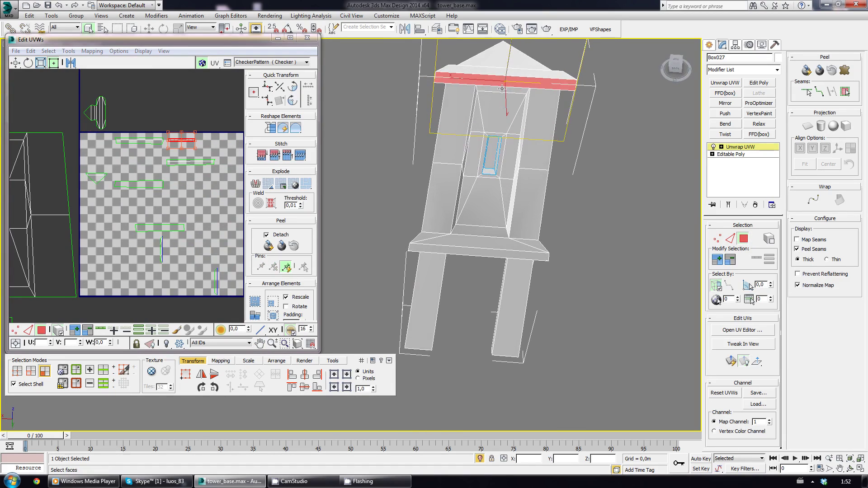
pyautogui.scroll(2, 113, 185)
pyautogui.click(116, 139)
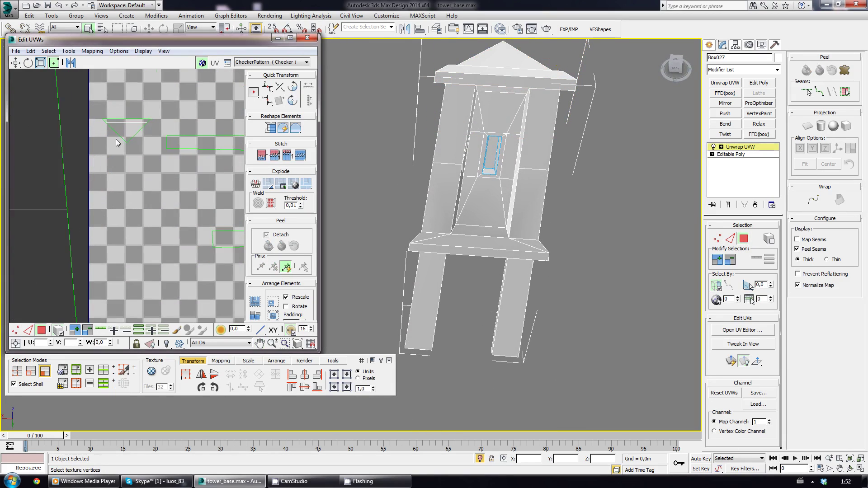
pyautogui.scroll(1, 116, 139)
pyautogui.moveTo(116, 139); pyautogui.dragTo(116, 230, button='middle')
pyautogui.press('1')
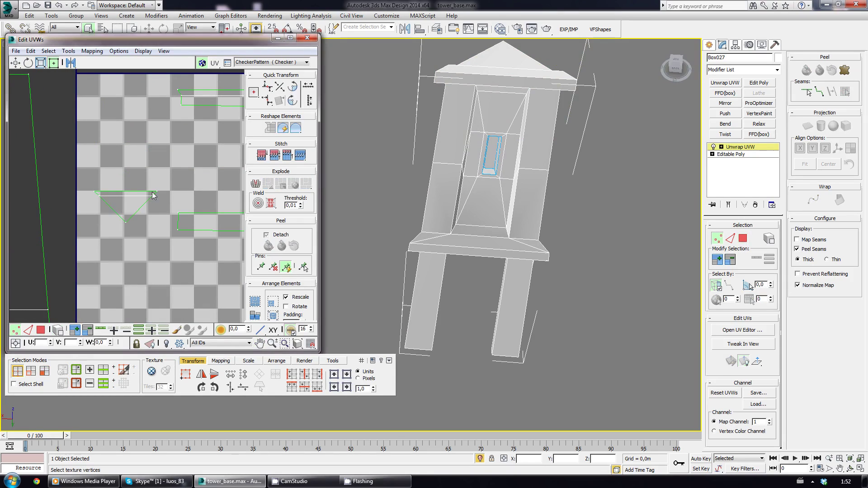
pyautogui.moveTo(77, 175)
pyautogui.mouseDown()
pyautogui.moveTo(169, 190)
pyautogui.moveTo(168, 210)
pyautogui.mouseUp()
pyautogui.scroll(-1, 170, 199)
pyautogui.moveTo(488, 208)
pyautogui.keyDown('alt'); pyautogui.mouseDown(button='middle')
pyautogui.moveTo(491, 218)
pyautogui.moveTo(341, 196)
pyautogui.moveTo(551, 149)
pyautogui.mouseUp(button='middle'); pyautogui.keyUp('alt')
pyautogui.scroll(5, 494, 213)
pyautogui.click(742, 238)
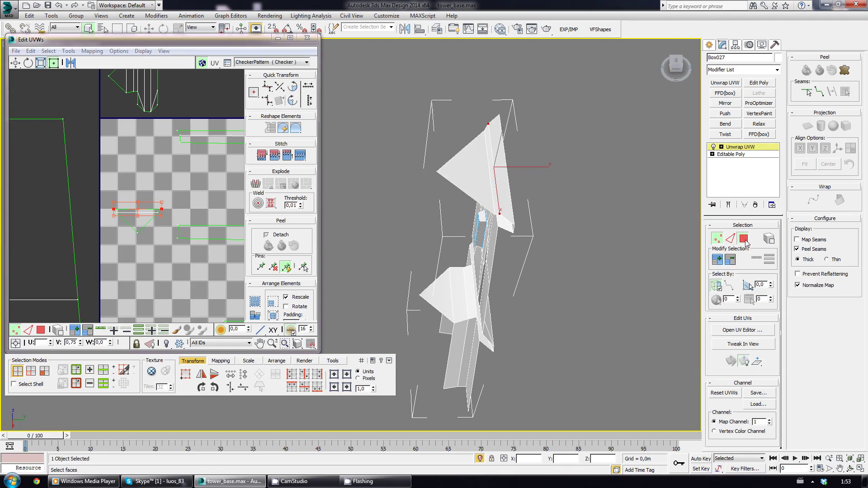
# Step: Try selecting a roof face and a small bottom-right UV shell, then clear them
pyautogui.click(501, 174)
pyautogui.scroll(-3, 164, 196)
pyautogui.scroll(-3, 170, 241)
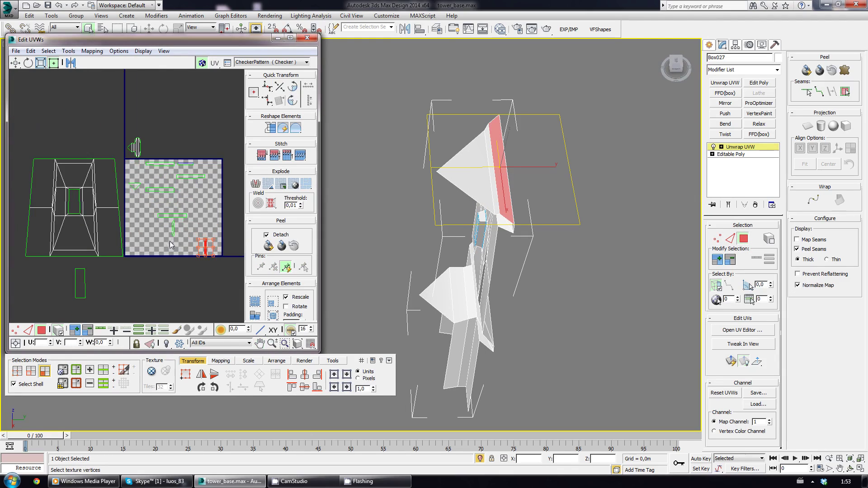
pyautogui.scroll(3, 177, 238)
pyautogui.scroll(1, 163, 222)
pyautogui.click(157, 216)
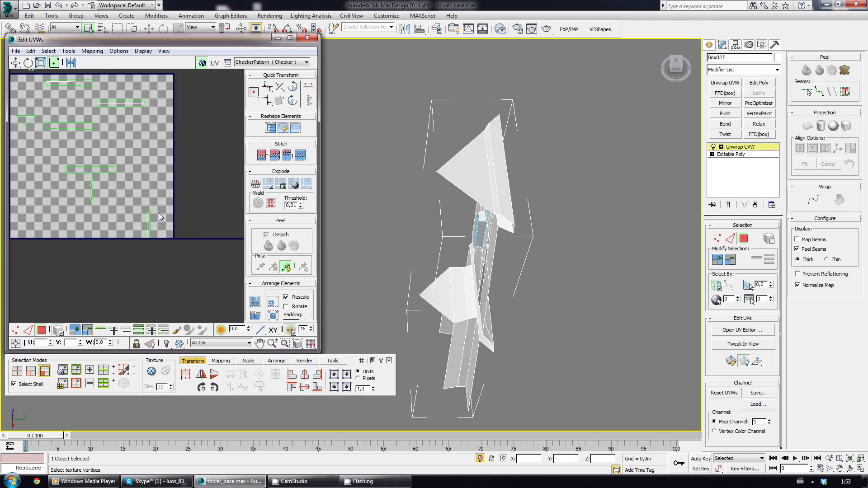
pyautogui.moveTo(127, 246)
pyautogui.mouseDown()
pyautogui.moveTo(170, 234)
pyautogui.moveTo(164, 230)
pyautogui.mouseUp()
pyautogui.click(185, 205)
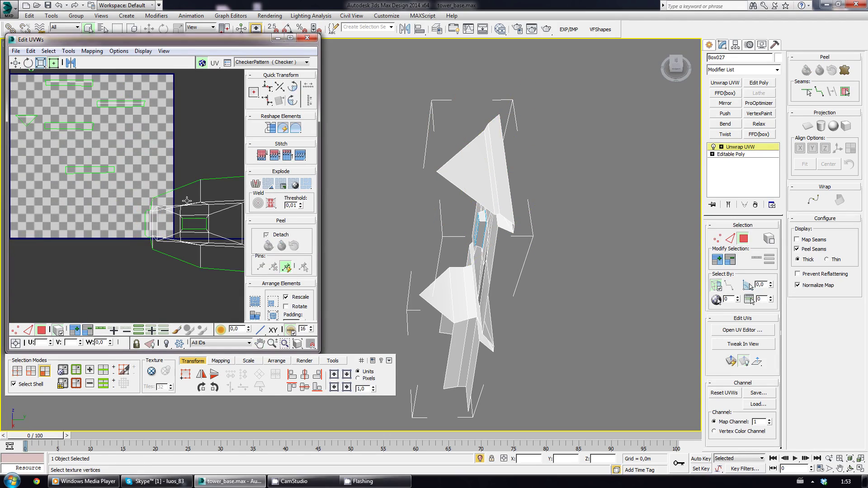
pyautogui.click(179, 210)
# Step: Select the roof triangle face and bring its UV shell into view
pyautogui.click(492, 170)
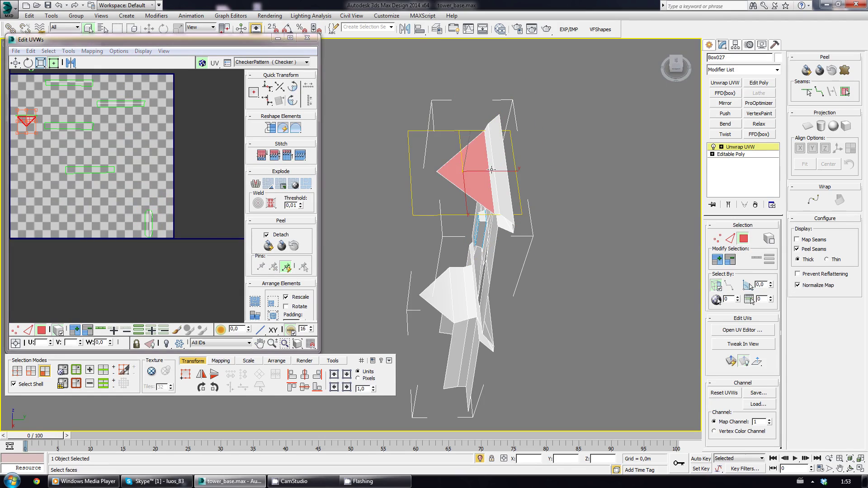
pyautogui.moveTo(37, 154); pyautogui.dragTo(117, 221, button='middle')
pyautogui.click(117, 221)
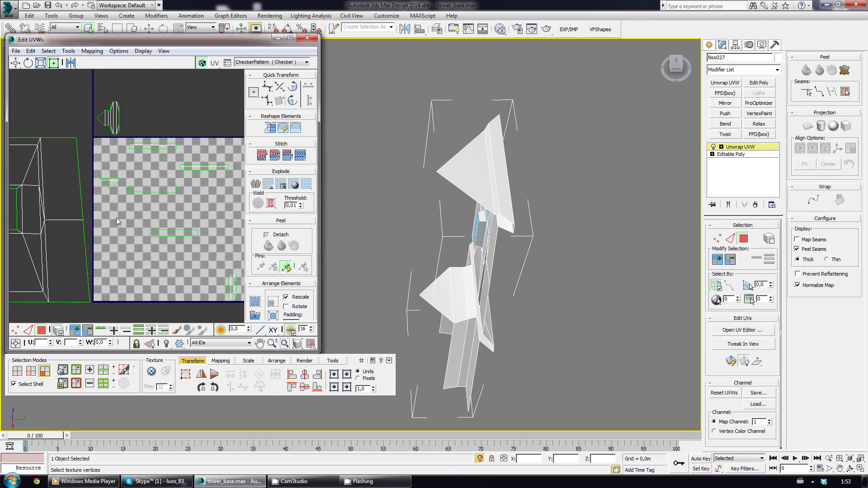
pyautogui.click(109, 182)
pyautogui.moveTo(100, 189)
pyautogui.mouseDown(button='middle')
pyautogui.moveTo(45, 150)
pyautogui.moveTo(174, 242)
pyautogui.mouseUp(button='middle')
pyautogui.scroll(2, 178, 251)
pyautogui.scroll(2, 168, 226)
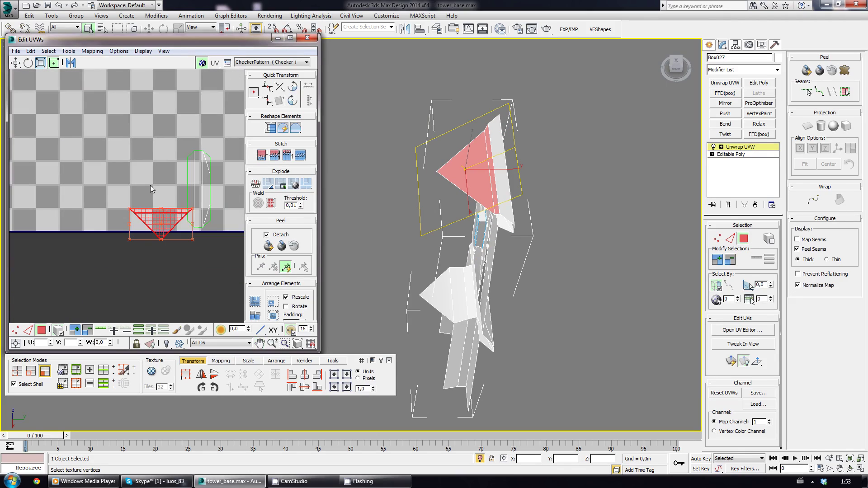
# Step: Rotate the triangle UV shell -90 degrees and move it up in UV space
pyautogui.click(292, 103)
pyautogui.scroll(1, 171, 217)
pyautogui.scroll(1, 171, 217)
pyautogui.moveTo(172, 216); pyautogui.dragTo(172, 175)
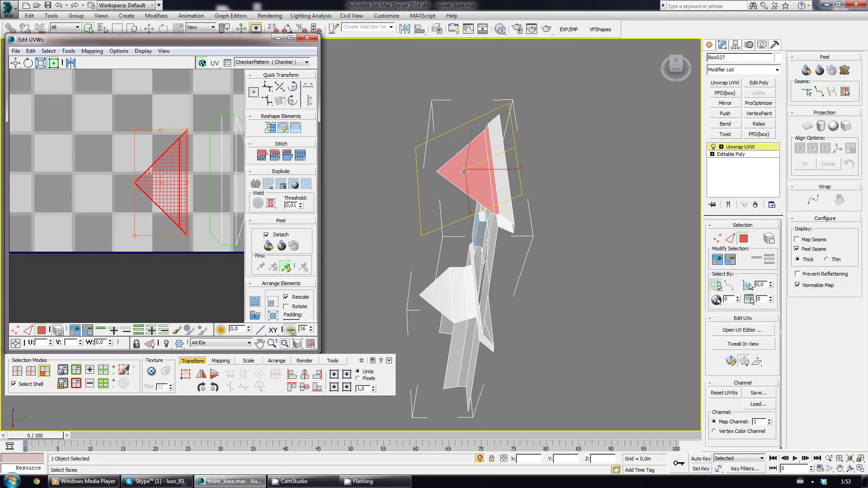
pyautogui.keyDown('alt'); pyautogui.moveTo(464, 171); pyautogui.dragTo(592, 144, button='middle'); pyautogui.keyUp('alt')
pyautogui.click(593, 144)
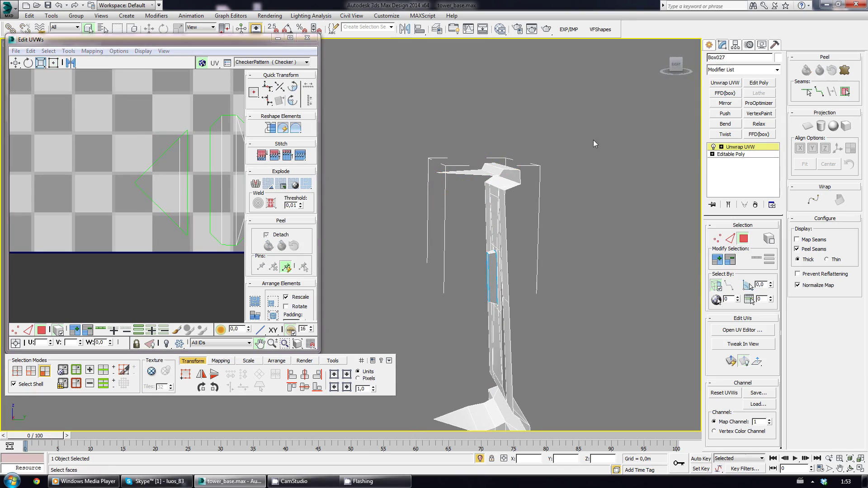
# Step: Collapse the Unwrap UVW modifier into the Editable Poly
pyautogui.rightClick(759, 146)
pyautogui.click(763, 240)
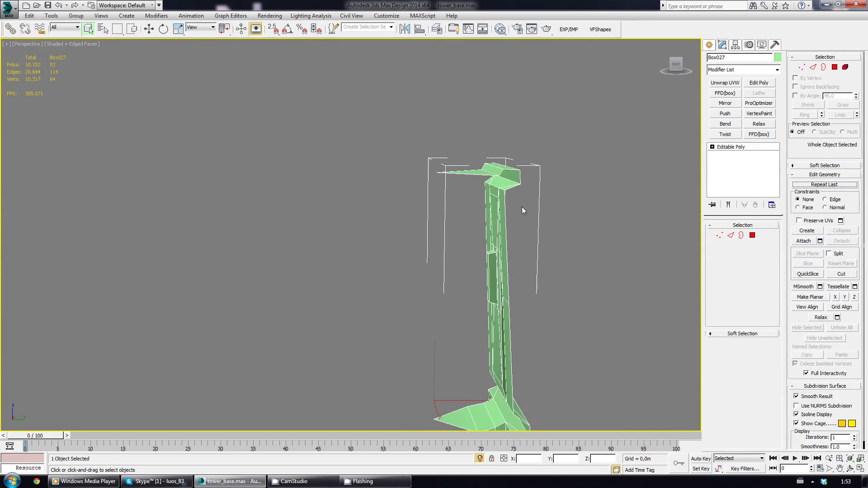
pyautogui.scroll(4, 521, 207)
pyautogui.scroll(1, 460, 177)
# Step: Inspect the wedge tip vertex and wedge faces, then apply a fresh Unwrap UVW modifier
pyautogui.press('1')
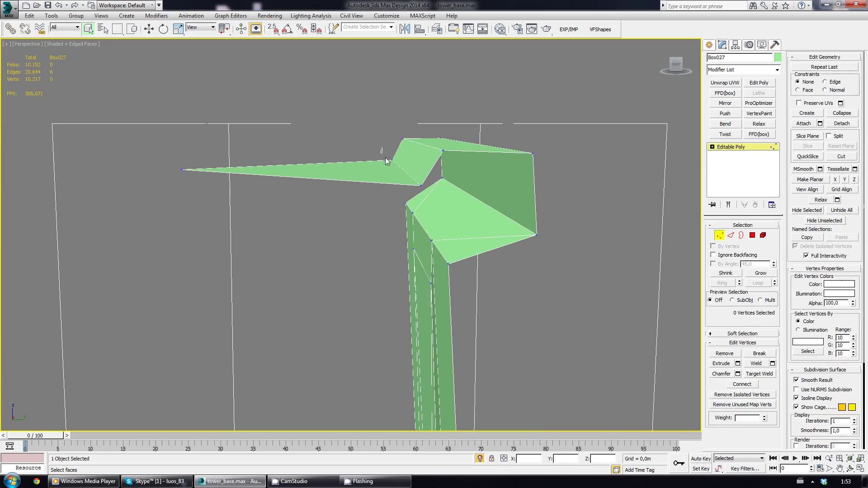
pyautogui.click(392, 160)
pyautogui.click(752, 235)
pyautogui.click(398, 169)
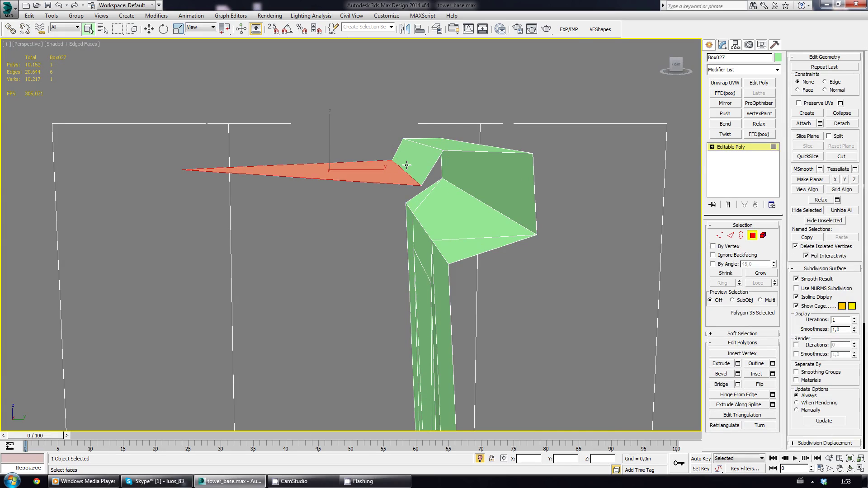
pyautogui.keyDown('ctrl'); pyautogui.click(406, 165); pyautogui.keyUp('ctrl')
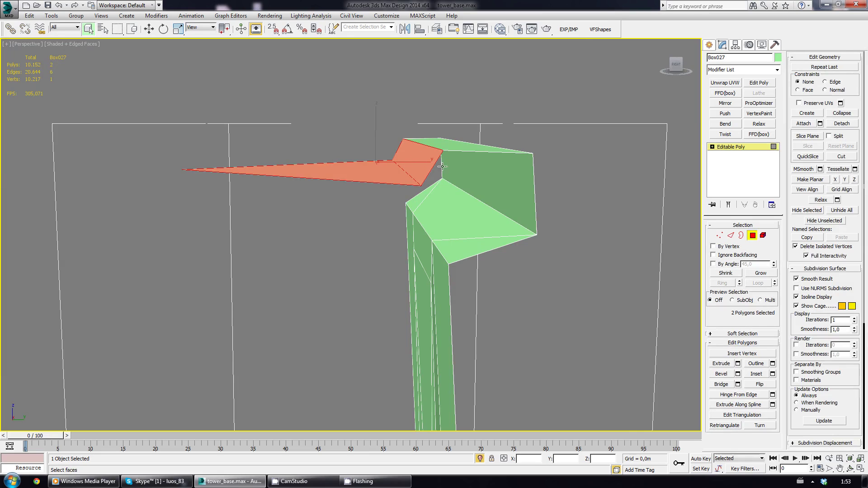
pyautogui.moveTo(442, 166)
pyautogui.keyDown('alt'); pyautogui.mouseDown(button='middle')
pyautogui.moveTo(520, 205)
pyautogui.moveTo(438, 208)
pyautogui.mouseUp(button='middle'); pyautogui.keyUp('alt')
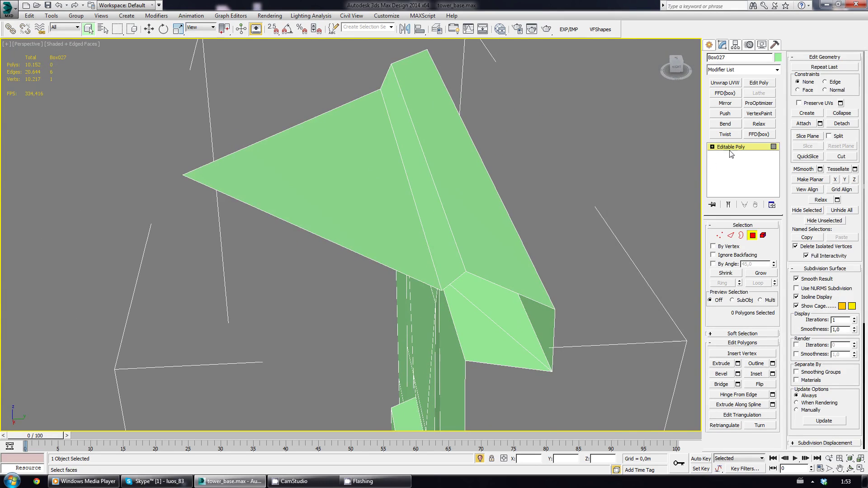
pyautogui.click(724, 82)
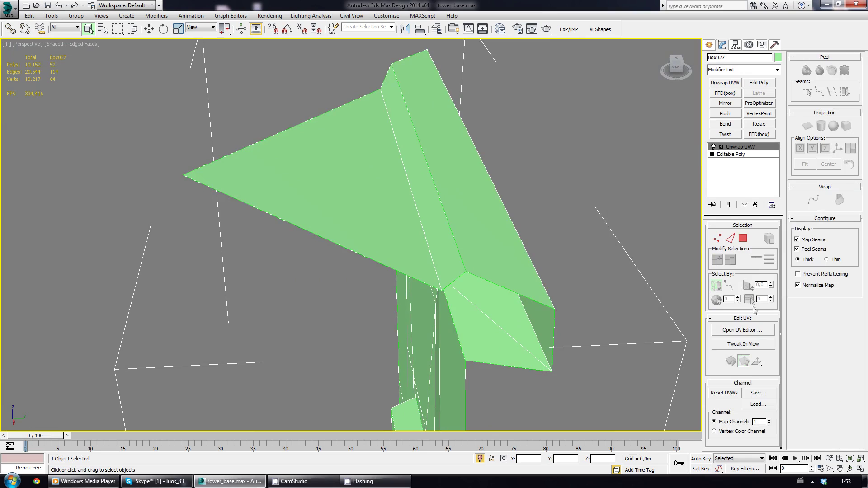
# Step: Open the UV editor and zoom in on the UV islands
pyautogui.click(742, 330)
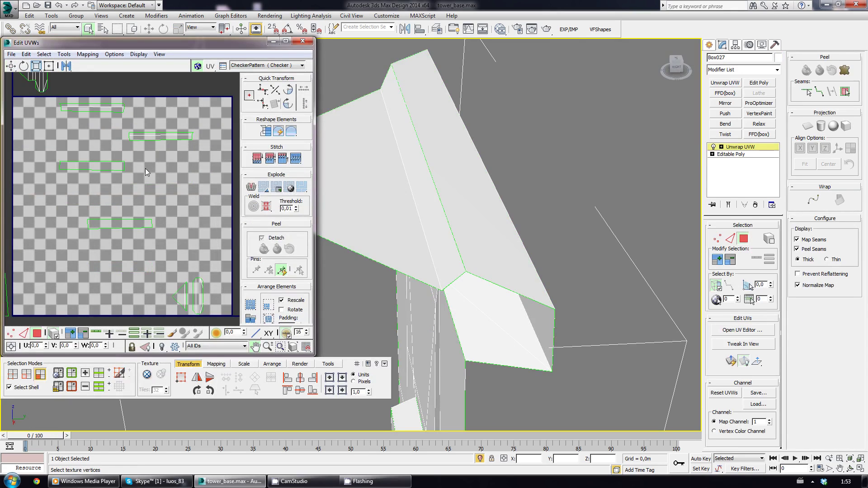
pyautogui.scroll(3, 145, 169)
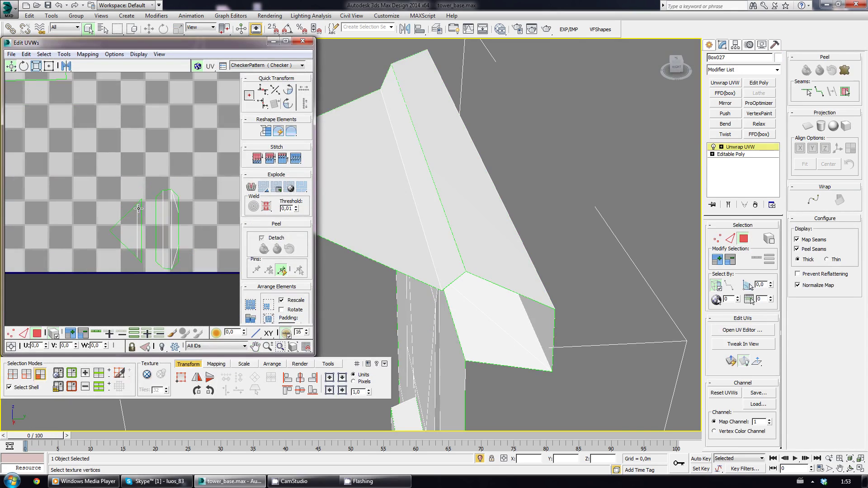
pyautogui.scroll(3, 135, 185)
pyautogui.scroll(3, 127, 199)
# Step: Marquee-select the four corner vertices of a UV island in vertex mode
pyautogui.click(9, 335)
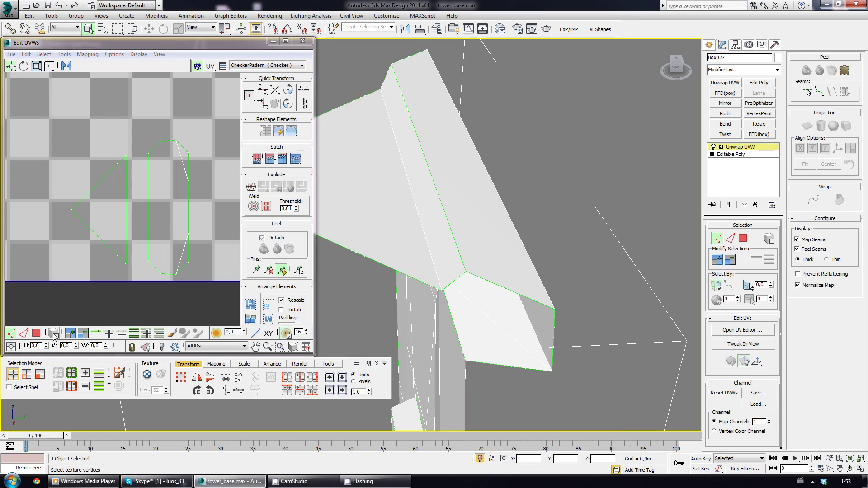
pyautogui.moveTo(134, 143); pyautogui.dragTo(123, 167)
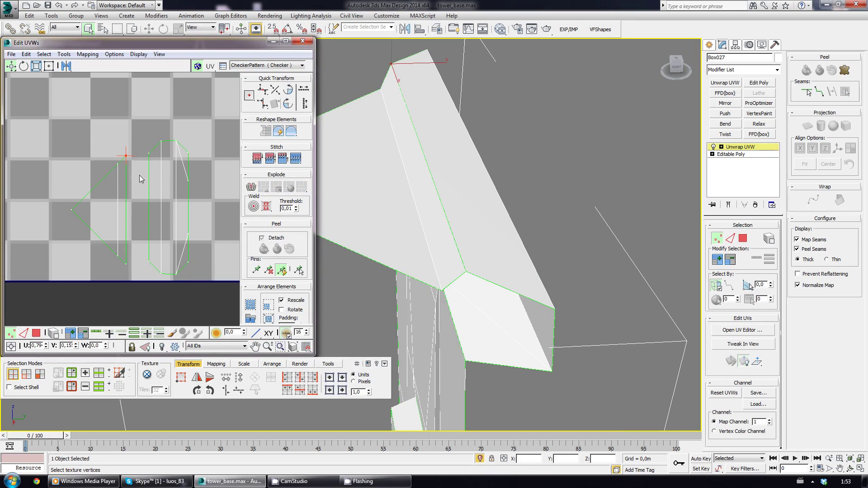
pyautogui.scroll(-4, 139, 174)
pyautogui.scroll(-2, 157, 168)
pyautogui.scroll(2, 126, 149)
pyautogui.scroll(2, 147, 188)
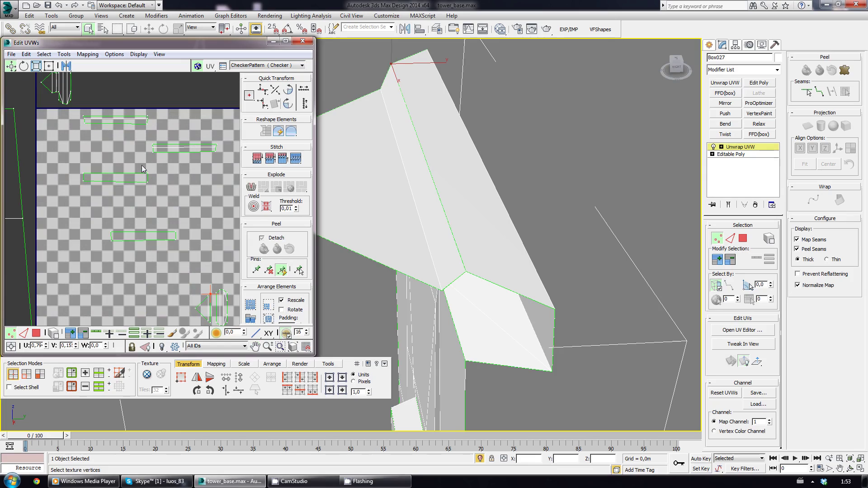
pyautogui.moveTo(151, 194); pyautogui.dragTo(80, 169)
pyautogui.moveTo(374, 197)
pyautogui.keyDown('alt'); pyautogui.mouseDown(button='middle')
pyautogui.moveTo(413, 194)
pyautogui.moveTo(407, 223)
pyautogui.moveTo(497, 230)
pyautogui.moveTo(393, 223)
pyautogui.moveTo(471, 234)
pyautogui.mouseUp(button='middle'); pyautogui.keyUp('alt')
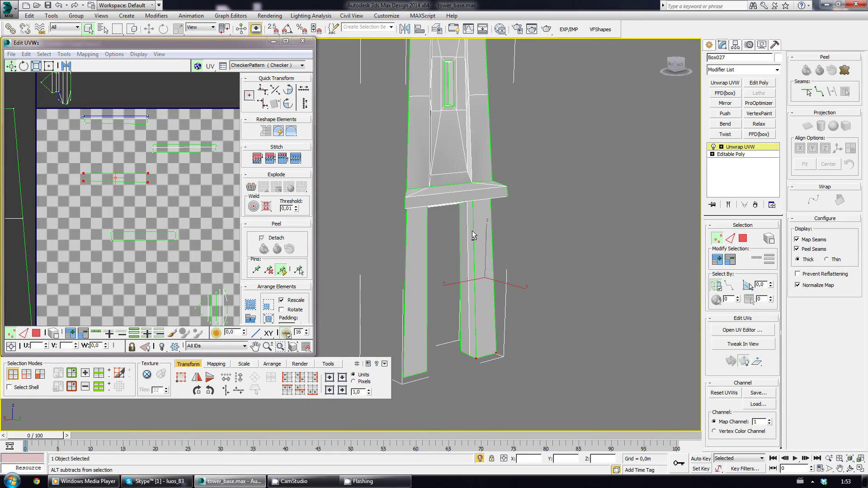
# Step: Trial-select UV vertices of one edge and a whole strip, clearing each selection
pyautogui.moveTo(146, 182); pyautogui.dragTo(150, 198, button='middle')
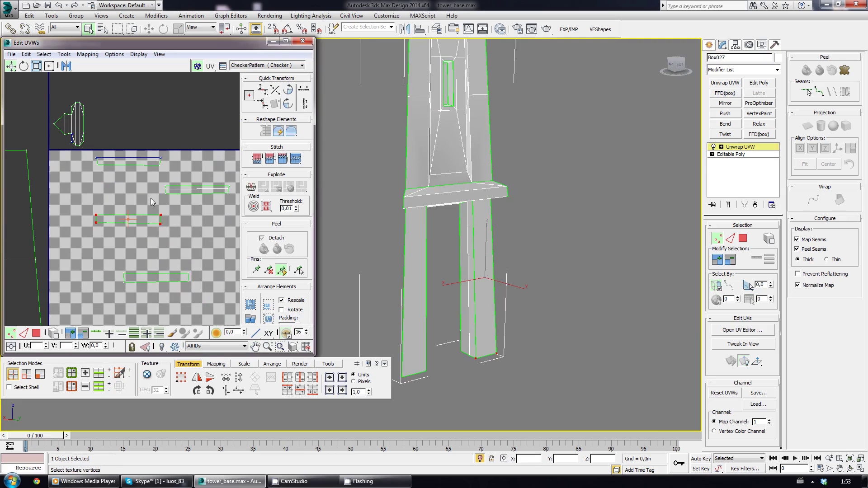
pyautogui.click(136, 174)
pyautogui.scroll(3, 128, 185)
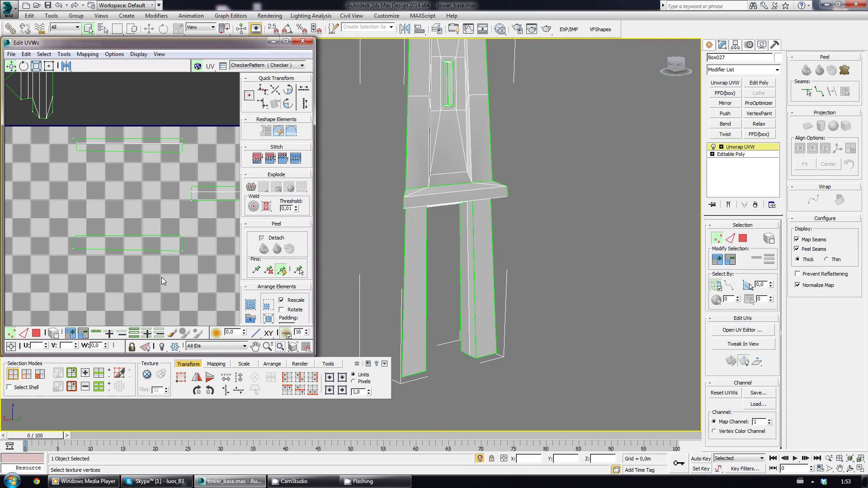
pyautogui.moveTo(150, 256); pyautogui.dragTo(93, 194, button='middle')
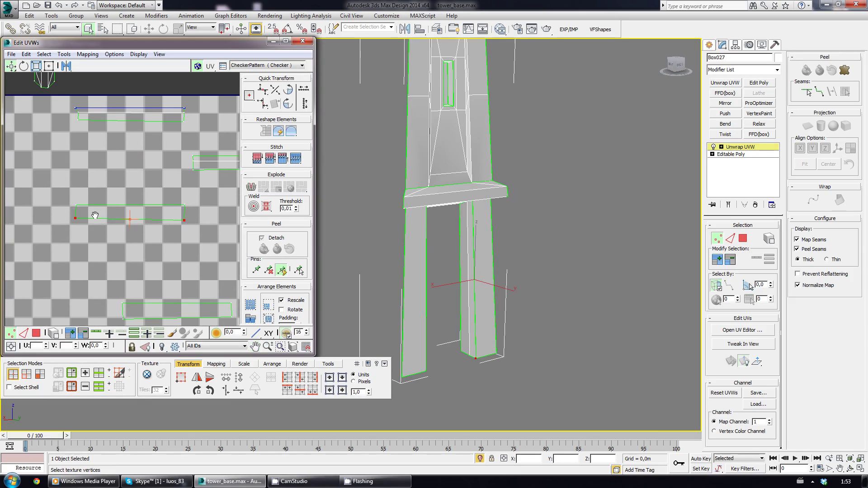
pyautogui.click(92, 193)
pyautogui.click(76, 193)
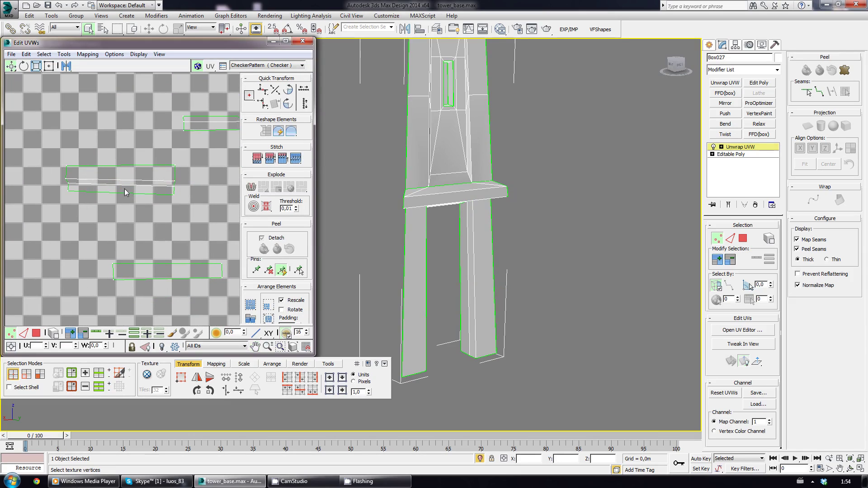
pyautogui.moveTo(45, 155); pyautogui.dragTo(185, 216)
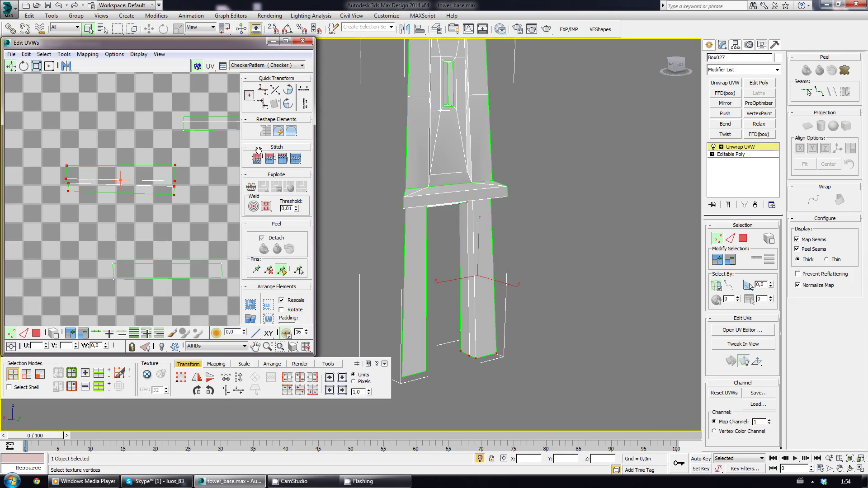
pyautogui.click(199, 177)
pyautogui.scroll(-2, 171, 179)
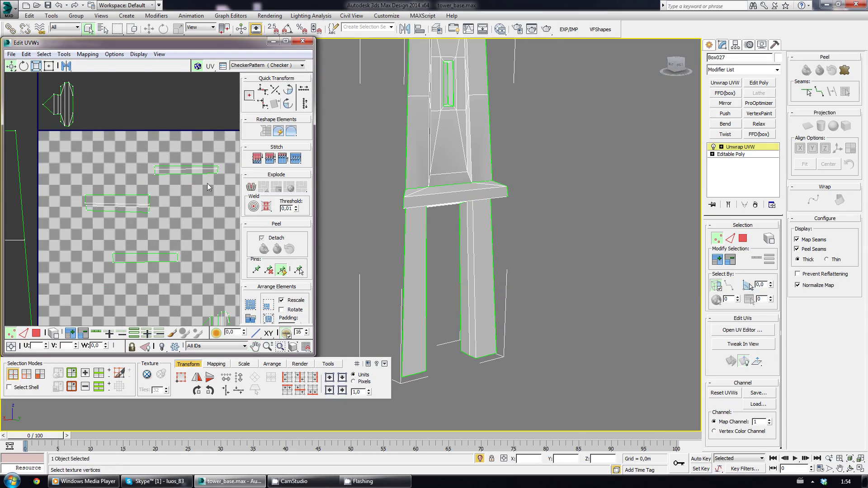
# Step: Select the top and lower leg strips' vertices and stitch the top strip onto the lower one
pyautogui.hotkey('ctrl', 'z')
pyautogui.moveTo(192, 216)
pyautogui.mouseDown(button='middle')
pyautogui.moveTo(166, 186)
pyautogui.moveTo(177, 179)
pyautogui.mouseUp(button='middle')
pyautogui.click(169, 198)
pyautogui.moveTo(164, 200); pyautogui.dragTo(92, 234)
pyautogui.click(185, 191)
pyautogui.hotkey('ctrl', 'shift', 's')
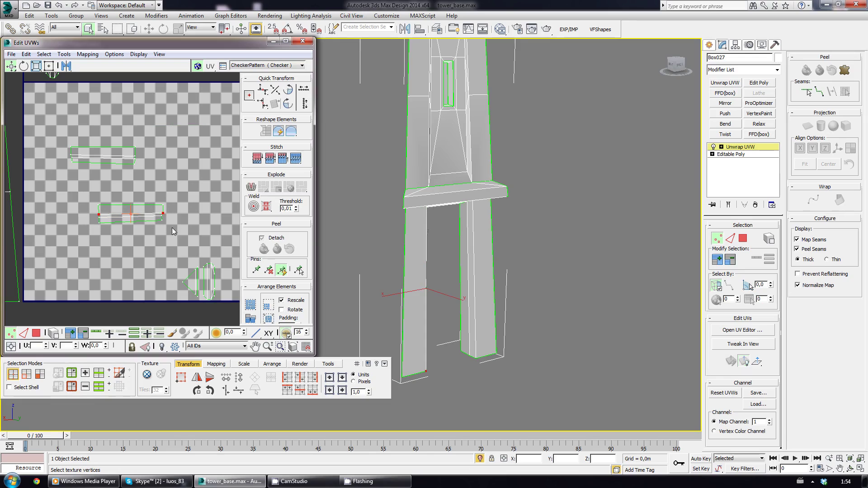
pyautogui.click(132, 240)
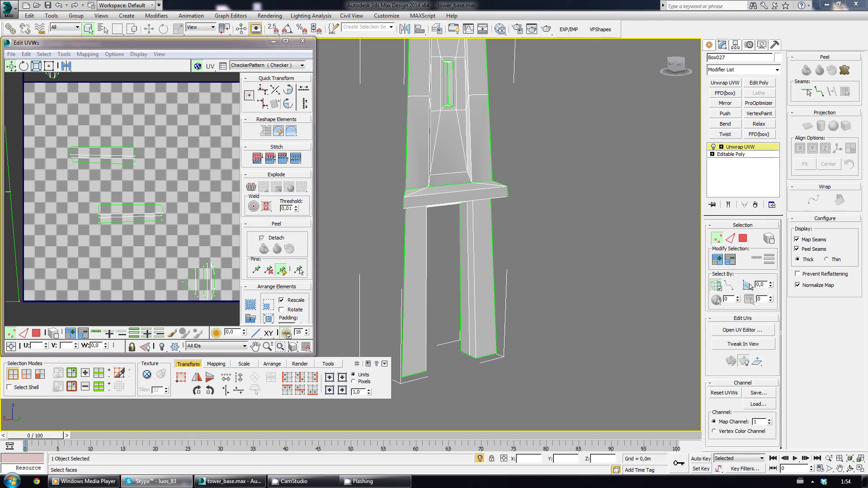
# Step: Select the upper UV strip's right-end vertex and align the right-end vertices vertically
pyautogui.scroll(-3, 171, 189)
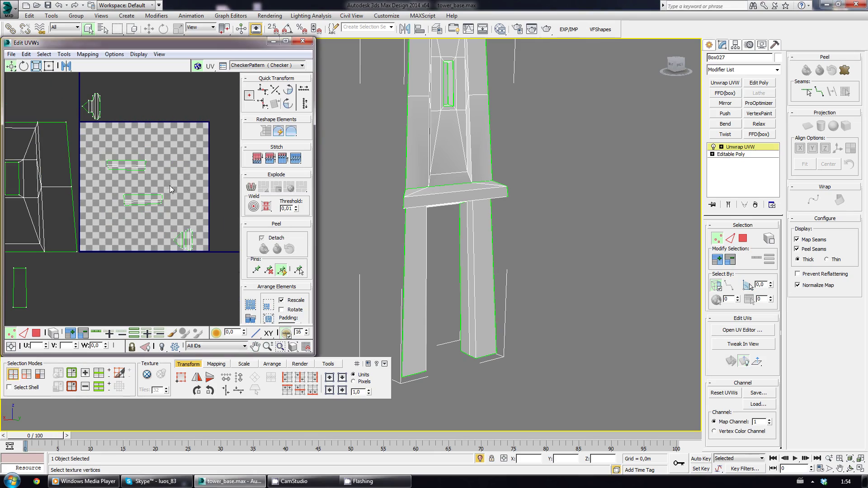
pyautogui.scroll(2, 153, 226)
pyautogui.scroll(-4, 147, 200)
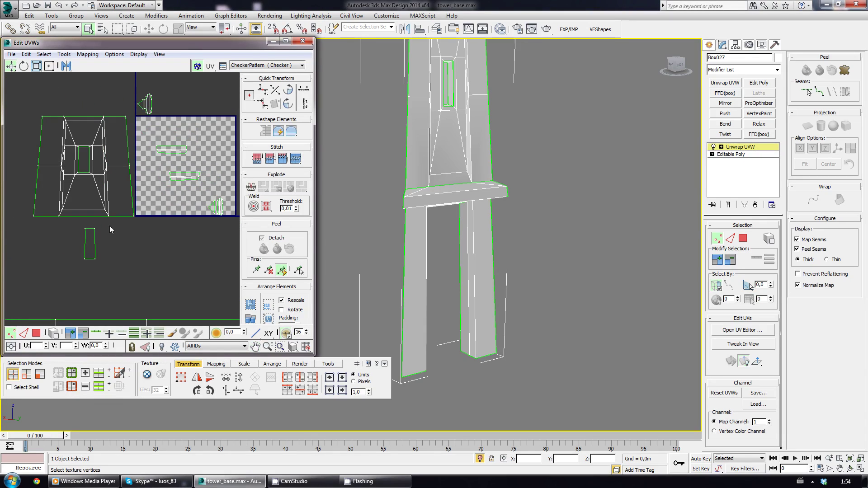
pyautogui.scroll(-3, 156, 163)
pyautogui.scroll(1, 140, 171)
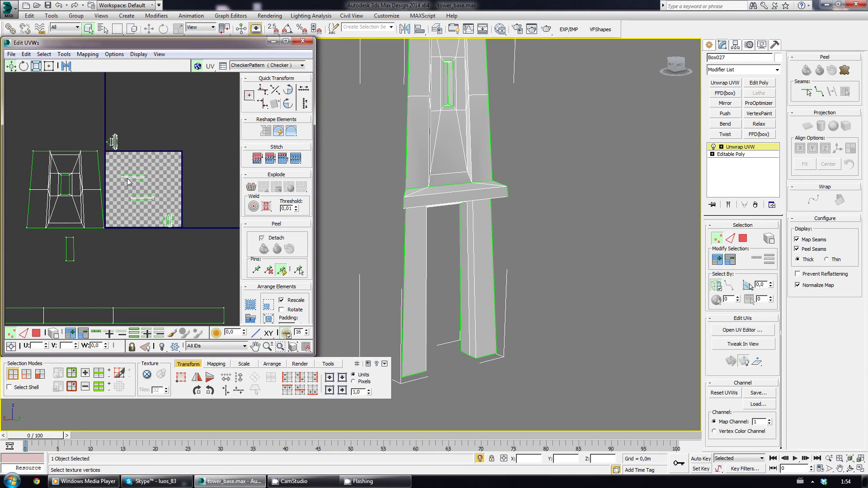
pyautogui.scroll(3, 127, 178)
pyautogui.scroll(2, 122, 145)
pyautogui.scroll(2, 116, 128)
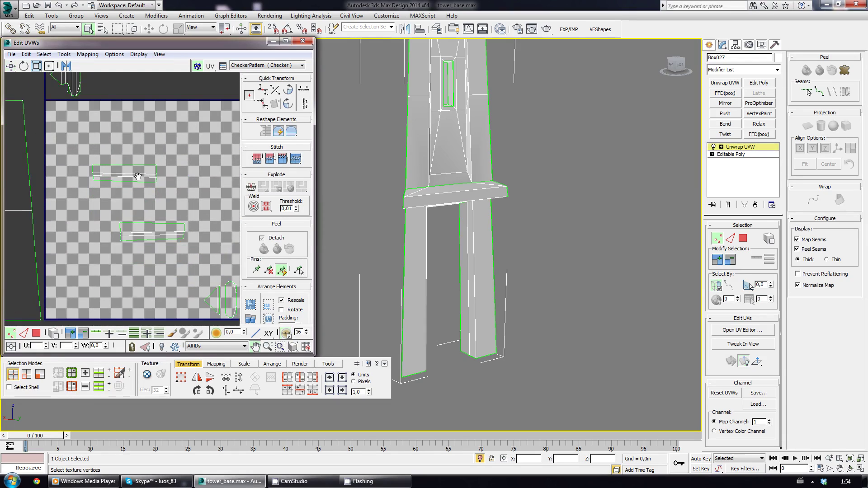
pyautogui.scroll(2, 136, 154)
pyautogui.click(154, 161)
pyautogui.scroll(1, 144, 187)
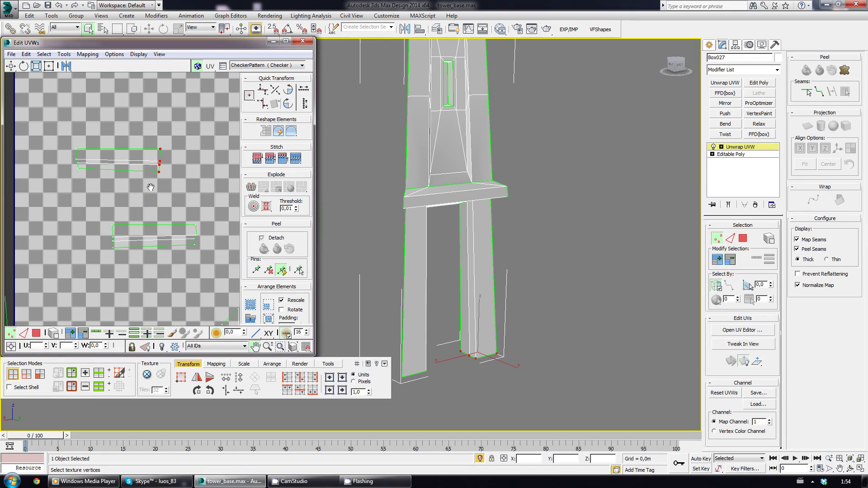
pyautogui.scroll(1, 143, 186)
pyautogui.hotkey('ctrl', 'z')
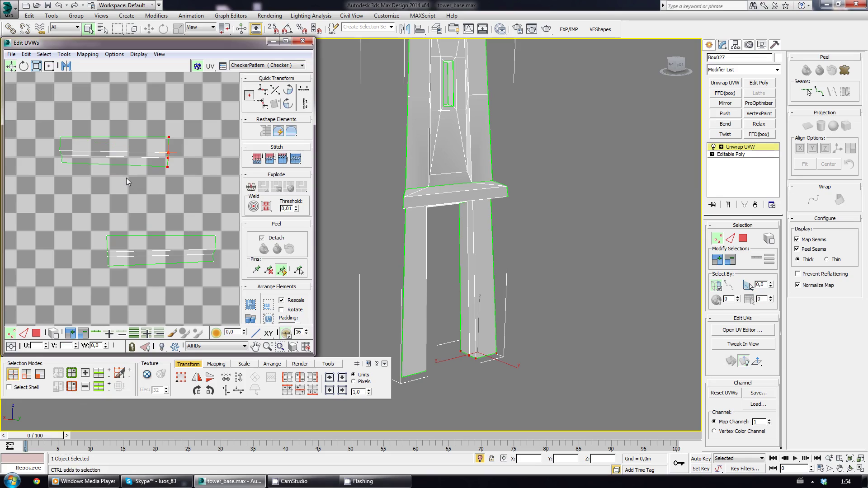
pyautogui.hotkey('ctrl', 'z')
# Step: Level the upper strip's bottom edge and slanted middle edge horizontally
pyautogui.scroll(1, 127, 175)
pyautogui.scroll(1, 145, 172)
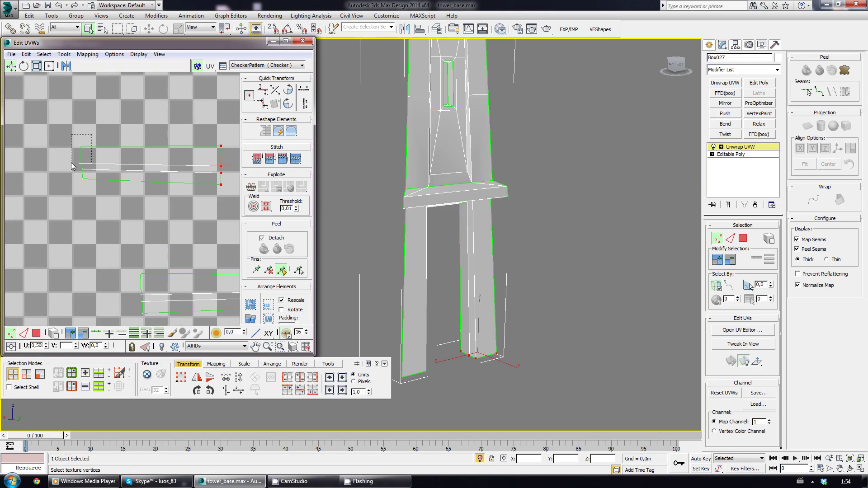
pyautogui.moveTo(71, 162); pyautogui.dragTo(71, 173)
pyautogui.click(77, 174)
pyautogui.hotkey('ctrl', 'z')
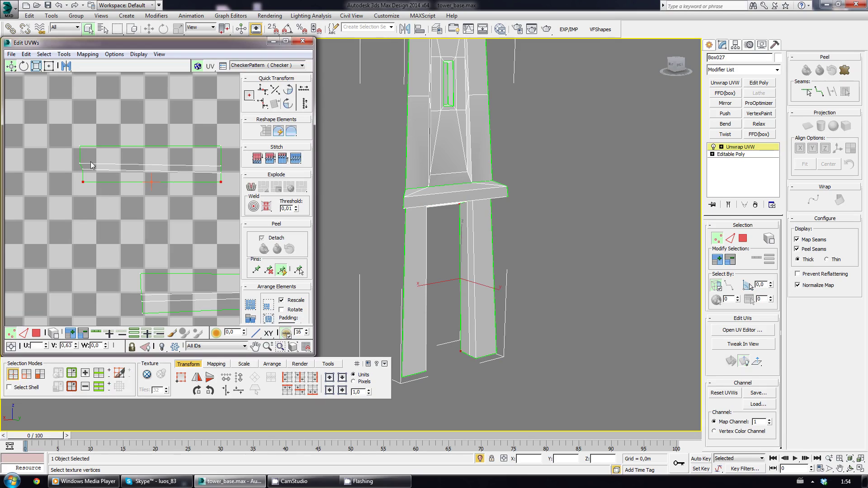
pyautogui.moveTo(228, 177); pyautogui.dragTo(228, 177)
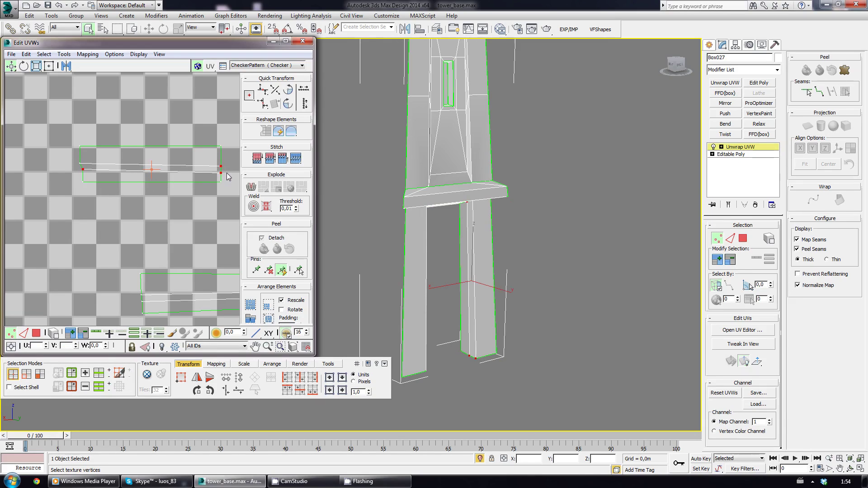
pyautogui.hotkey('ctrl', 'z')
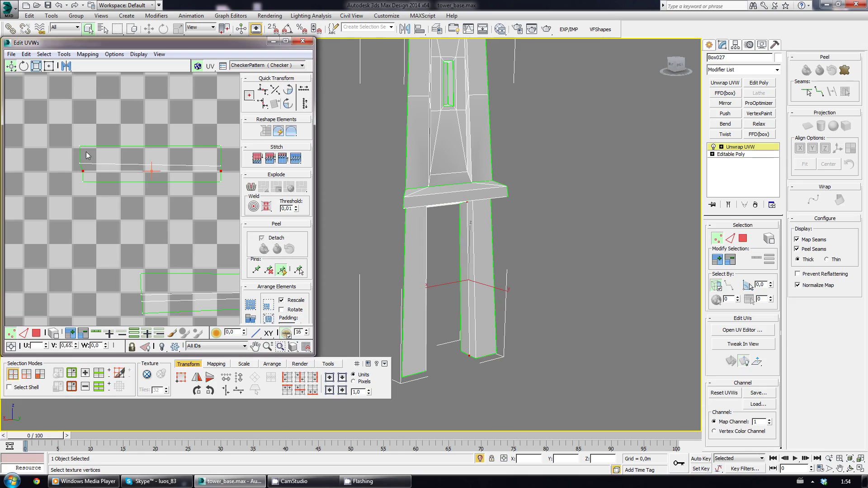
pyautogui.hotkey('ctrl', 'z')
# Step: Weld the lower UV strip's top edge onto its neighbouring edge and nudge it down
pyautogui.moveTo(206, 157); pyautogui.dragTo(192, 179, button='middle')
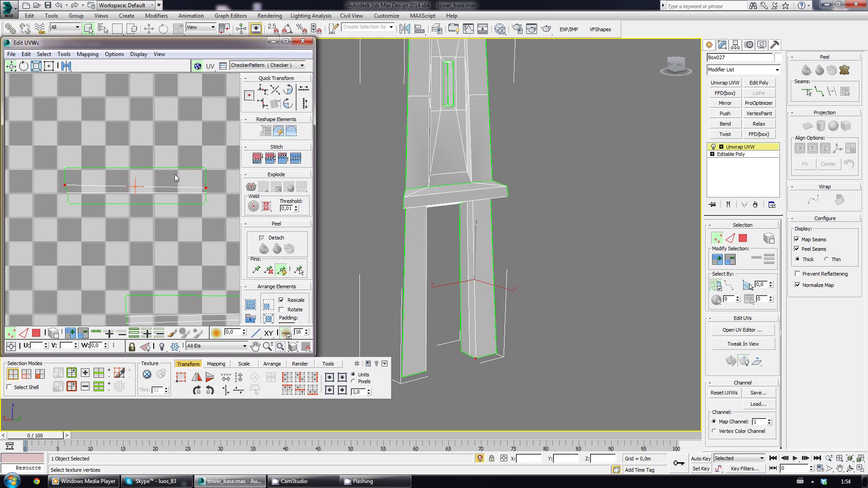
pyautogui.click(181, 137)
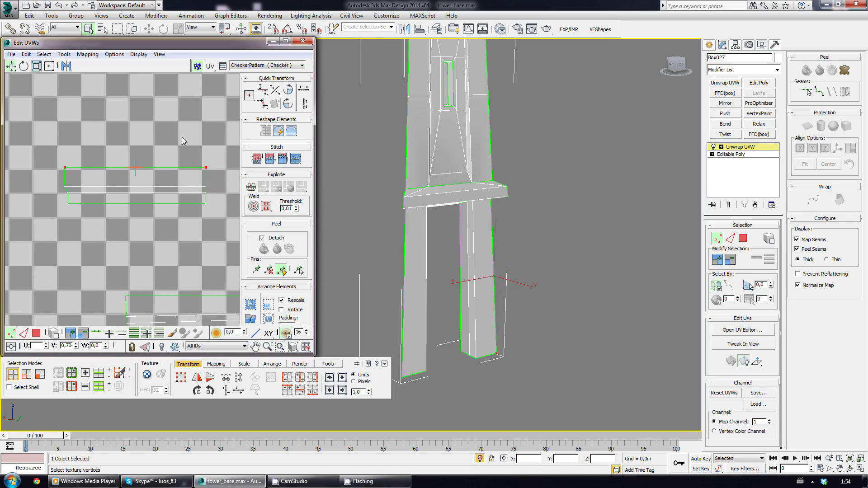
pyautogui.scroll(-2, 118, 192)
pyautogui.moveTo(92, 183)
pyautogui.mouseDown()
pyautogui.moveTo(224, 210)
pyautogui.moveTo(142, 210)
pyautogui.mouseUp()
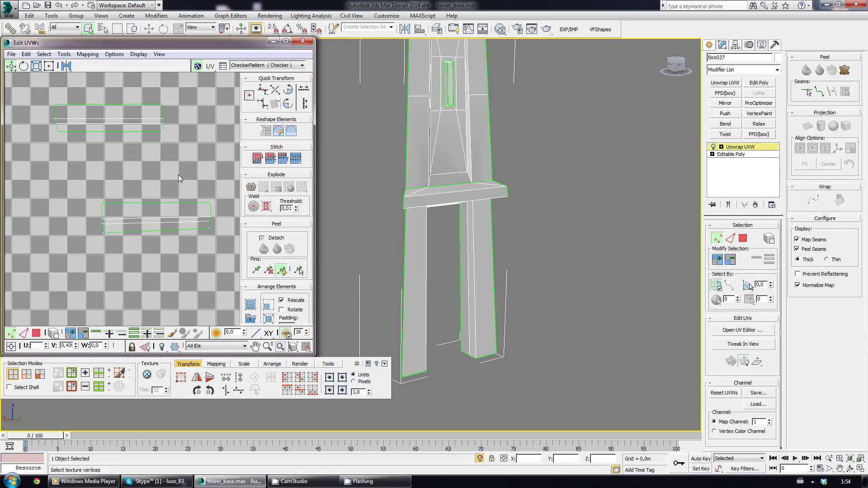
pyautogui.press('2')
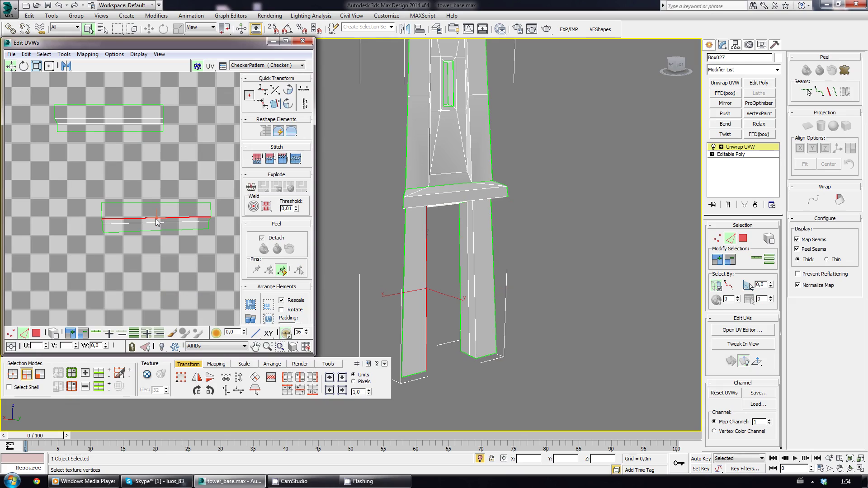
pyautogui.hotkey('ctrl', 'w')
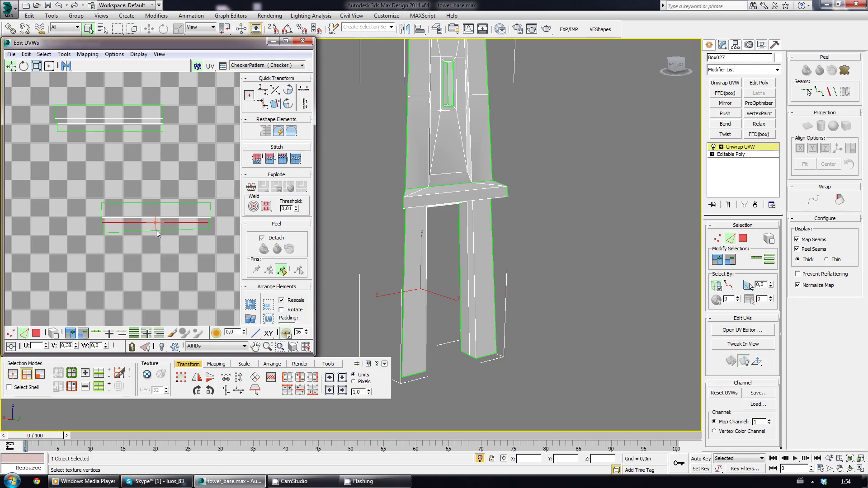
pyautogui.moveTo(156, 228); pyautogui.dragTo(157, 237)
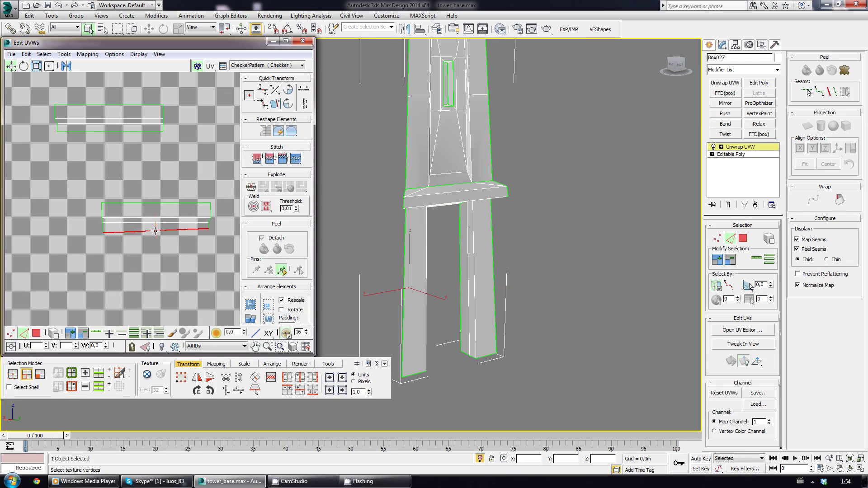
pyautogui.click(103, 226)
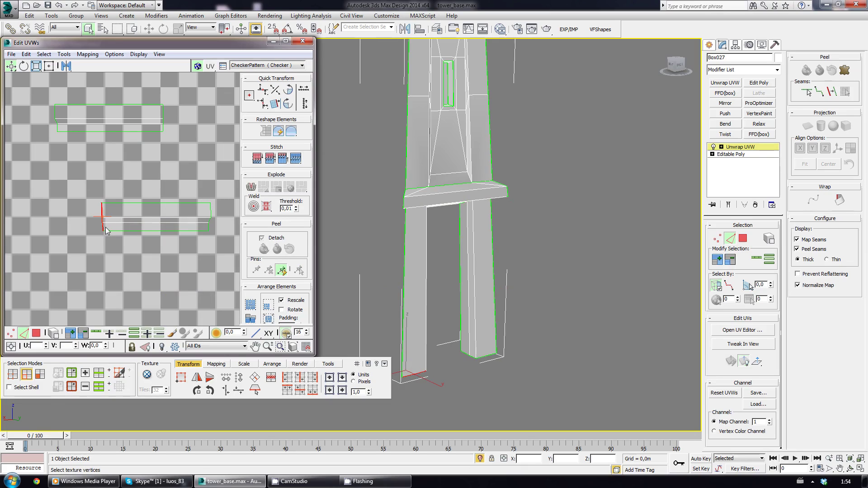
pyautogui.click(210, 222)
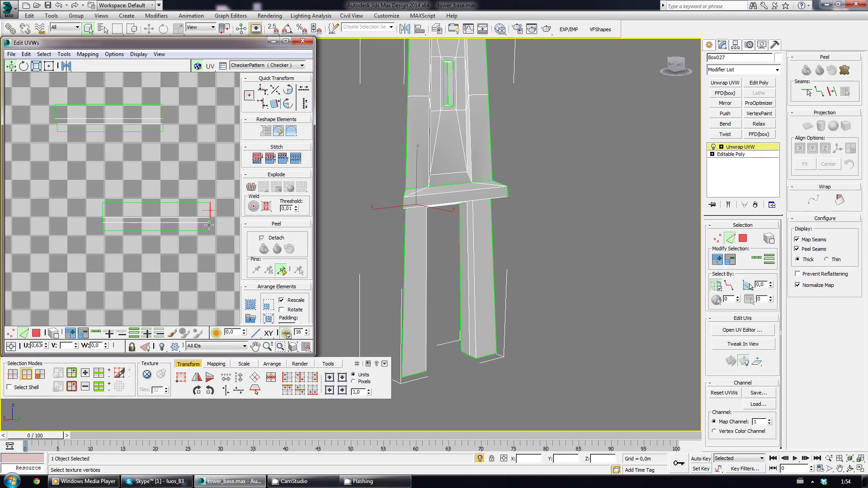
# Step: Check the small rectangle's edges on the trapezoid UV shell, then clear the selection
pyautogui.scroll(-3, 194, 245)
pyautogui.scroll(2, 191, 245)
pyautogui.scroll(-2, 160, 221)
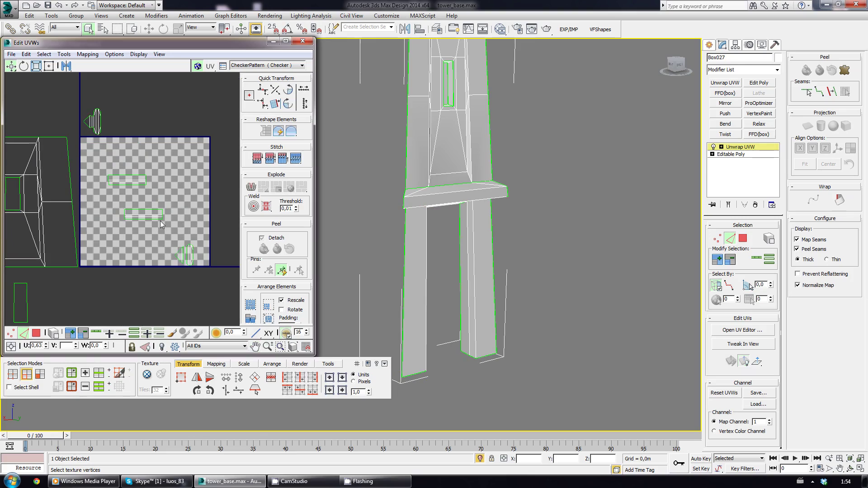
pyautogui.moveTo(160, 221)
pyautogui.mouseDown(button='middle')
pyautogui.moveTo(210, 221)
pyautogui.moveTo(98, 232)
pyautogui.mouseUp(button='middle')
pyautogui.scroll(-2, 112, 215)
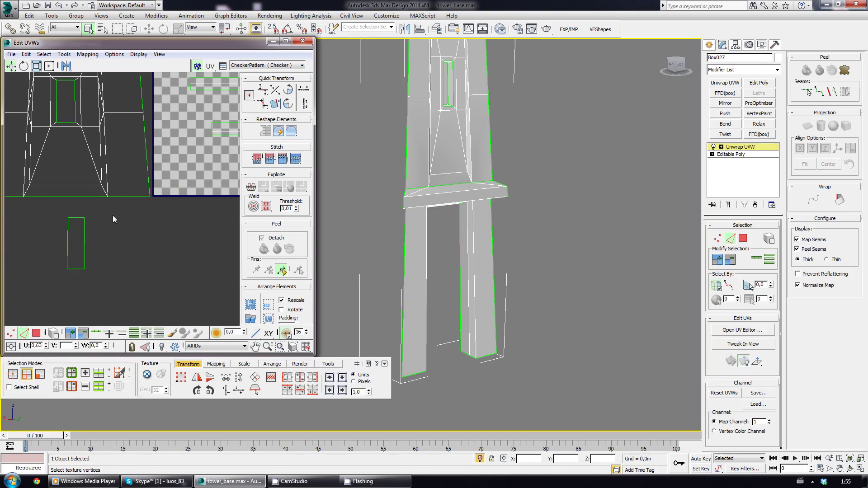
pyautogui.scroll(2, 159, 216)
pyautogui.click(153, 213)
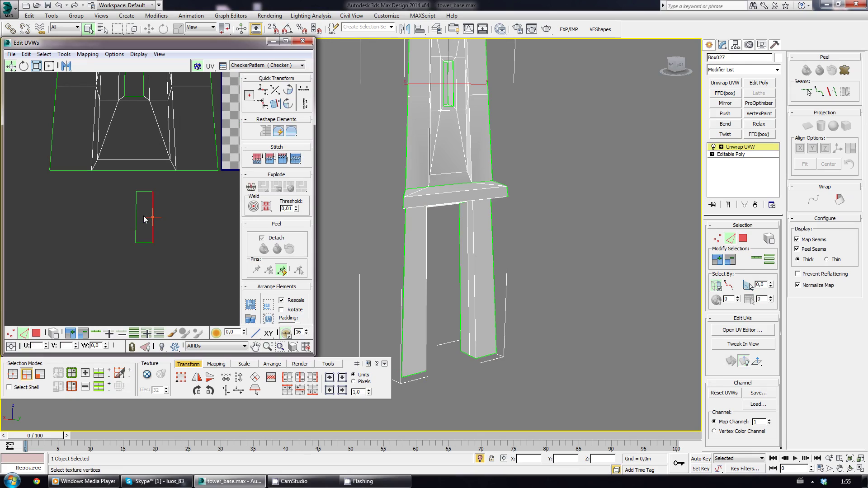
pyautogui.click(138, 220)
pyautogui.click(136, 215)
pyautogui.click(146, 195)
# Step: Select a UV shell and orbit the model to see its matching part from behind
pyautogui.scroll(-1, 185, 205)
pyautogui.scroll(-2, 185, 205)
pyautogui.scroll(-2, 163, 216)
pyautogui.scroll(-1, 136, 231)
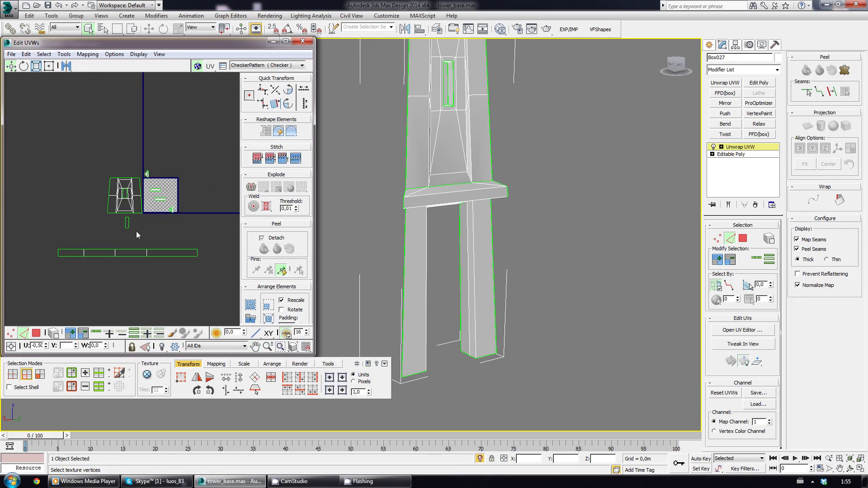
pyautogui.scroll(1, 132, 226)
pyautogui.scroll(2, 113, 212)
pyautogui.scroll(2, 91, 203)
pyautogui.scroll(2, 95, 199)
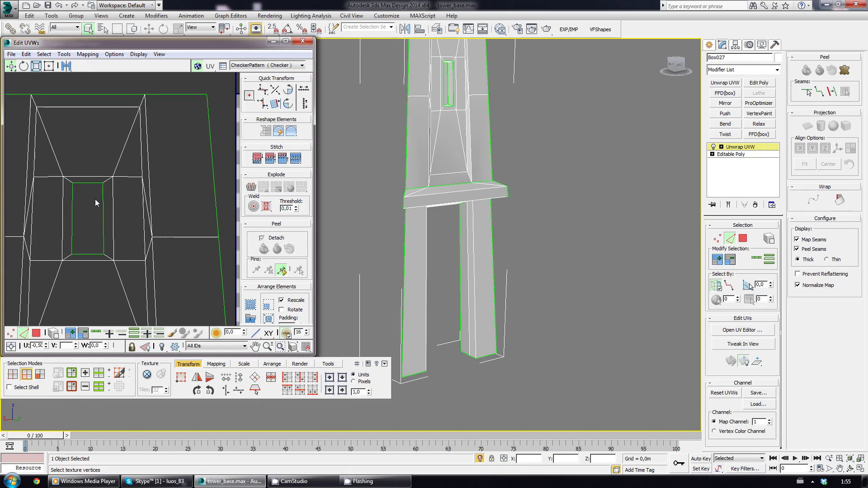
pyautogui.scroll(-1, 106, 205)
pyautogui.scroll(-2, 110, 194)
pyautogui.scroll(-2, 135, 181)
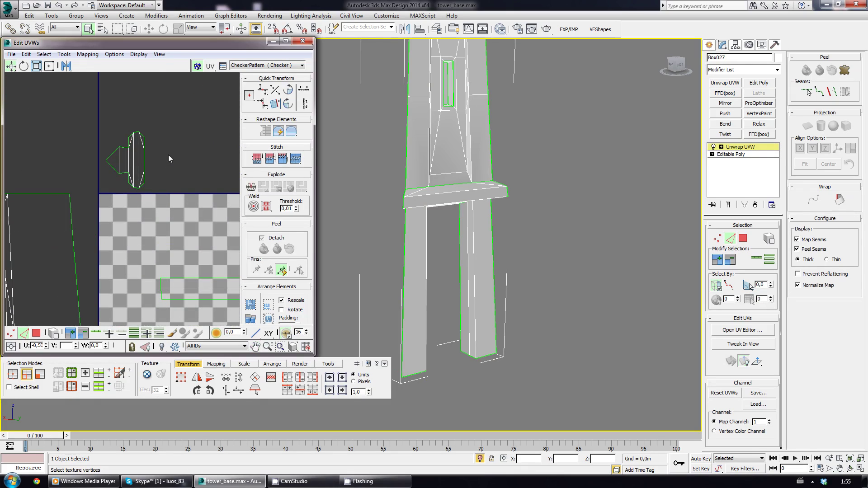
pyautogui.click(136, 153)
pyautogui.scroll(-2, 449, 207)
pyautogui.keyDown('alt'); pyautogui.moveTo(449, 207); pyautogui.dragTo(456, 212, button='middle'); pyautogui.keyUp('alt')
pyautogui.click(199, 218)
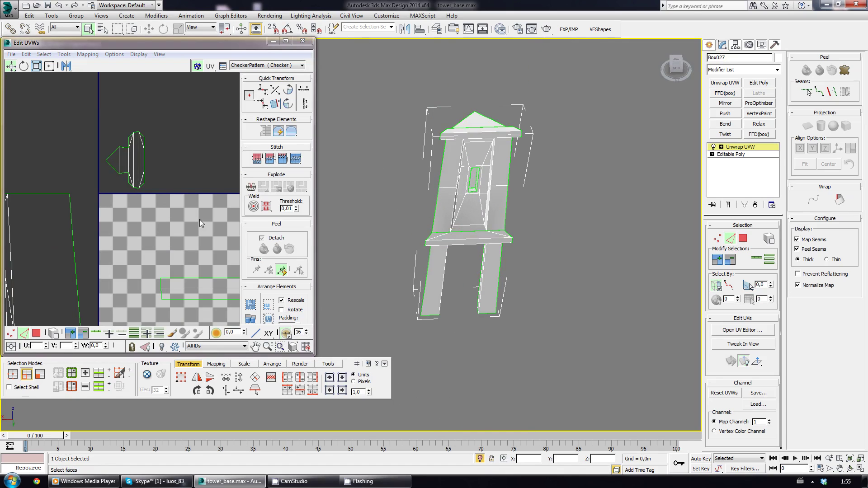
# Step: In Vertex mode, pick the top and a second vertex on the left shell's edge
pyautogui.scroll(-1, 87, 184)
pyautogui.scroll(2, 108, 170)
pyautogui.scroll(2, 118, 161)
pyautogui.scroll(1, 126, 154)
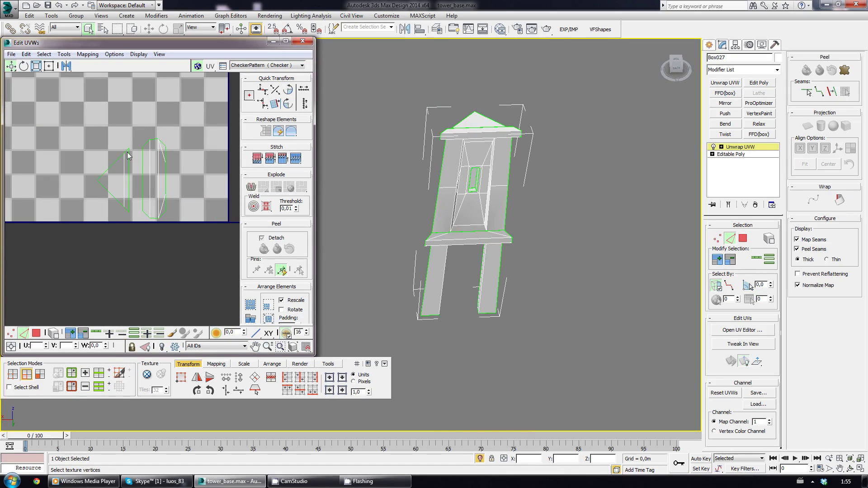
pyautogui.scroll(1, 132, 144)
pyautogui.click(13, 333)
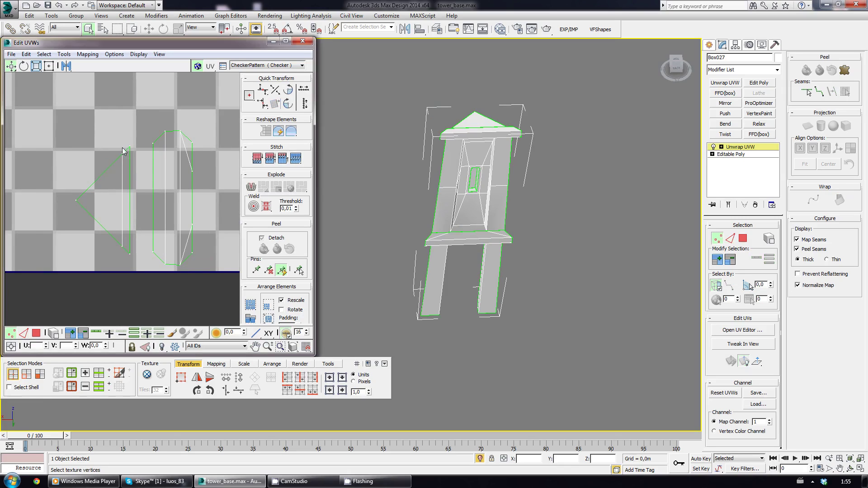
pyautogui.click(152, 143)
pyautogui.keyDown('ctrl'); pyautogui.click(153, 252); pyautogui.keyUp('ctrl')
# Step: Collapse the Unwrap UVW into the tower's Editable Poly
pyautogui.keyDown('alt'); pyautogui.moveTo(503, 178); pyautogui.dragTo(639, 141, button='middle'); pyautogui.keyUp('alt')
pyautogui.rightClick(741, 147)
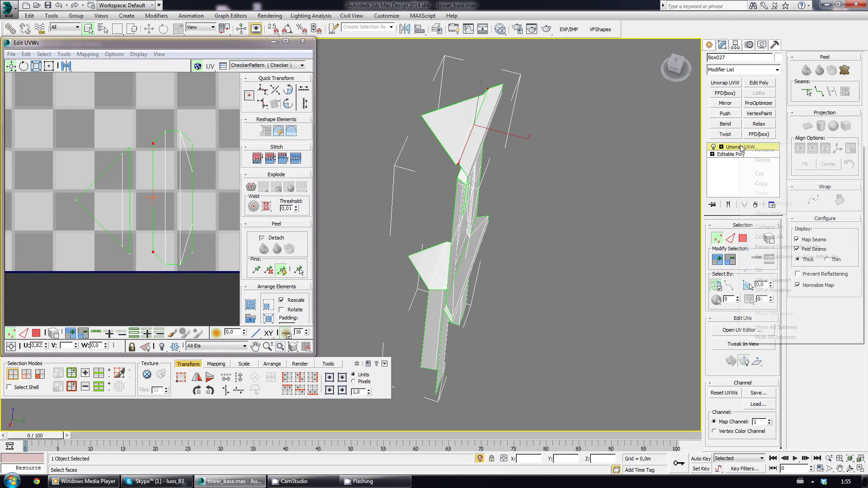
pyautogui.click(752, 237)
pyautogui.scroll(3, 484, 164)
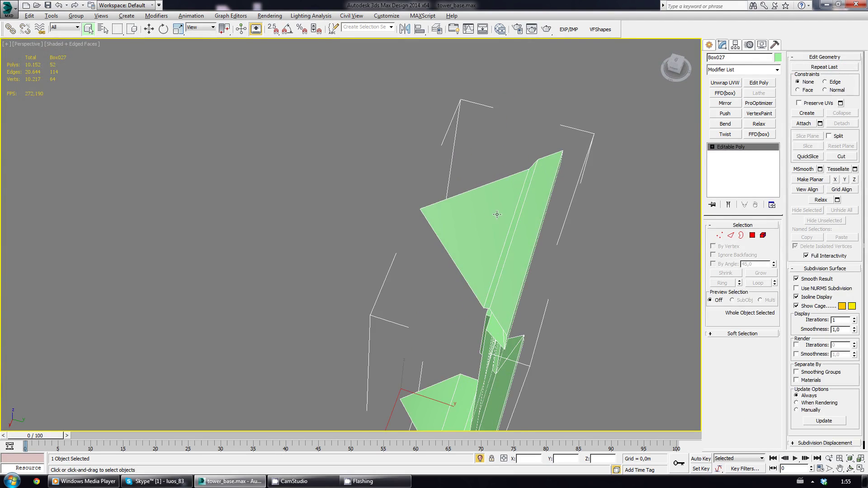
pyautogui.keyDown('alt'); pyautogui.moveTo(497, 214); pyautogui.dragTo(534, 210, button='middle'); pyautogui.keyUp('alt')
# Step: Weld the tower's overlapping vertices in Editable Poly vertex mode
pyautogui.click(724, 83)
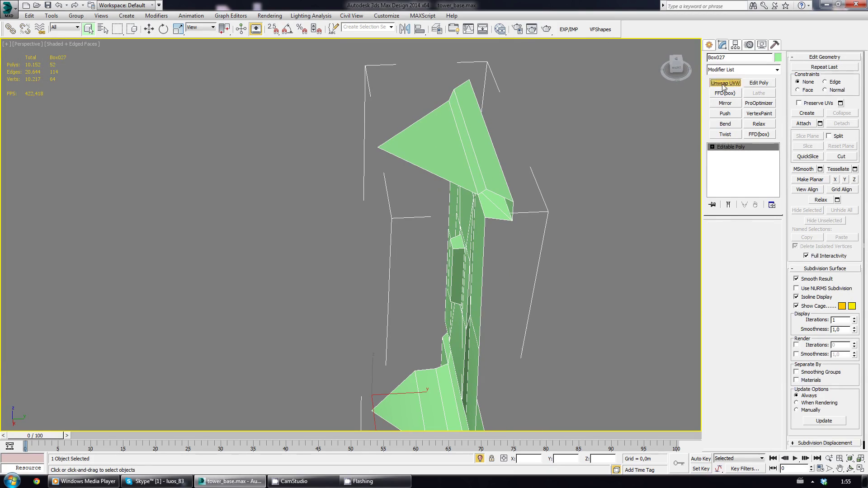
pyautogui.click(508, 151)
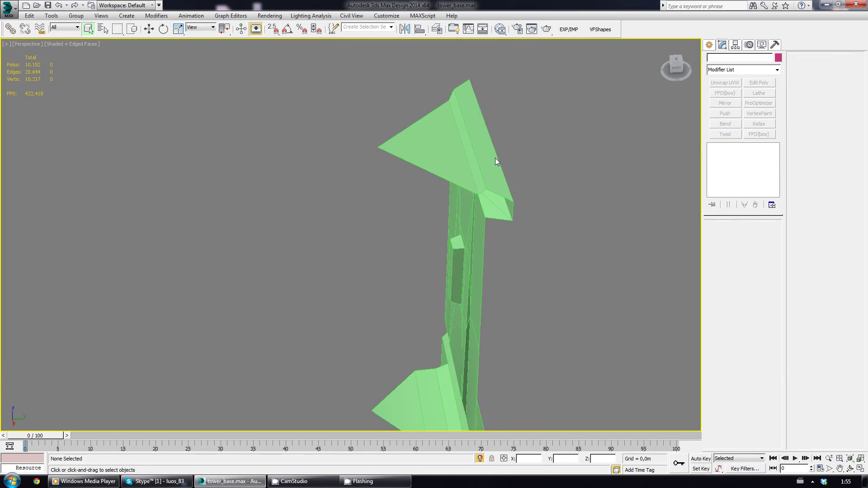
pyautogui.scroll(1, 458, 164)
pyautogui.scroll(-1, 459, 164)
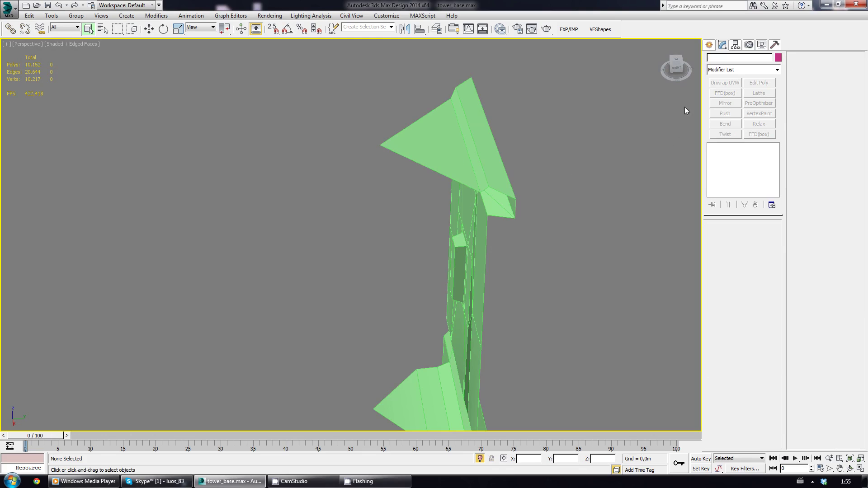
pyautogui.hotkey('ctrl', 'z')
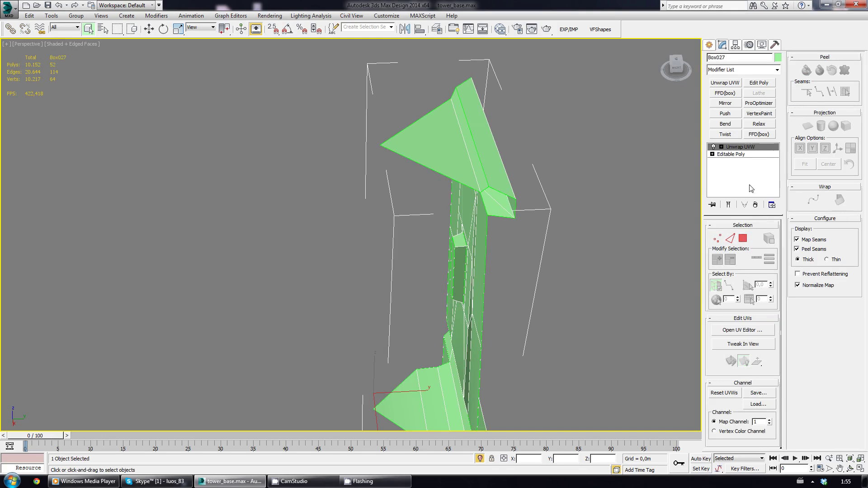
pyautogui.click(754, 205)
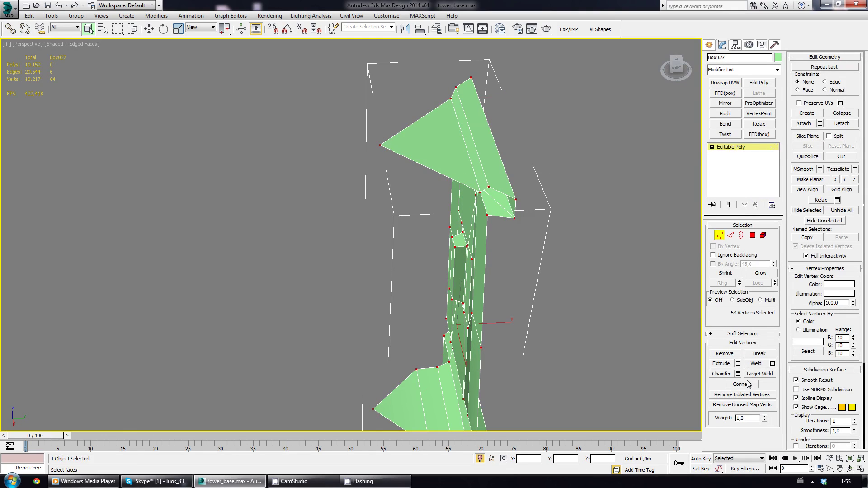
pyautogui.click(756, 363)
# Step: Add a fresh Unwrap UVW on top and open its UV editor
pyautogui.click(741, 148)
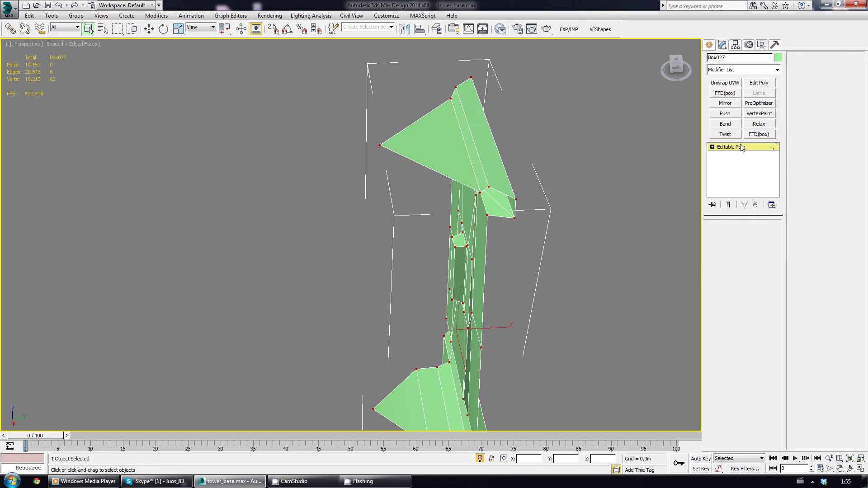
pyautogui.click(724, 83)
pyautogui.click(743, 330)
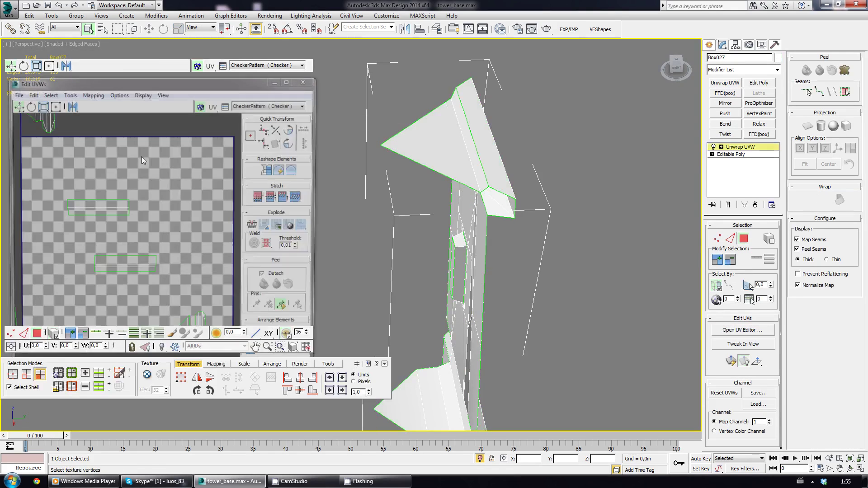
# Step: Pick two vertices on the left UV island's edge, then clear the selection
pyautogui.click(11, 333)
pyautogui.click(105, 213)
pyautogui.scroll(3, 115, 246)
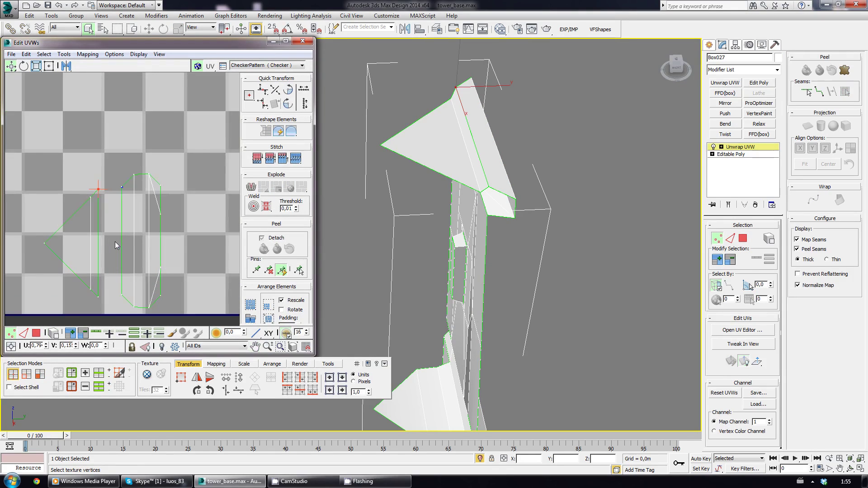
pyautogui.keyDown('ctrl'); pyautogui.click(110, 265); pyautogui.keyUp('ctrl')
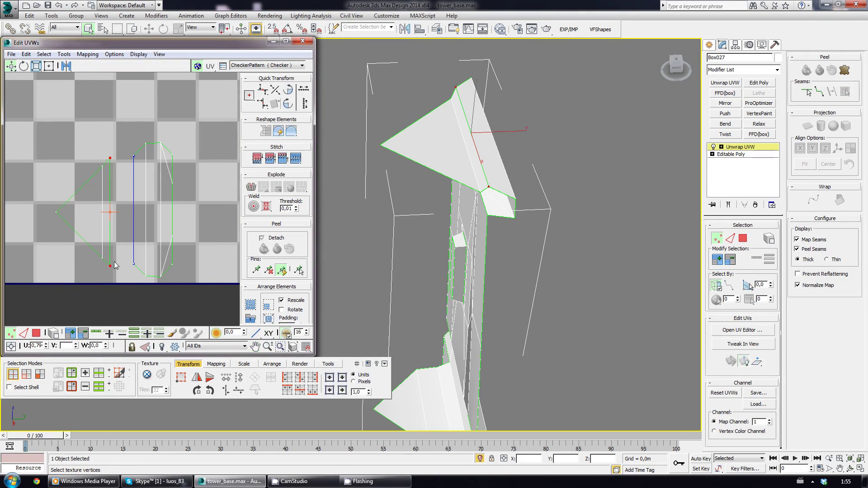
pyautogui.click(170, 150)
# Step: Select all UV faces and Pack Together with Rescale inside the checker square
pyautogui.scroll(-5, 170, 150)
pyautogui.moveTo(111, 223); pyautogui.dragTo(147, 247, button='middle')
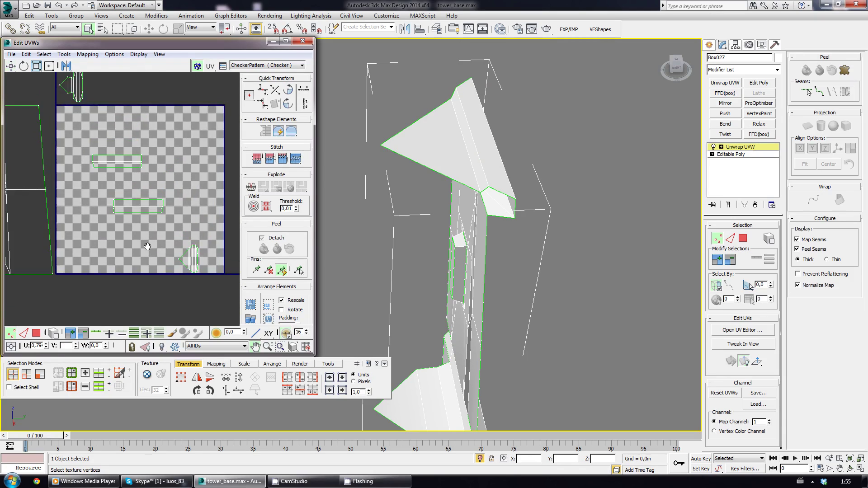
pyautogui.scroll(-5, 148, 247)
pyautogui.moveTo(114, 223); pyautogui.dragTo(128, 180, button='middle')
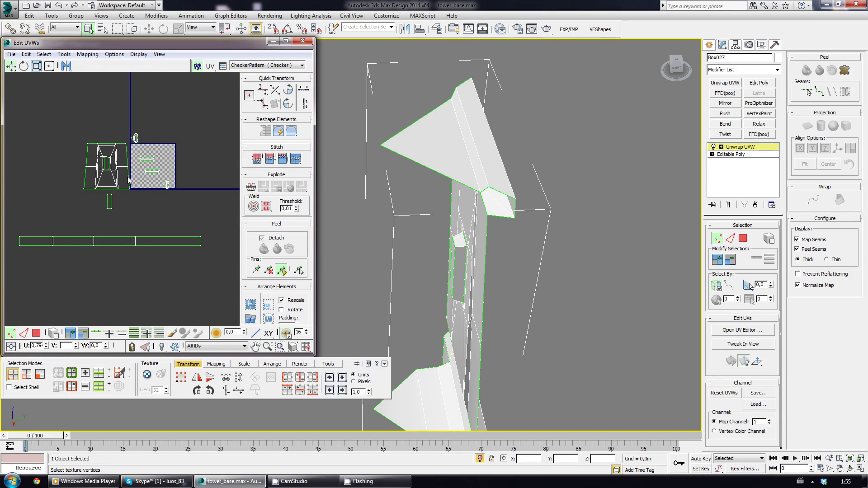
pyautogui.click(35, 334)
pyautogui.moveTo(9, 100); pyautogui.dragTo(221, 259)
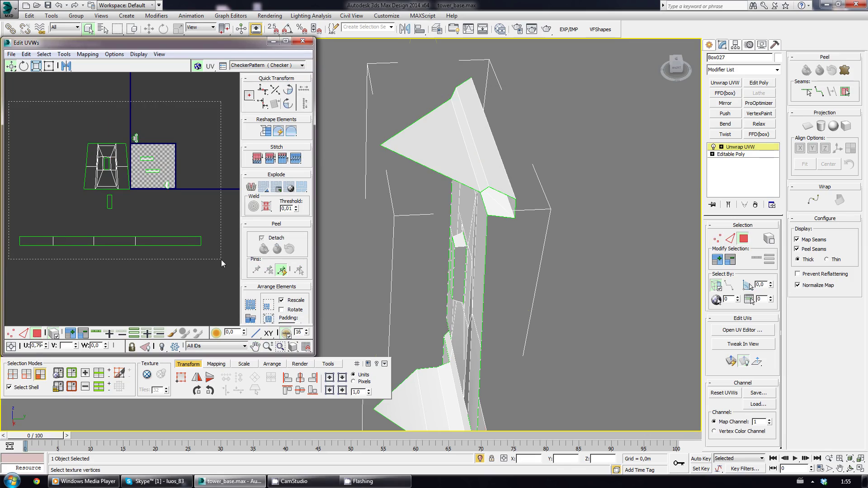
pyautogui.click(272, 320)
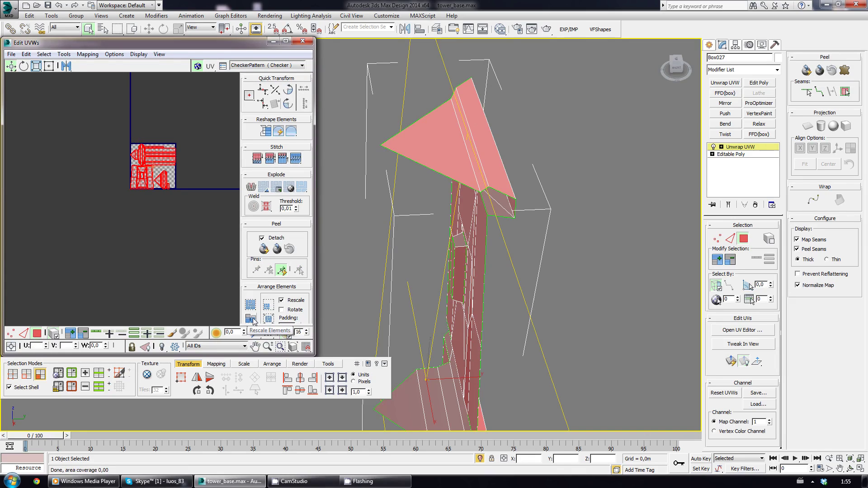
# Step: Run the advanced_uv_normalizer script from MAXScript > Run Script
pyautogui.click(253, 321)
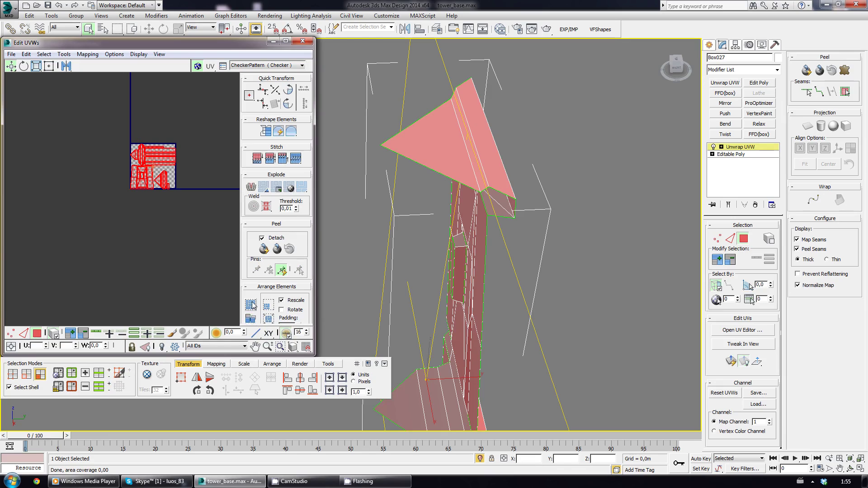
pyautogui.click(386, 15)
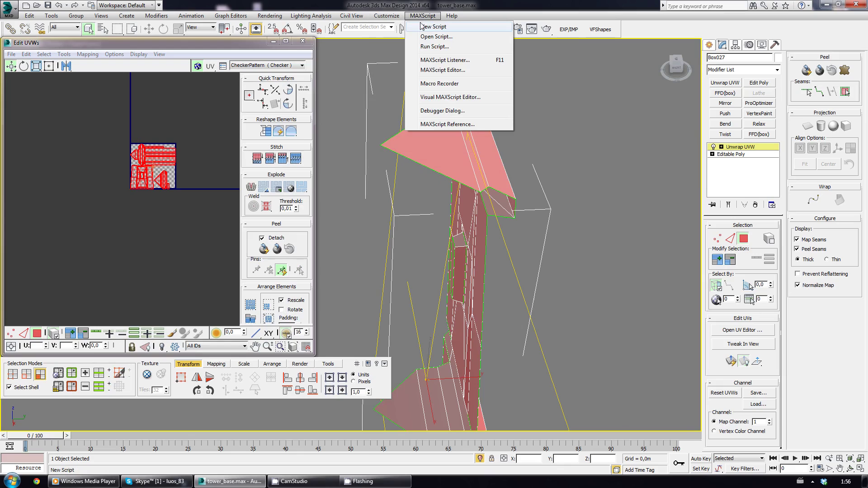
pyautogui.click(427, 47)
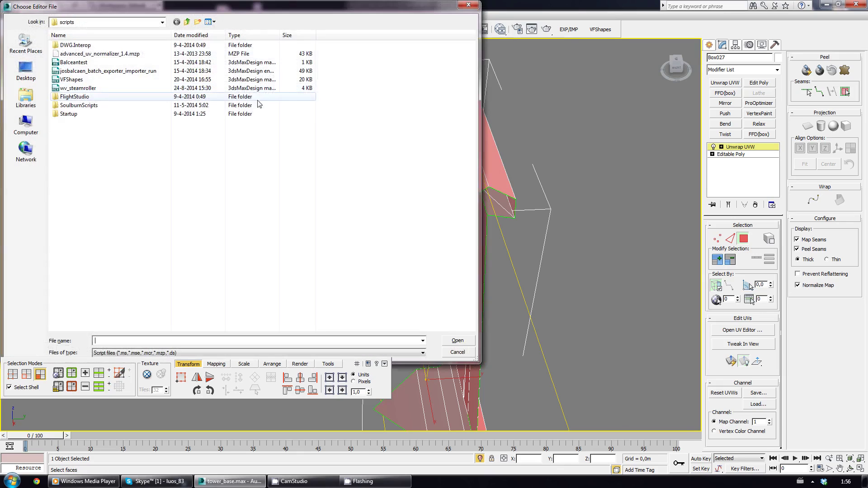
pyautogui.doubleClick(92, 53)
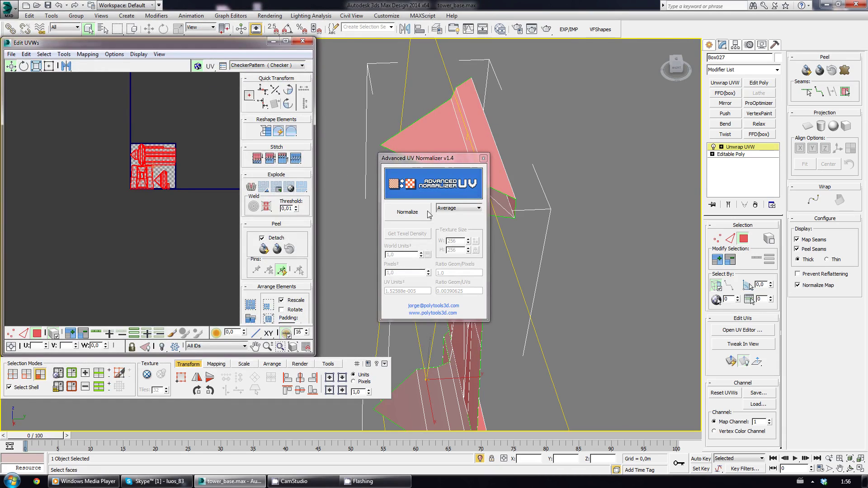
# Step: Normalize the UVs in Custom mode for a 1024×1024 texture, then close the normalizer
pyautogui.click(455, 209)
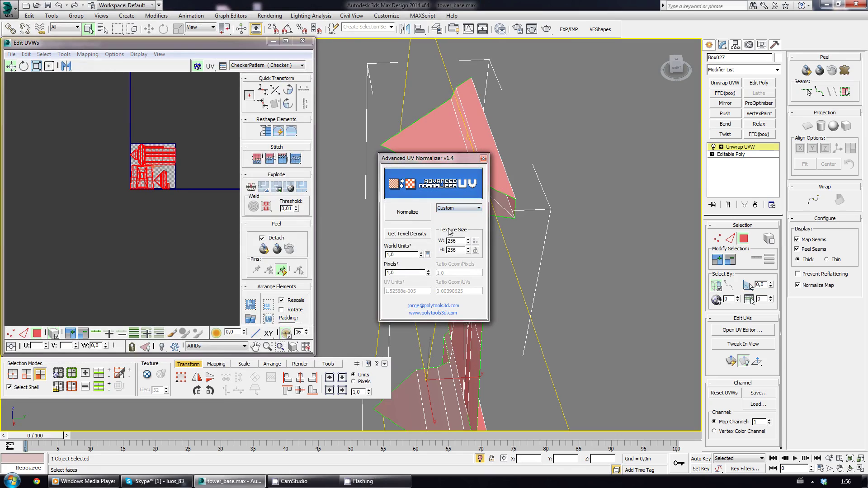
pyautogui.click(454, 222)
pyautogui.click(446, 241)
pyautogui.write('4')
pyautogui.doubleClick(456, 249)
pyautogui.write('10')
pyautogui.click(407, 212)
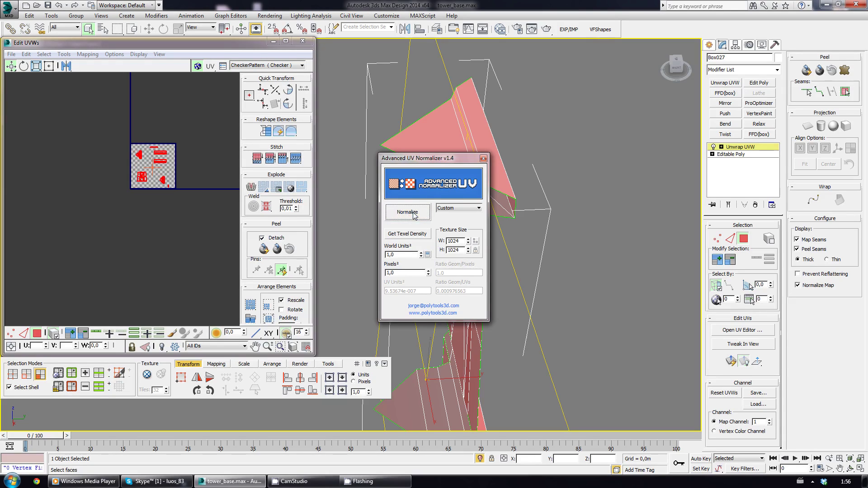
pyautogui.click(483, 161)
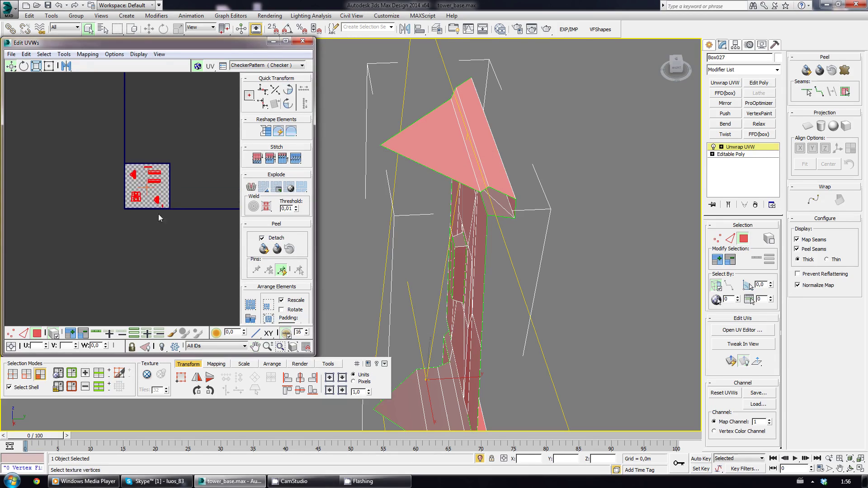
# Step: Pack the UV islands into the checker square and clear the face selection
pyautogui.scroll(2, 160, 215)
pyautogui.click(268, 308)
pyautogui.scroll(2, 161, 235)
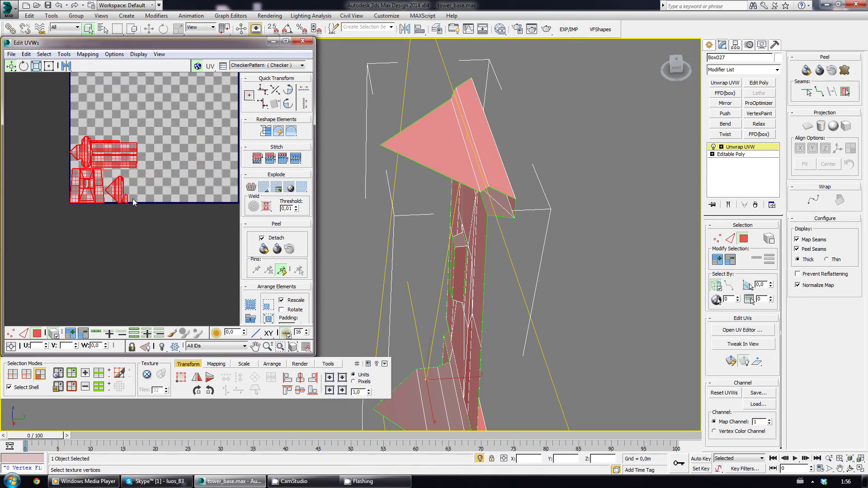
pyautogui.scroll(2, 152, 194)
pyautogui.scroll(2, 148, 170)
pyautogui.scroll(2, 147, 171)
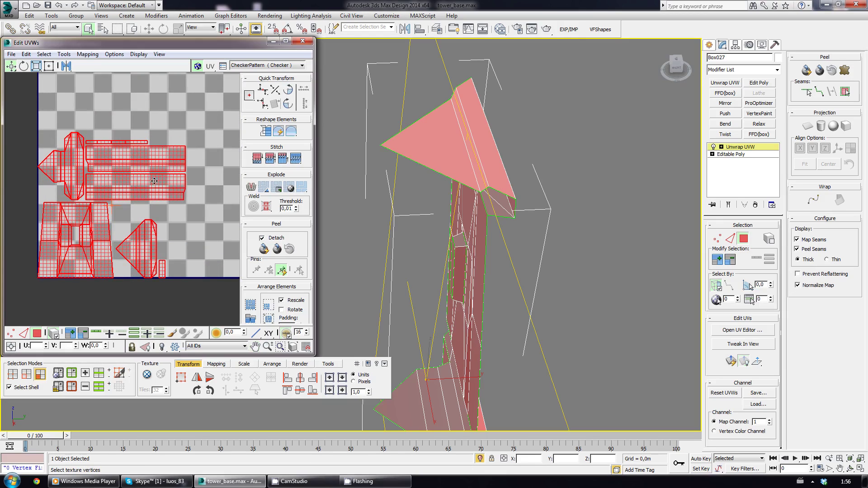
pyautogui.click(159, 124)
# Step: Select the thin inset UV strip, orbit to front, deselect, then switch to Skype
pyautogui.click(120, 143)
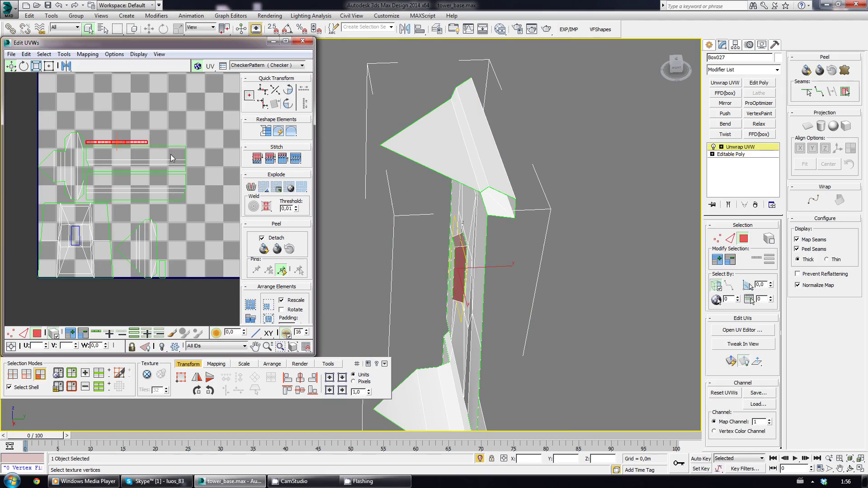
pyautogui.keyDown('alt'); pyautogui.moveTo(497, 226); pyautogui.dragTo(524, 217, button='middle'); pyautogui.keyUp('alt')
pyautogui.keyDown('alt'); pyautogui.moveTo(473, 233); pyautogui.dragTo(592, 238, button='middle'); pyautogui.keyUp('alt')
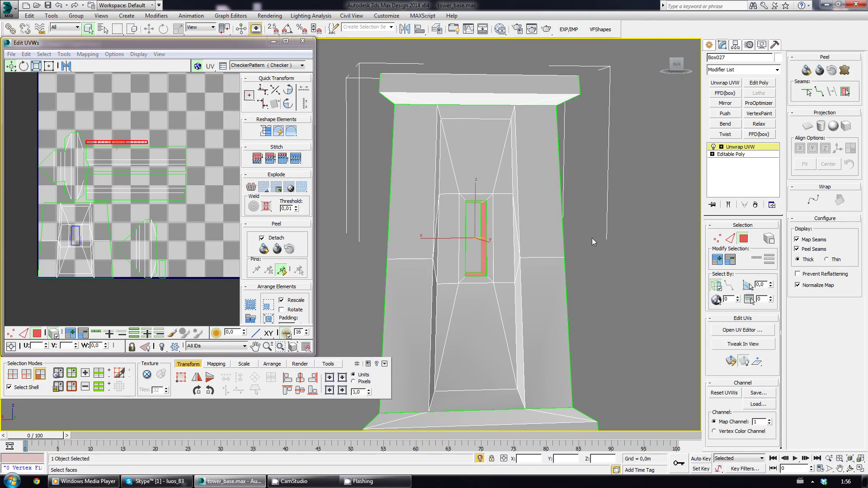
pyautogui.click(106, 197)
pyautogui.scroll(-2, 91, 187)
pyautogui.scroll(-2, 95, 192)
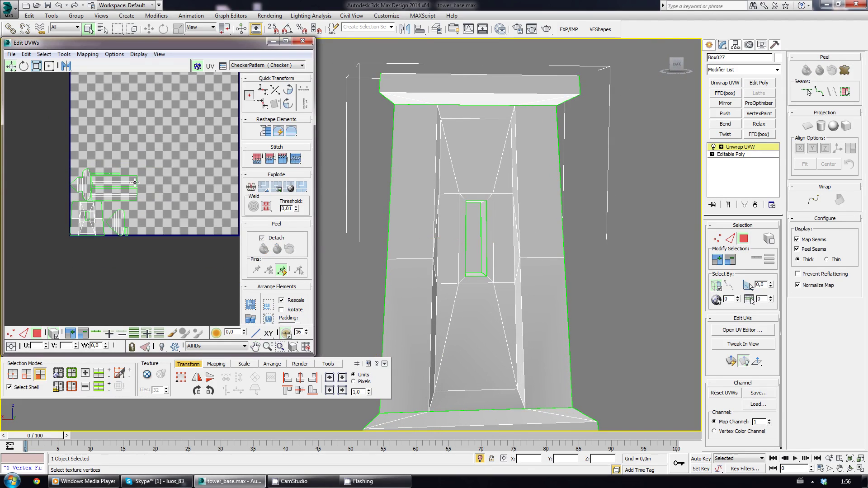
pyautogui.scroll(-2, 104, 199)
pyautogui.scroll(1, 115, 209)
pyautogui.scroll(-2, 115, 209)
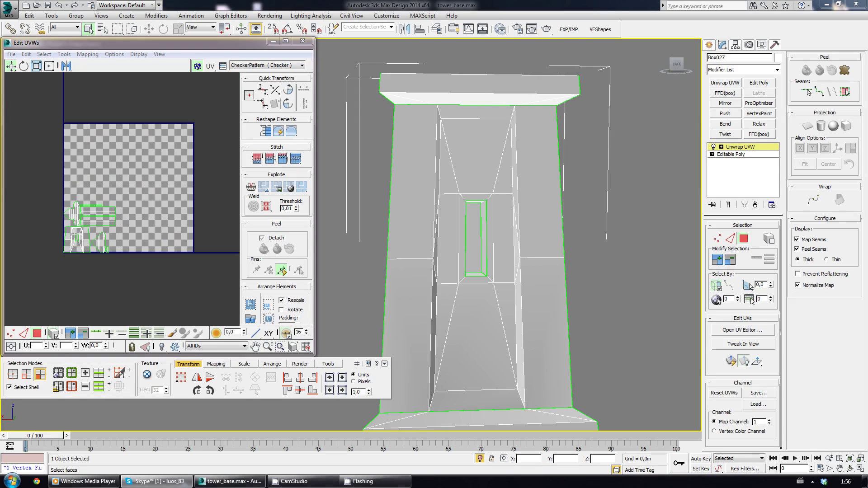
pyautogui.hotkey('alt', 'Tab')
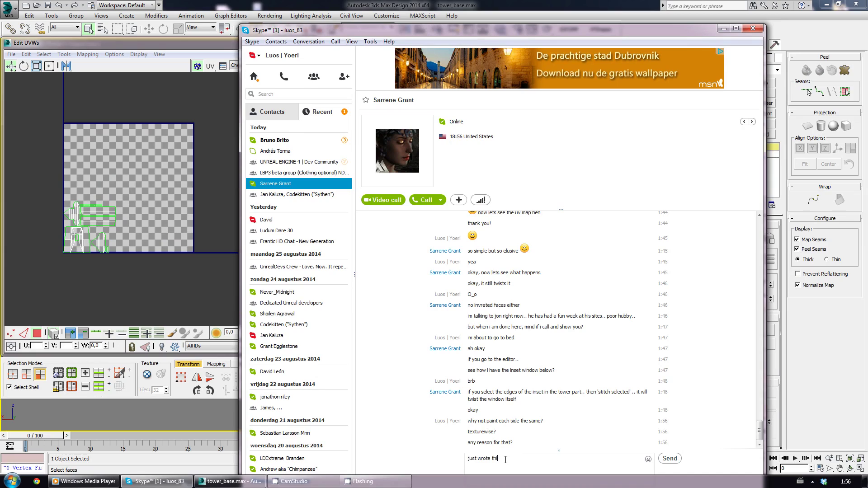
# Step: Erase the unsent draft and send 'haha' in another contact's chat
pyautogui.press('BackSpace')
pyautogui.press('BackSpace')
pyautogui.press('BackSpace')
pyautogui.click(286, 141)
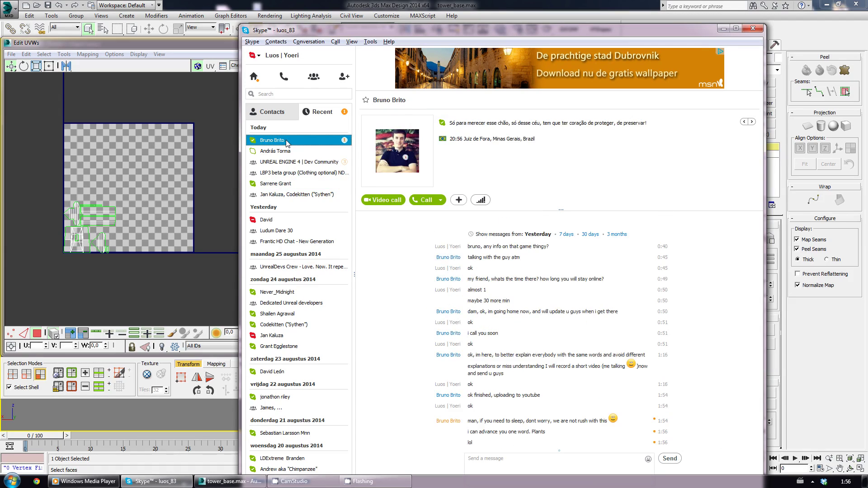
pyautogui.click(546, 464)
pyautogui.press('Return')
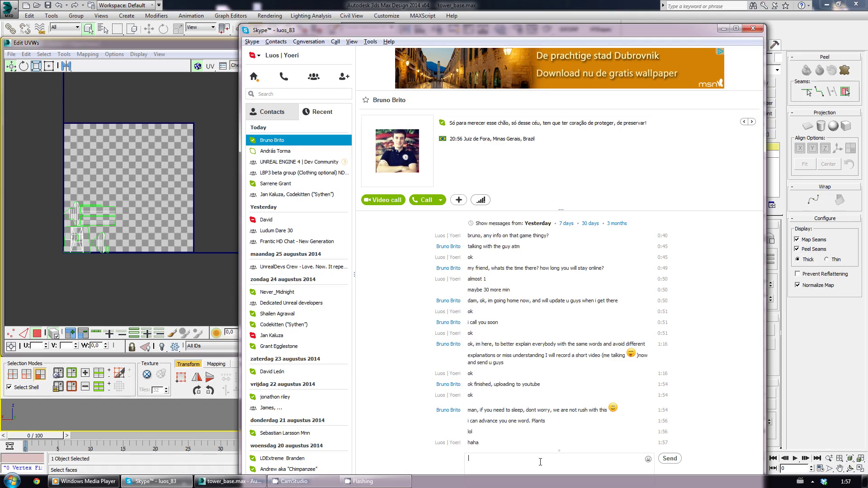
# Step: Send 'no worries' and a note about awaiting an answer, then return to 3ds Max
pyautogui.write('no worries')
pyautogui.press('Return')
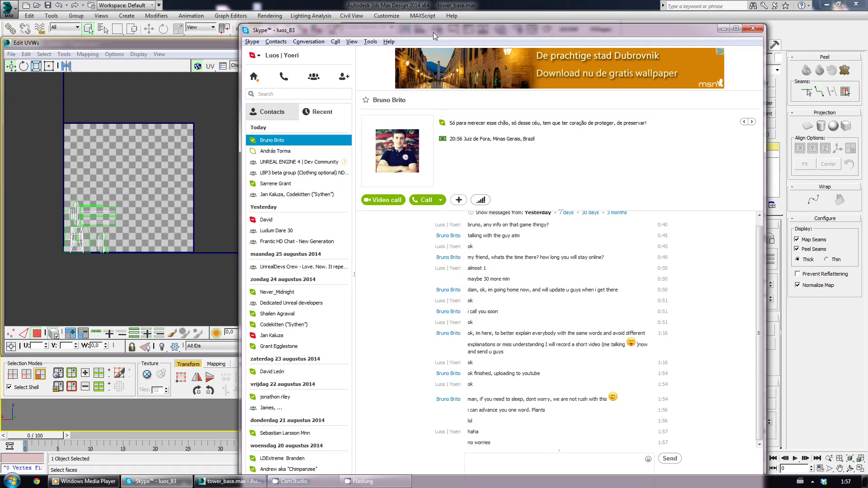
pyautogui.write('helping sarrene, waitingfor ans')
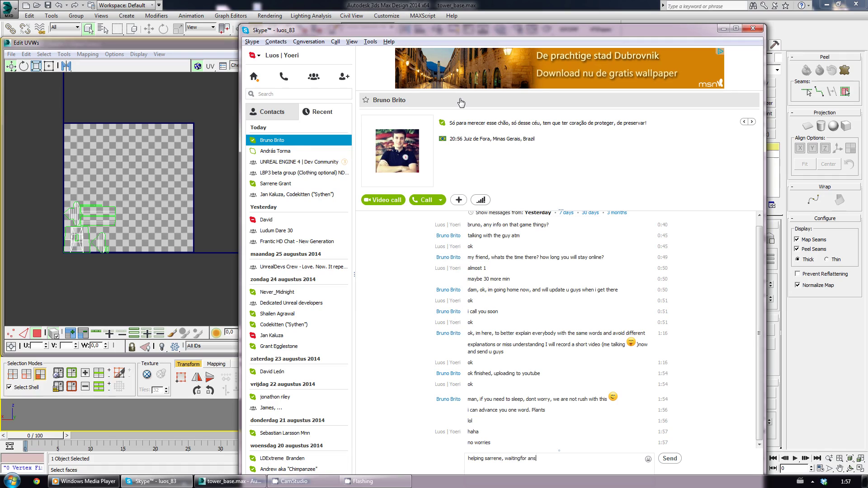
pyautogui.write('wer')
pyautogui.press('Return')
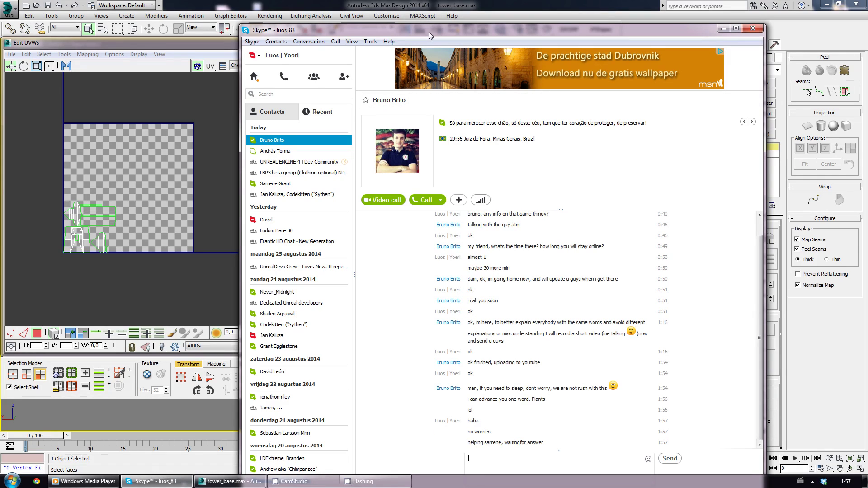
pyautogui.hotkey('alt', 'Tab')
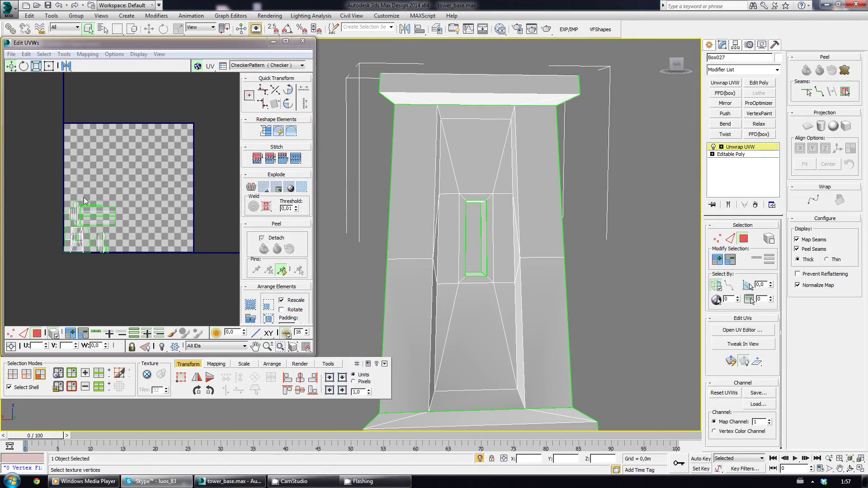
pyautogui.scroll(3, 83, 197)
pyautogui.scroll(3, 83, 197)
pyautogui.moveTo(110, 195); pyautogui.dragTo(109, 161, button='middle')
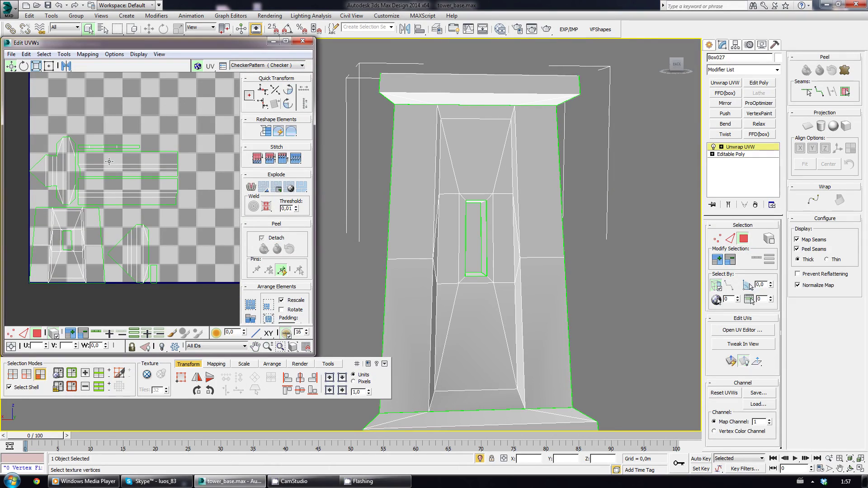
pyautogui.scroll(2, 104, 253)
pyautogui.scroll(1, 108, 251)
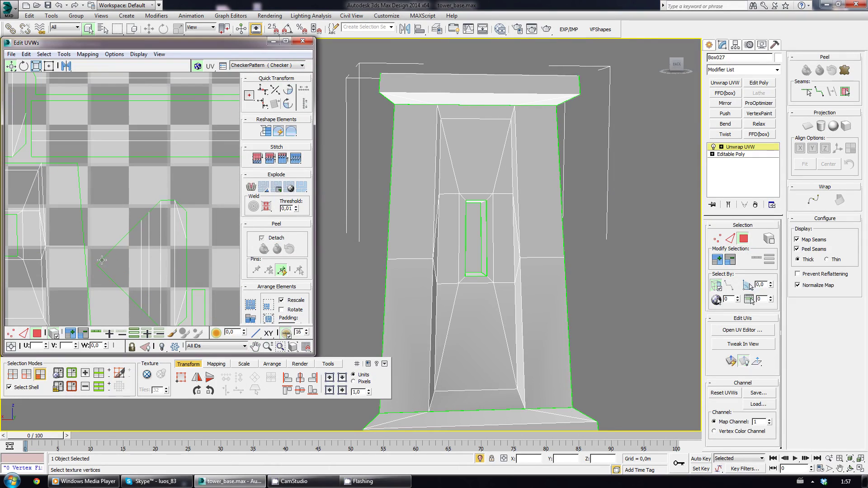
pyautogui.click(11, 333)
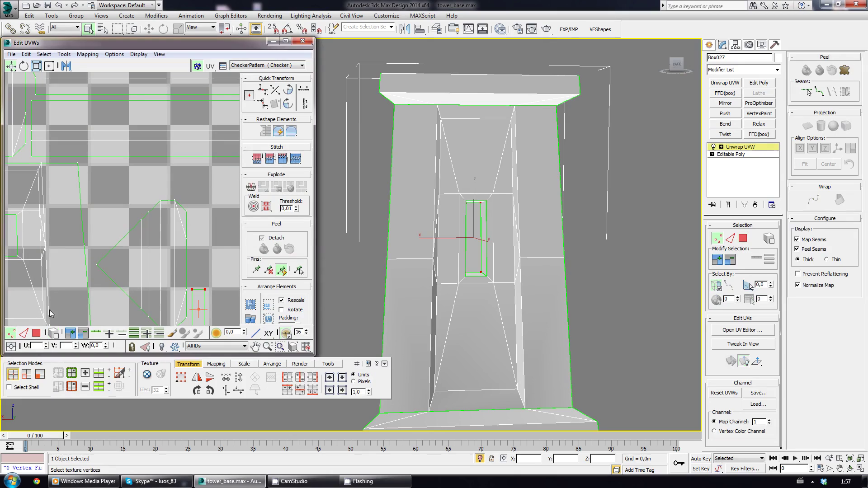
pyautogui.moveTo(150, 171); pyautogui.dragTo(180, 207)
pyautogui.moveTo(166, 283); pyautogui.dragTo(154, 220, button='middle')
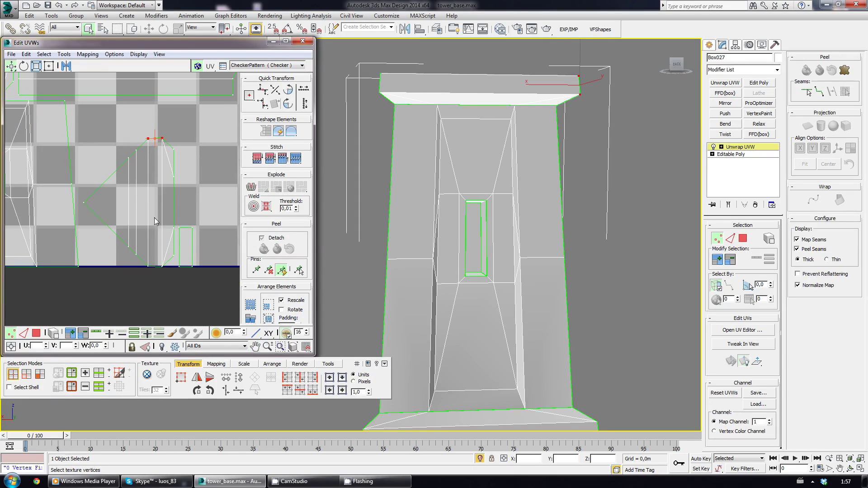
pyautogui.moveTo(169, 274); pyautogui.dragTo(169, 270)
pyautogui.click(115, 223)
pyautogui.scroll(-3, 115, 223)
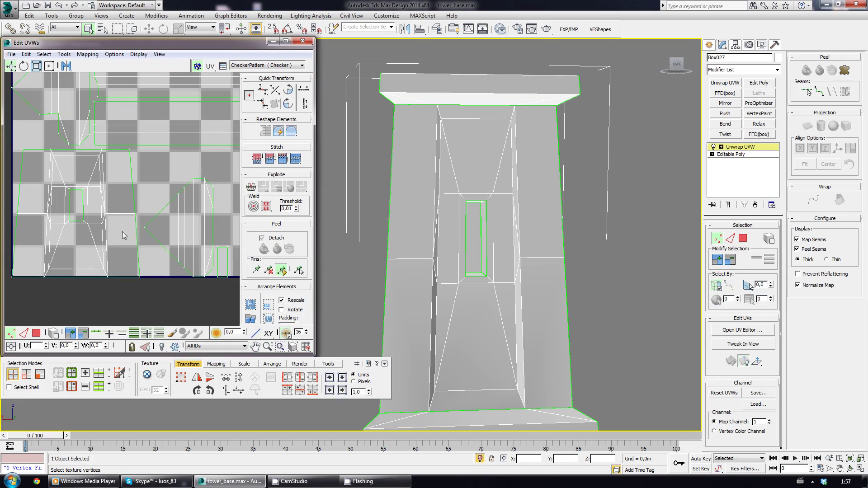
pyautogui.moveTo(122, 231)
pyautogui.mouseDown(button='middle')
pyautogui.moveTo(156, 229)
pyautogui.moveTo(168, 289)
pyautogui.mouseUp(button='middle')
pyautogui.scroll(2, 156, 229)
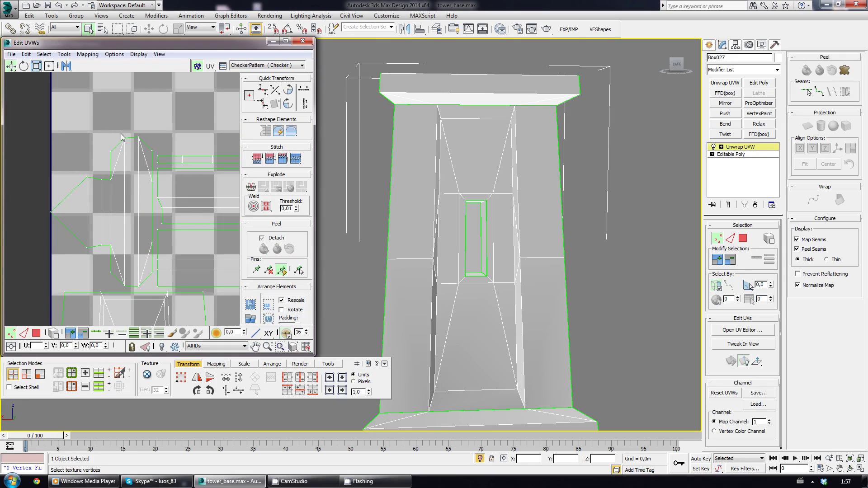
pyautogui.moveTo(117, 131); pyautogui.dragTo(147, 146)
pyautogui.moveTo(147, 149); pyautogui.dragTo(145, 72, button='middle')
pyautogui.moveTo(117, 204); pyautogui.dragTo(141, 214)
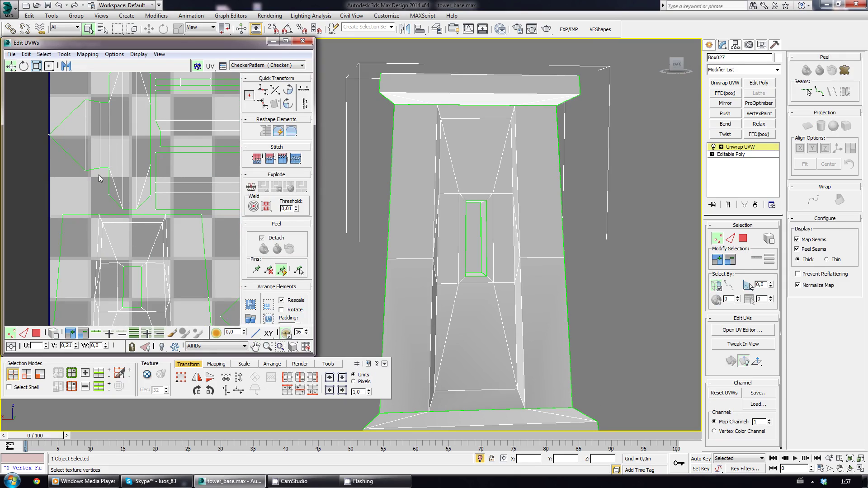
pyautogui.scroll(-2, 99, 174)
pyautogui.scroll(2, 123, 152)
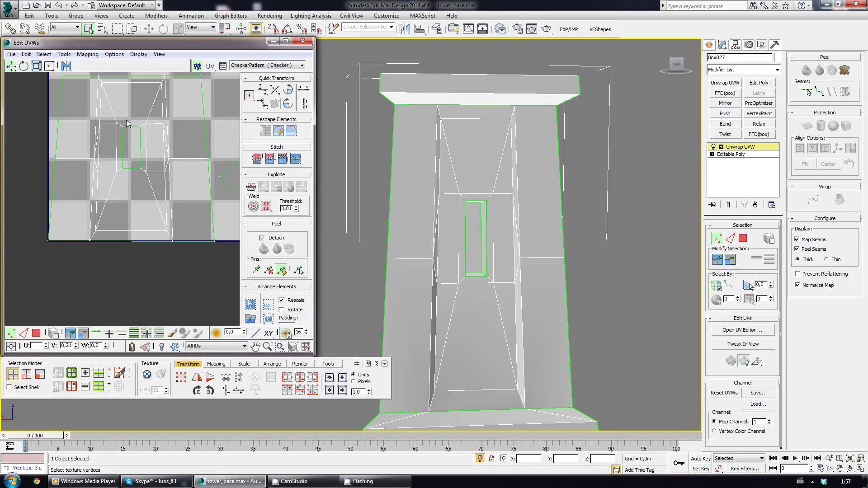
pyautogui.moveTo(120, 122); pyautogui.dragTo(127, 176)
pyautogui.scroll(1, 127, 174)
pyautogui.scroll(-1, 127, 174)
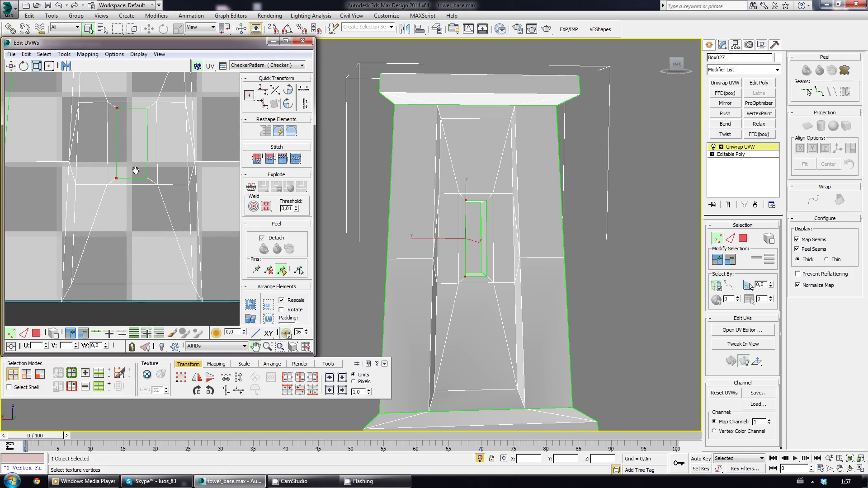
pyautogui.scroll(-1, 127, 174)
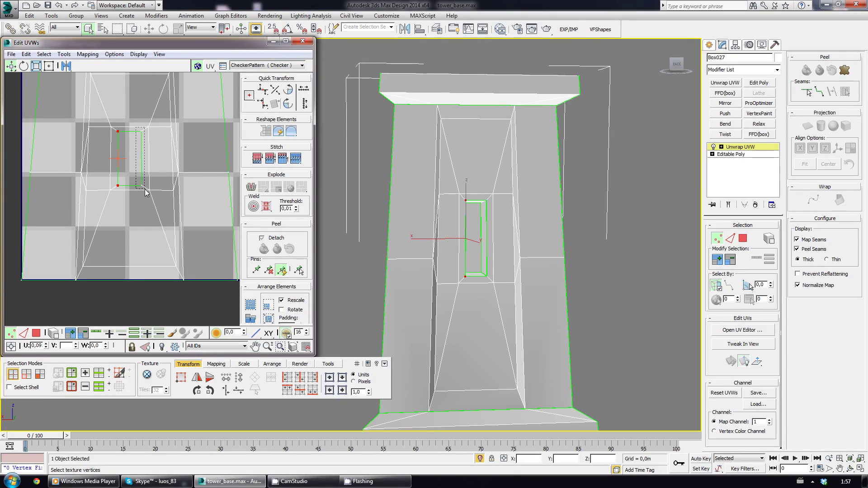
pyautogui.moveTo(137, 128); pyautogui.dragTo(149, 198)
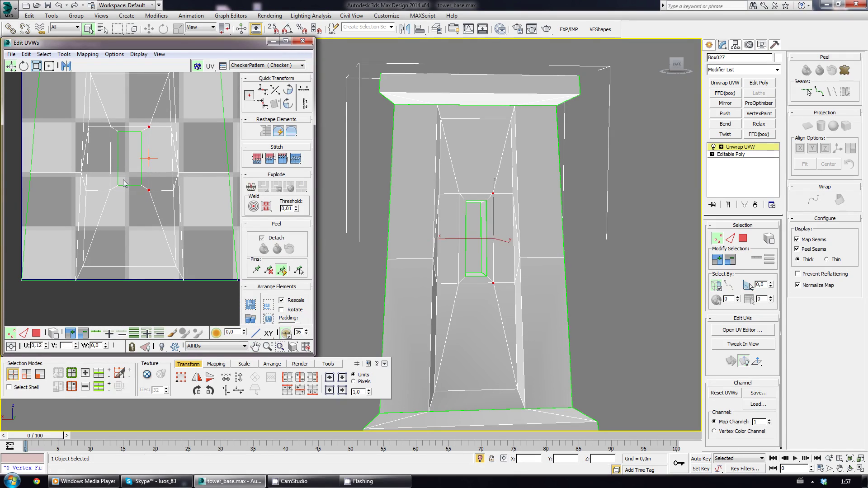
pyautogui.moveTo(100, 117); pyautogui.dragTo(116, 199)
pyautogui.click(98, 186)
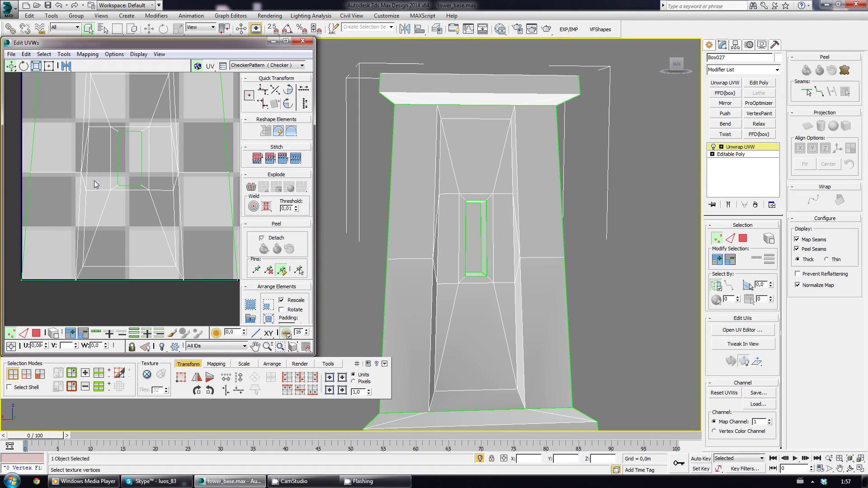
pyautogui.scroll(-2, 93, 162)
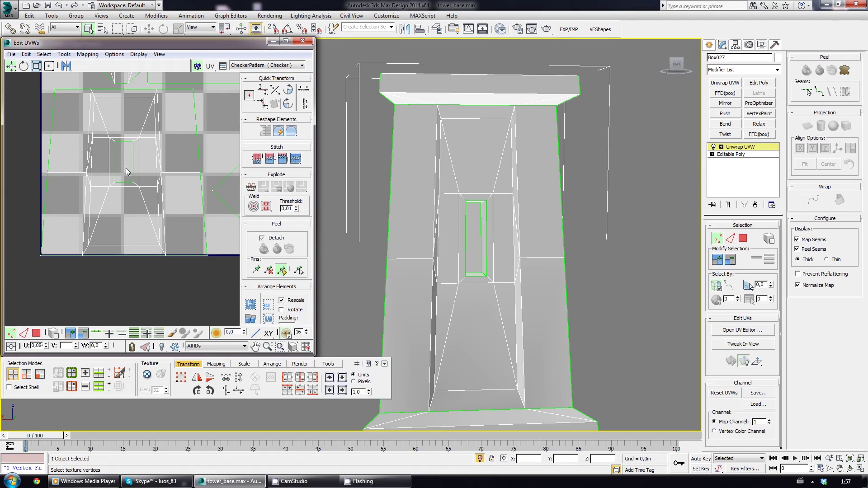
pyautogui.scroll(1, 133, 196)
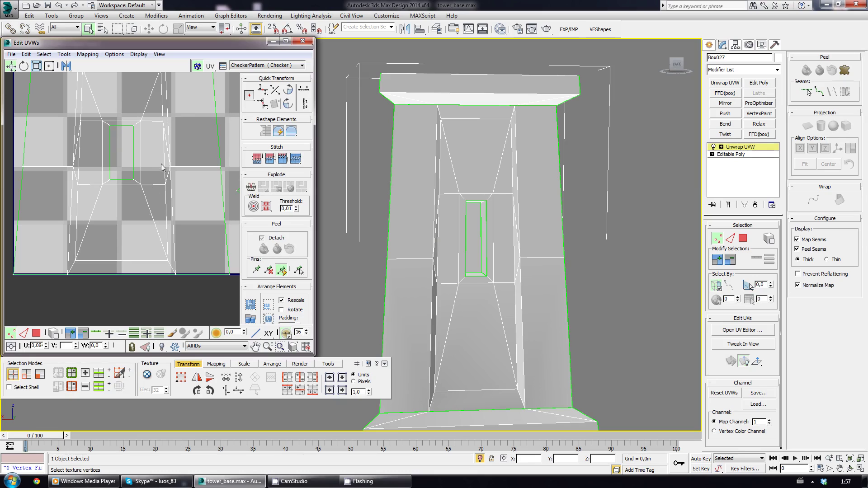
pyautogui.moveTo(160, 166)
pyautogui.mouseDown(button='middle')
pyautogui.moveTo(169, 205)
pyautogui.moveTo(151, 203)
pyautogui.mouseUp(button='middle')
pyautogui.scroll(-1, 170, 205)
pyautogui.scroll(-1, 169, 205)
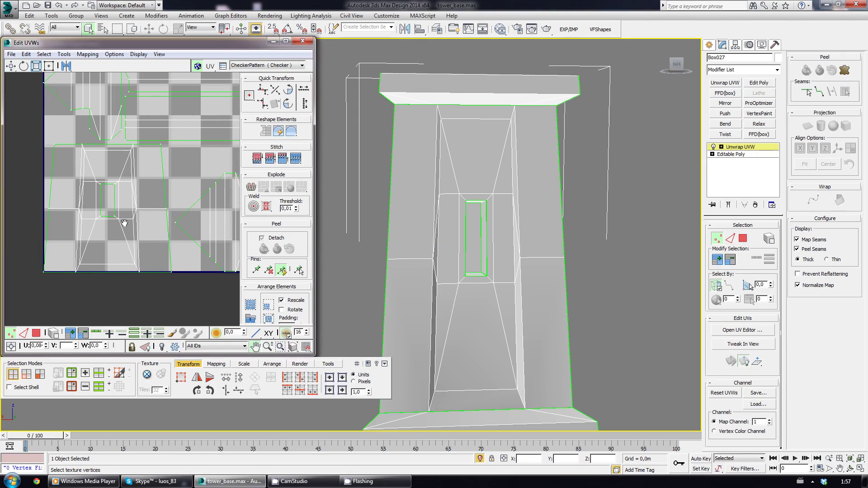
pyautogui.scroll(-1, 121, 218)
pyautogui.scroll(-1, 77, 211)
pyautogui.scroll(-1, 143, 192)
# Step: Select all UV vertices, pack the islands to fill the tile, and close Edit UVWs
pyautogui.scroll(-1, 143, 192)
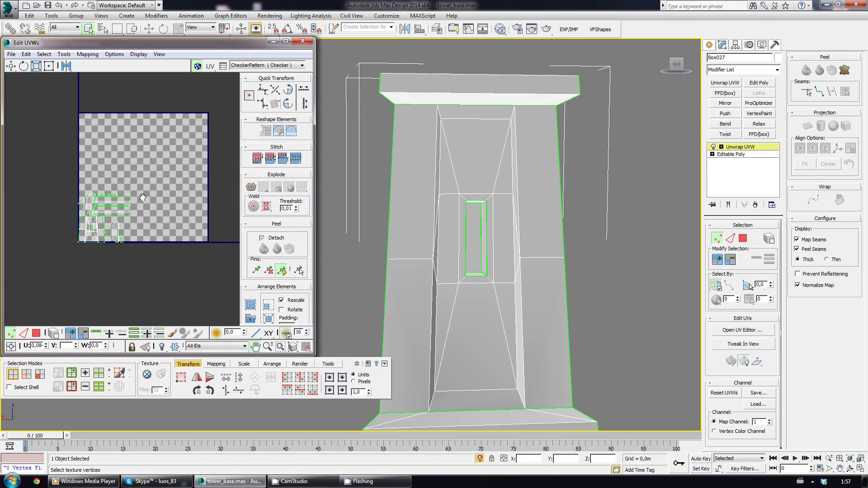
pyautogui.moveTo(142, 194); pyautogui.dragTo(158, 191, button='middle')
pyautogui.moveTo(70, 174); pyautogui.dragTo(168, 254)
pyautogui.scroll(2, 151, 225)
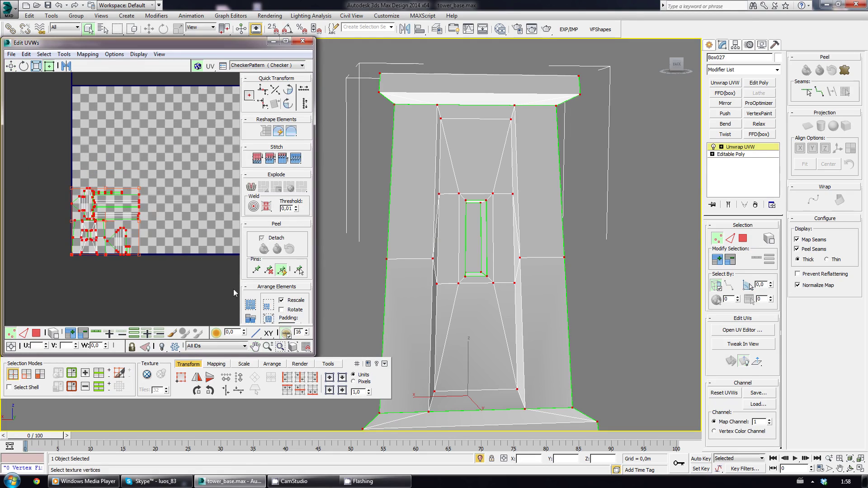
pyautogui.click(269, 319)
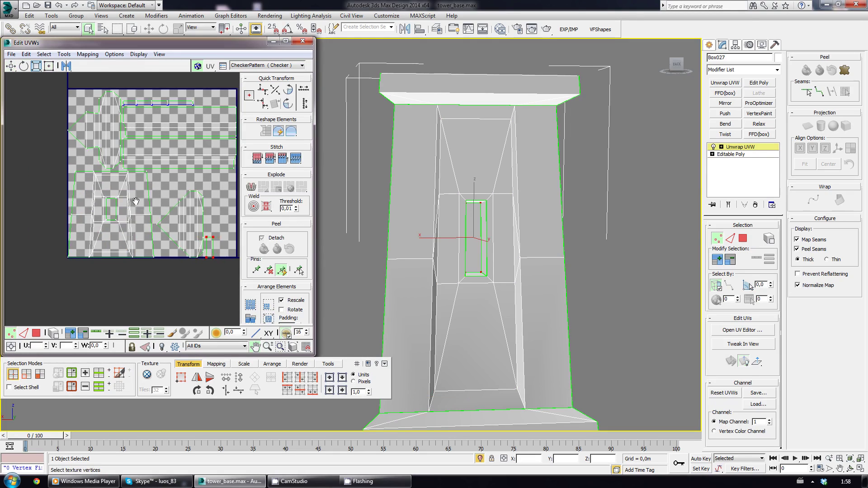
pyautogui.click(191, 188)
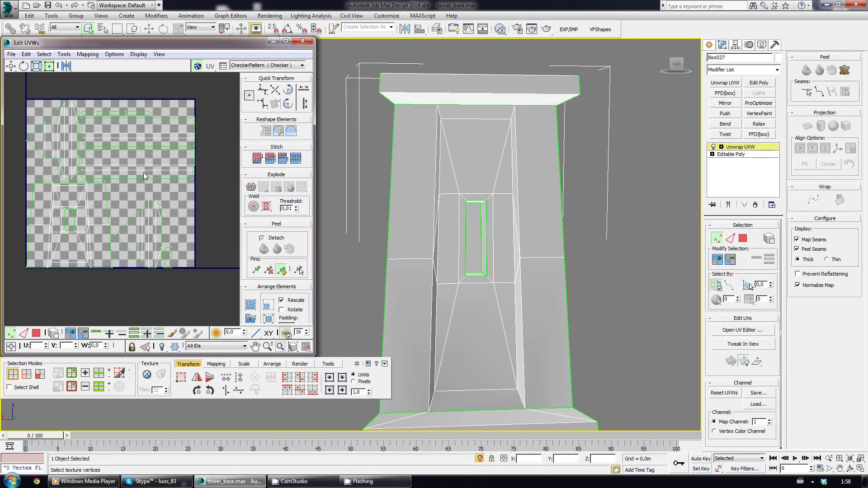
pyautogui.click(302, 40)
# Step: Collapse the panel's modifier stack into an Editable Poly
pyautogui.rightClick(741, 148)
pyautogui.click(779, 238)
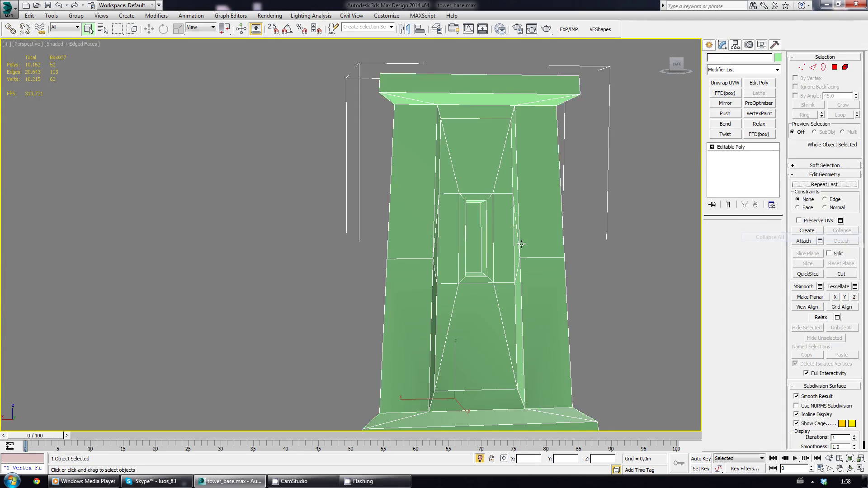
pyautogui.scroll(-5, 458, 219)
pyautogui.moveTo(434, 212)
pyautogui.keyDown('alt'); pyautogui.mouseDown(button='middle')
pyautogui.moveTo(457, 219)
pyautogui.moveTo(455, 249)
pyautogui.mouseUp(button='middle'); pyautogui.keyUp('alt')
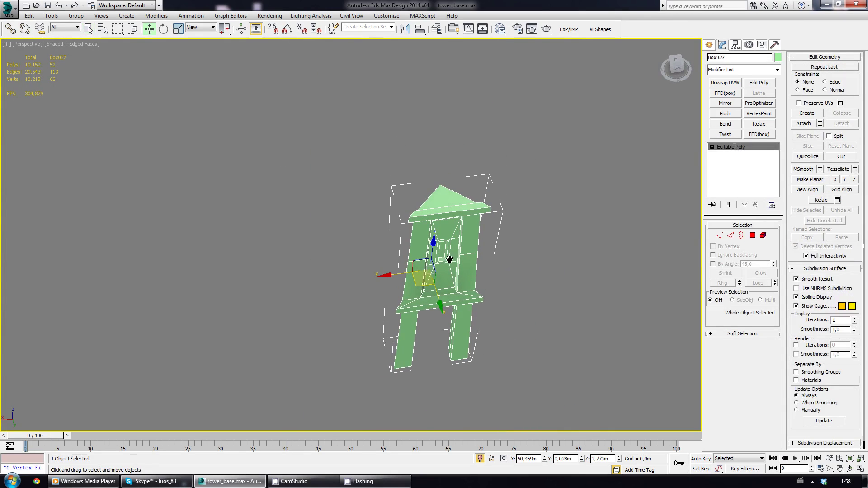
# Step: With Angle Snap on, Shift-rotate the panel 90° into three instance copies around it
pyautogui.press('e')
pyautogui.keyDown('shift'); pyautogui.moveTo(417, 300); pyautogui.dragTo(503, 292); pyautogui.keyUp('shift')
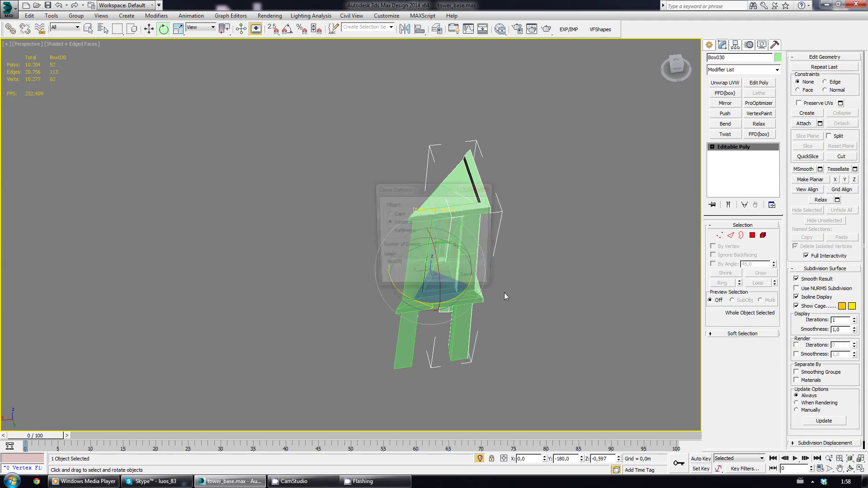
pyautogui.click(475, 282)
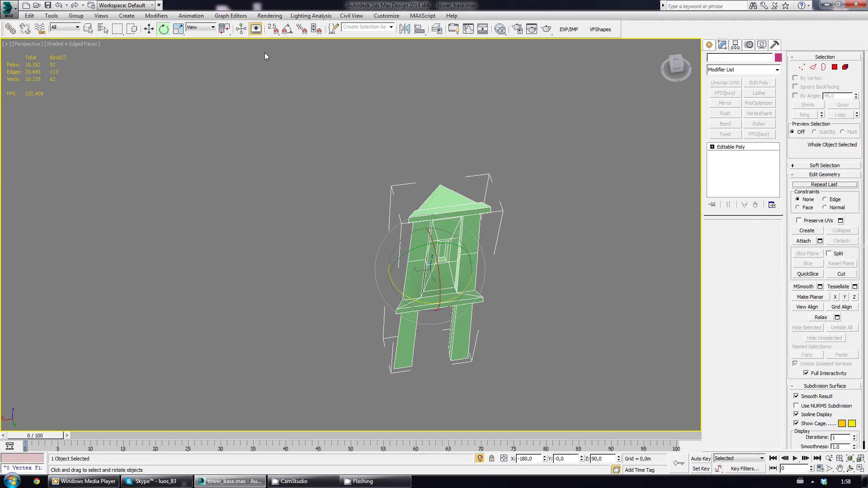
pyautogui.click(287, 31)
pyautogui.keyDown('shift'); pyautogui.moveTo(455, 298); pyautogui.dragTo(492, 282); pyautogui.keyUp('shift')
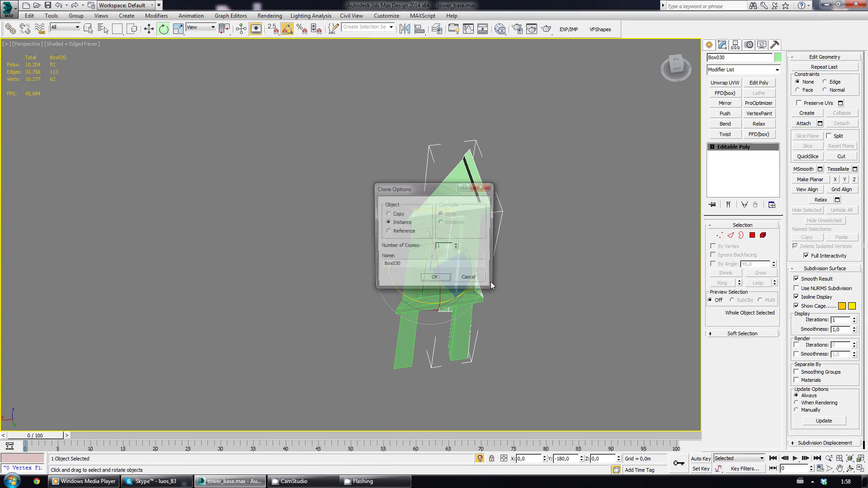
pyautogui.click(457, 245)
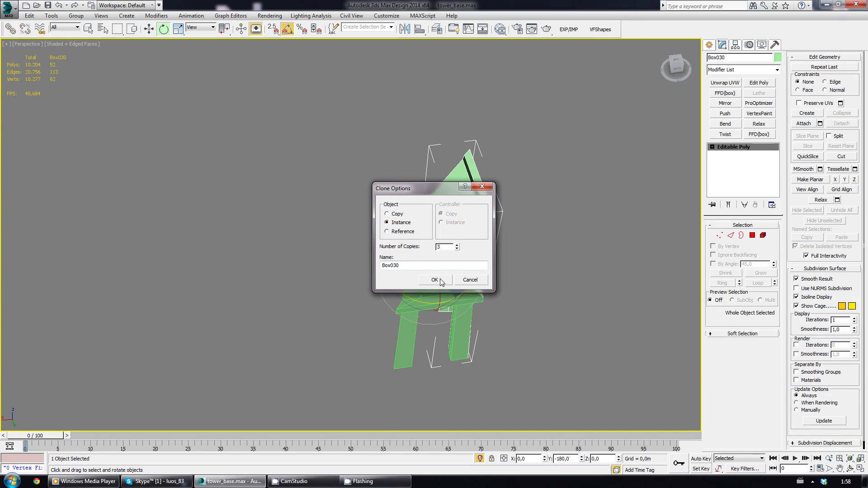
pyautogui.click(440, 280)
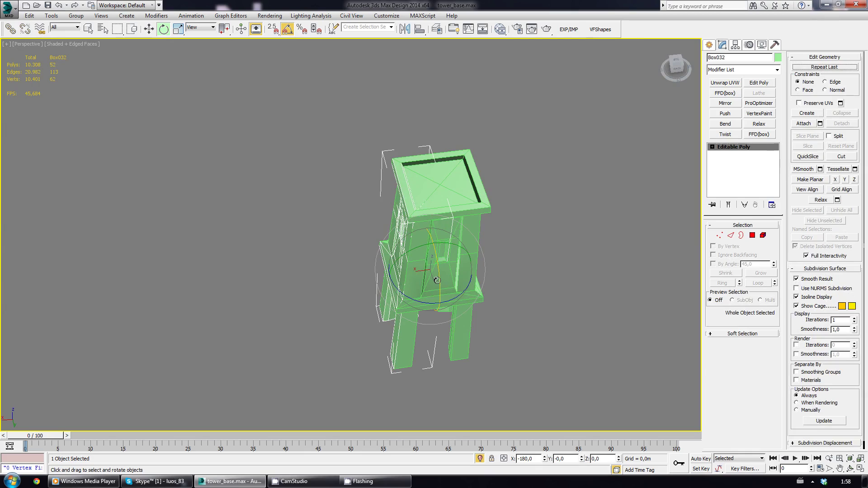
pyautogui.moveTo(437, 280)
pyautogui.keyDown('alt'); pyautogui.mouseDown(button='middle')
pyautogui.moveTo(492, 278)
pyautogui.moveTo(482, 248)
pyautogui.mouseUp(button='middle'); pyautogui.keyUp('alt')
# Step: Make the wall unique and remove the instanced walls, leaving only the original panel
pyautogui.press('w')
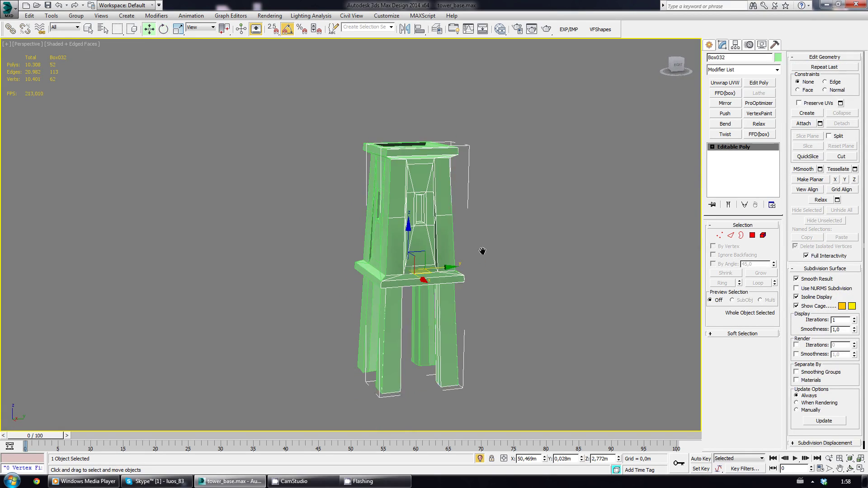
pyautogui.rightClick(749, 148)
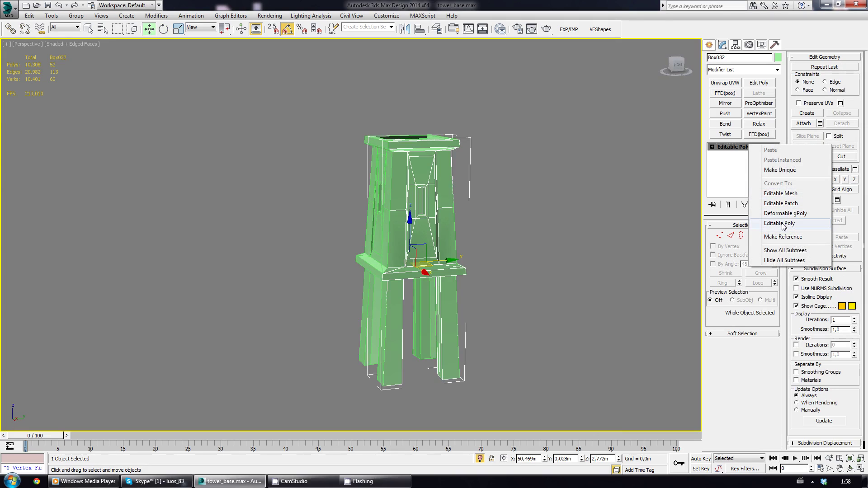
pyautogui.click(773, 170)
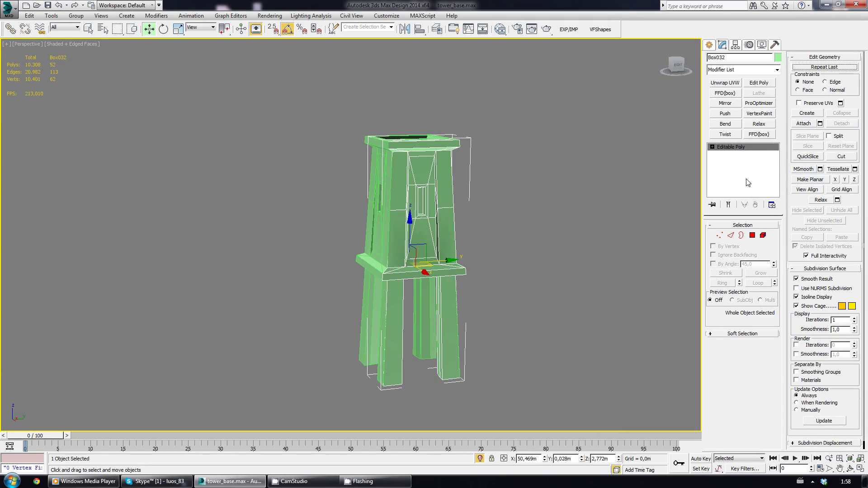
pyautogui.keyDown('alt'); pyautogui.moveTo(471, 222); pyautogui.dragTo(467, 251, button='middle'); pyautogui.keyUp('alt')
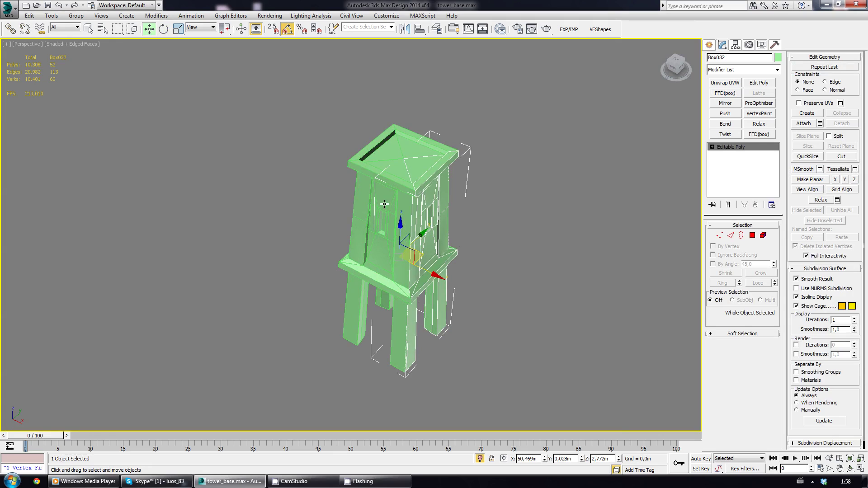
pyautogui.click(396, 181)
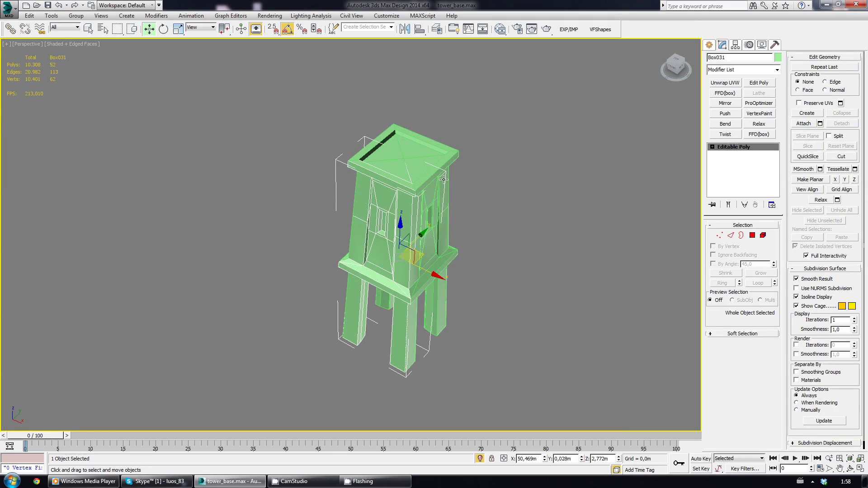
pyautogui.hotkey('ctrl', 'z')
pyautogui.moveTo(461, 205); pyautogui.dragTo(443, 215, button='middle')
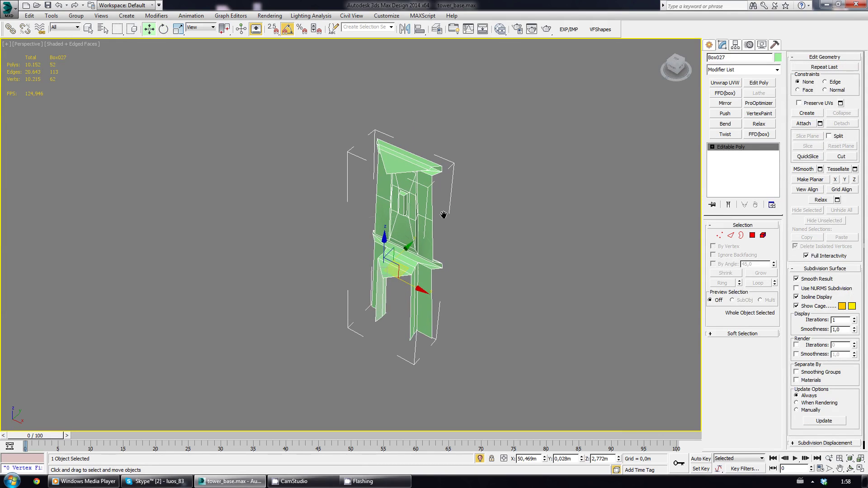
# Step: Shift-rotate the panel 90° into three independent Copy walls forming the tower
pyautogui.press('e')
pyautogui.keyDown('shift'); pyautogui.moveTo(400, 295); pyautogui.dragTo(359, 303); pyautogui.keyUp('shift')
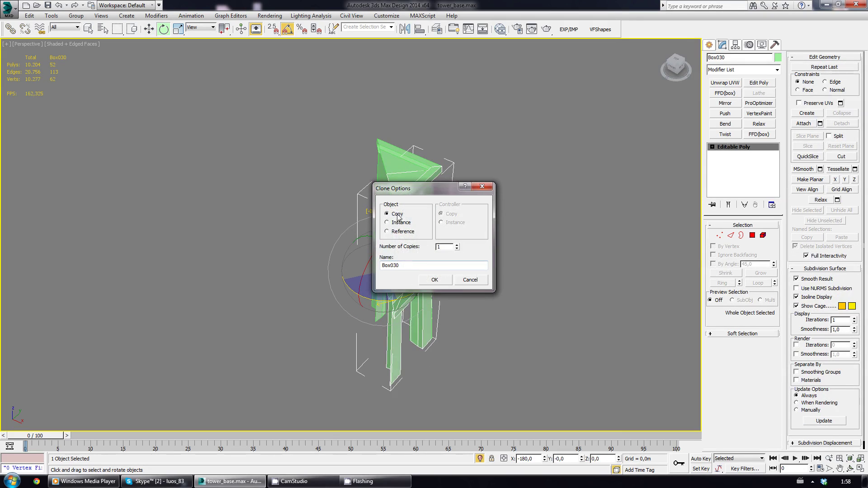
pyautogui.click(457, 249)
pyautogui.click(434, 279)
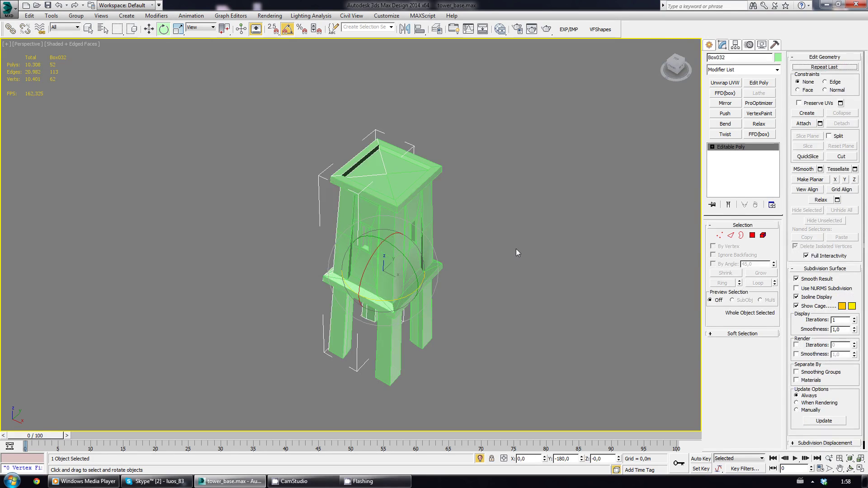
pyautogui.moveTo(463, 280)
pyautogui.keyDown('alt'); pyautogui.mouseDown(button='middle')
pyautogui.moveTo(510, 267)
pyautogui.moveTo(503, 297)
pyautogui.moveTo(511, 303)
pyautogui.moveTo(500, 280)
pyautogui.mouseUp(button='middle'); pyautogui.keyUp('alt')
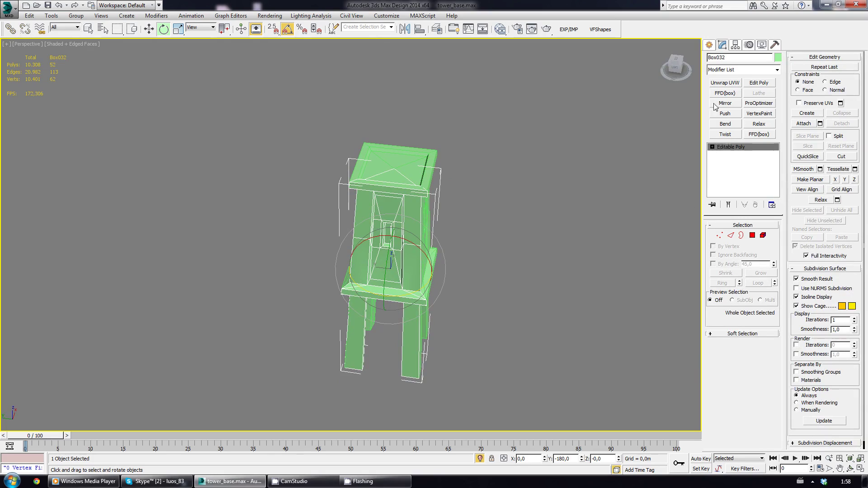
pyautogui.click(804, 124)
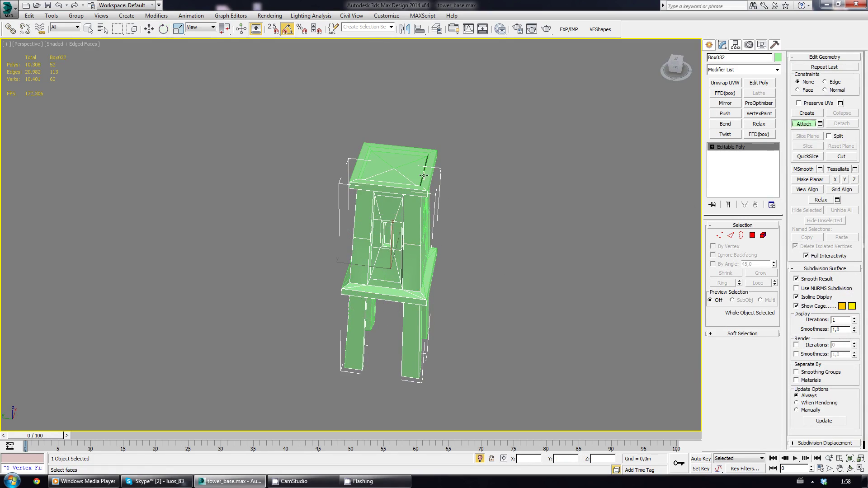
# Step: Attach the other walls and weld all overlapping vertices, reducing 248 vertices to 205
pyautogui.click(403, 170)
pyautogui.click(719, 234)
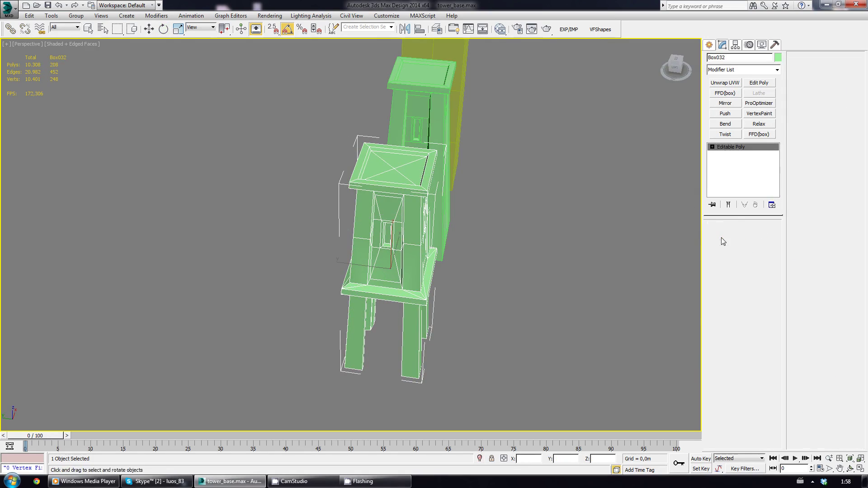
pyautogui.hotkey('ctrl', 'a')
pyautogui.click(480, 458)
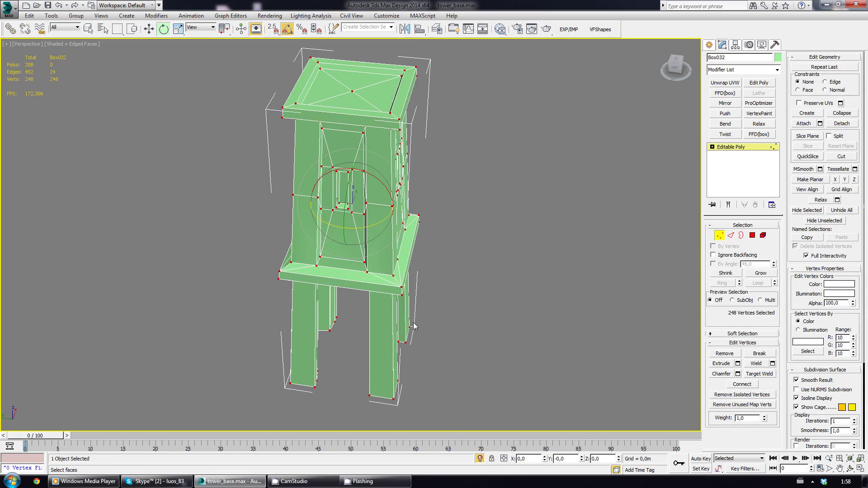
pyautogui.click(756, 365)
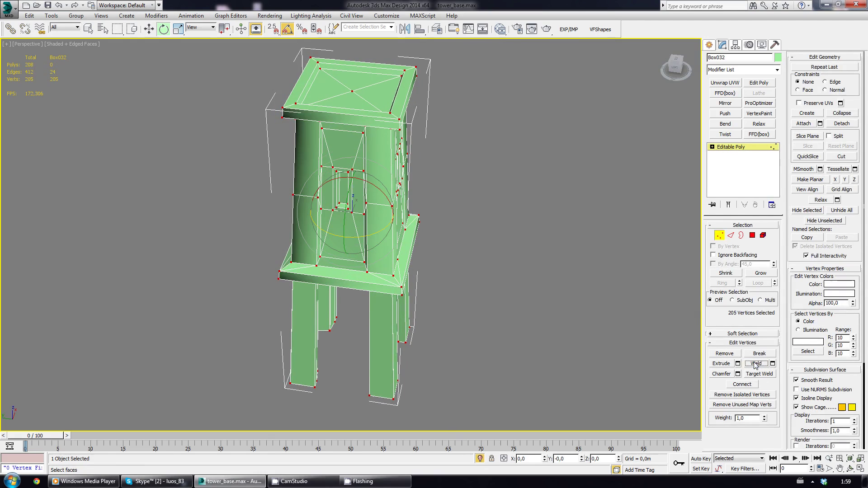
# Step: Clear all smoothing groups on every polygon and apply Auto Smooth to the tower
pyautogui.click(752, 235)
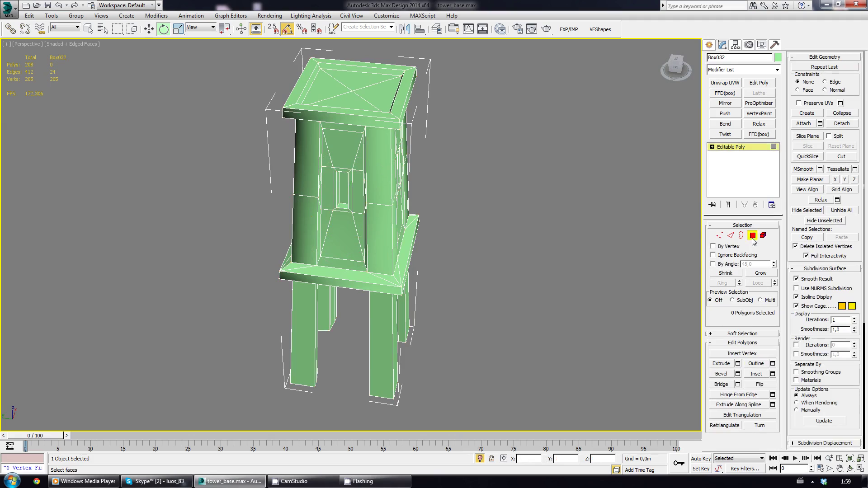
pyautogui.hotkey('ctrl', 'a')
pyautogui.scroll(-5, 844, 351)
pyautogui.scroll(-2, 844, 352)
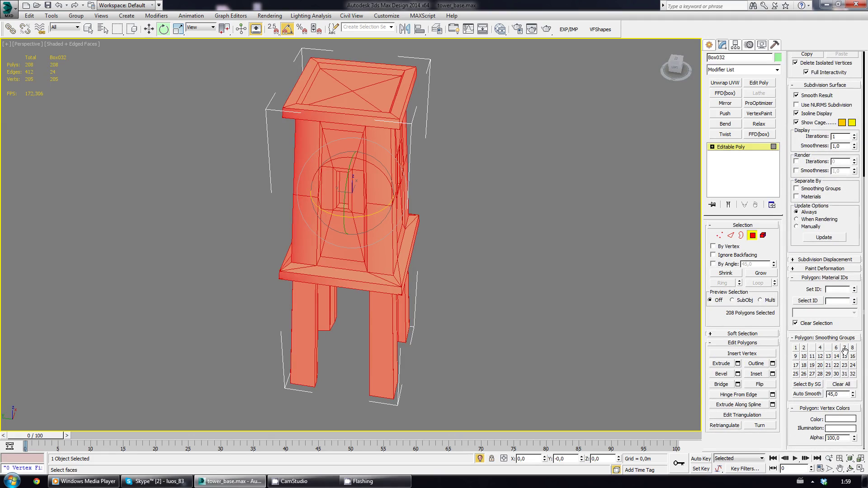
pyautogui.click(839, 384)
pyautogui.click(808, 393)
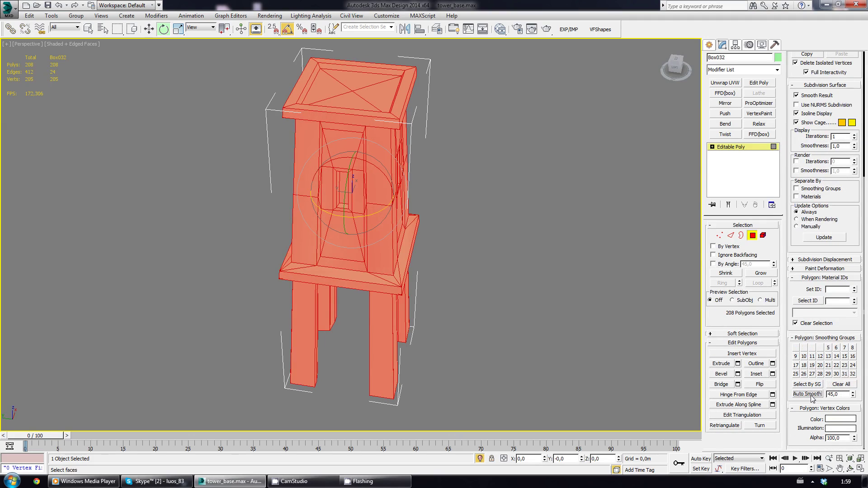
pyautogui.click(727, 425)
pyautogui.click(522, 243)
pyautogui.keyDown('alt'); pyautogui.moveTo(522, 243); pyautogui.dragTo(389, 236, button='middle'); pyautogui.keyUp('alt')
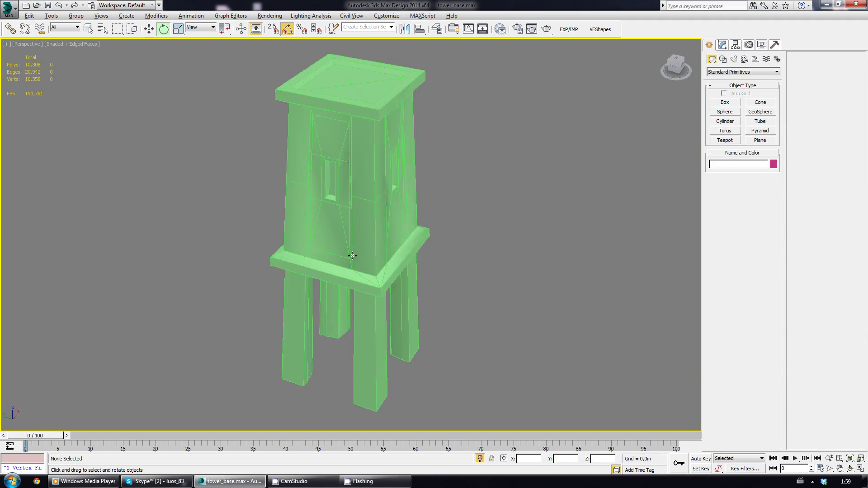
pyautogui.scroll(3, 389, 236)
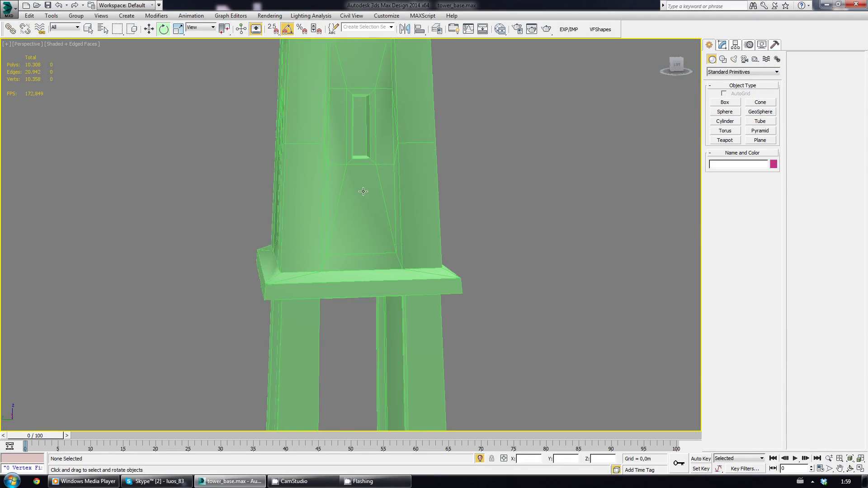
pyautogui.moveTo(362, 190)
pyautogui.keyDown('alt'); pyautogui.mouseDown(button='middle')
pyautogui.moveTo(393, 196)
pyautogui.moveTo(279, 257)
pyautogui.moveTo(488, 272)
pyautogui.mouseUp(button='middle'); pyautogui.keyUp('alt')
pyautogui.scroll(-3, 343, 216)
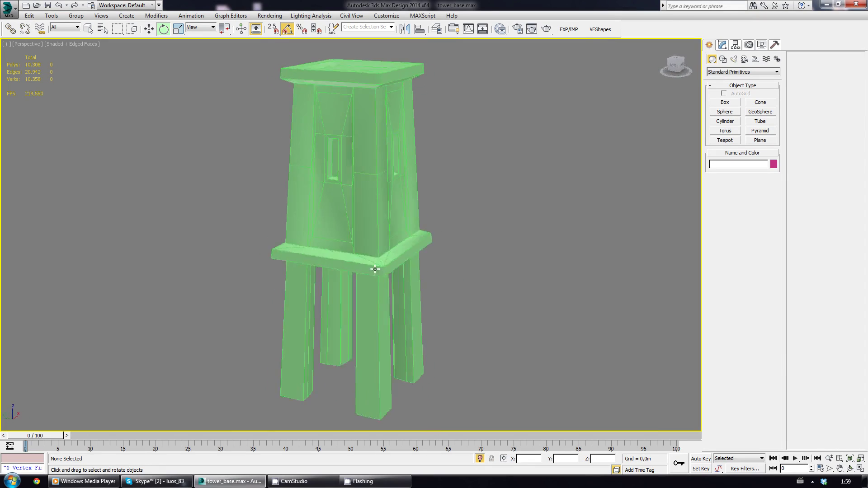
pyautogui.moveTo(402, 322); pyautogui.dragTo(399, 299, button='middle')
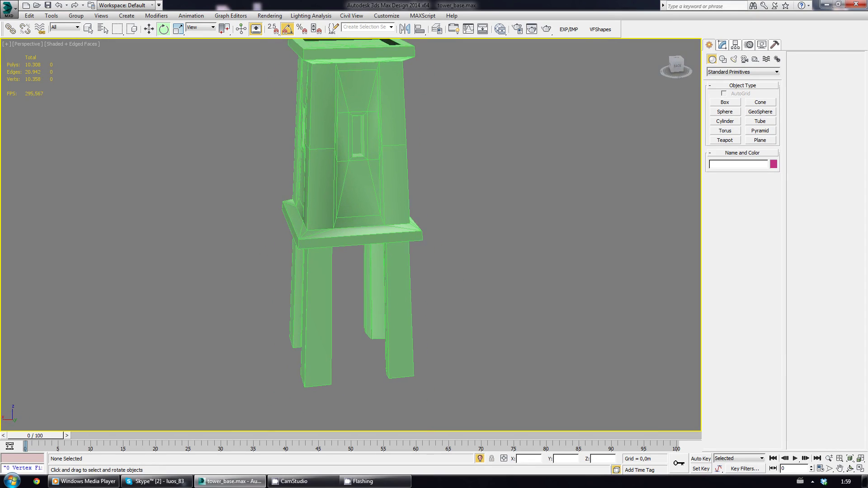